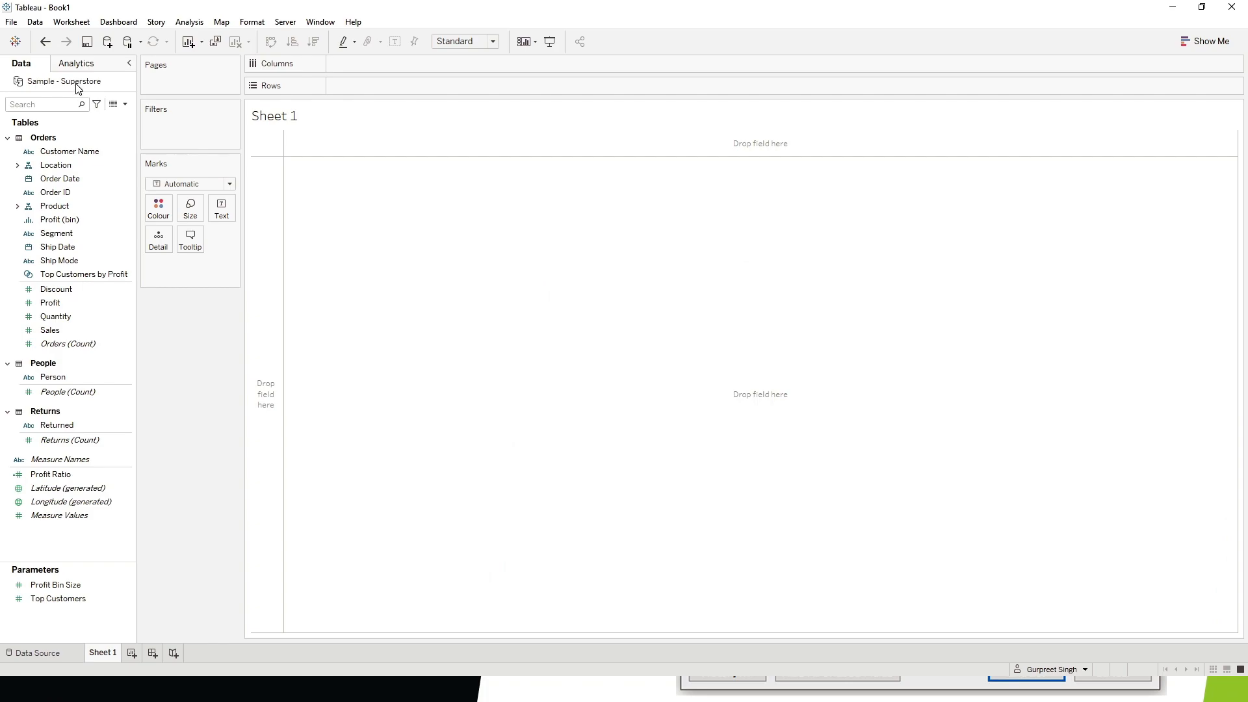
right_click(77, 88)
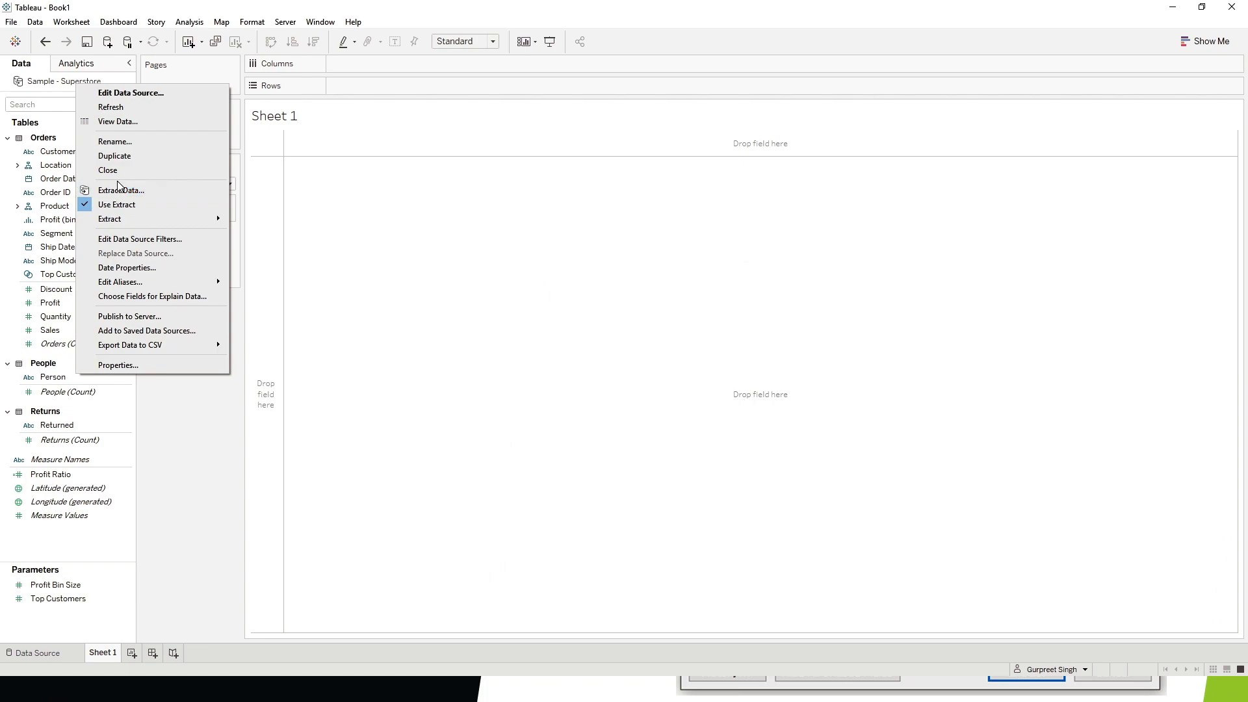
click(200, 442)
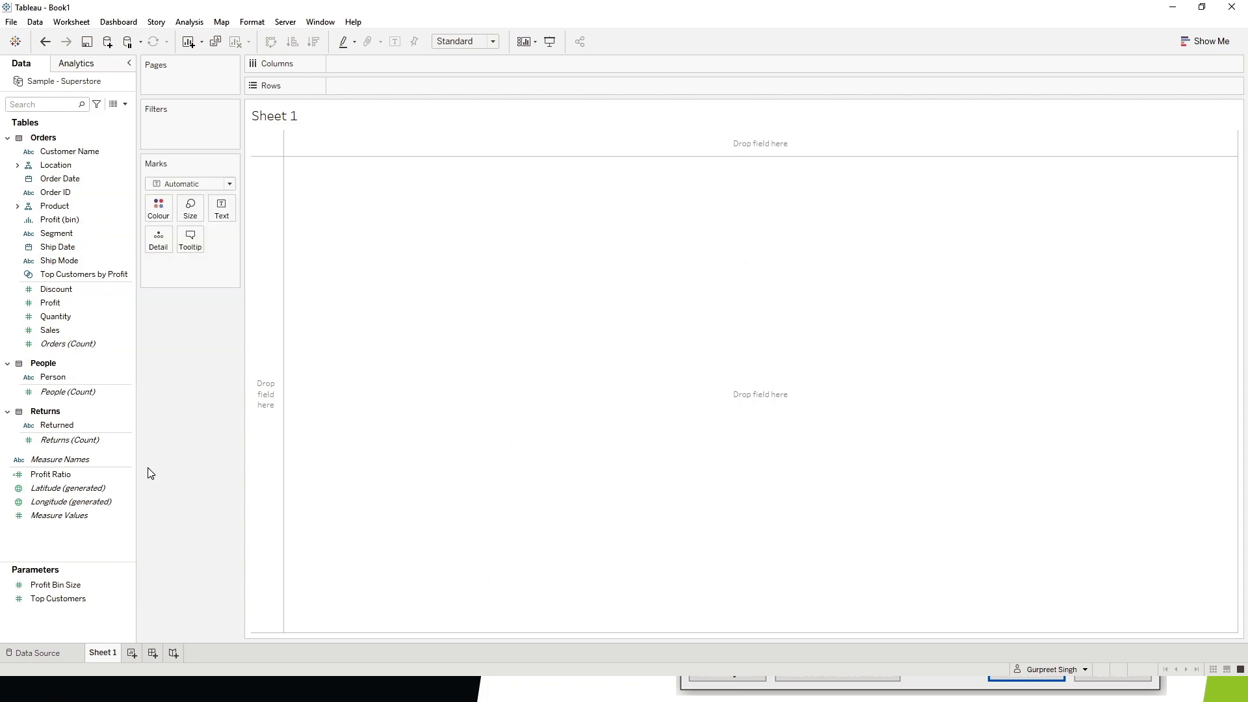
click(92, 465)
- Add Customer Name to the rows with all its members and convert it to a Count measure
drag(77, 152, 383, 92)
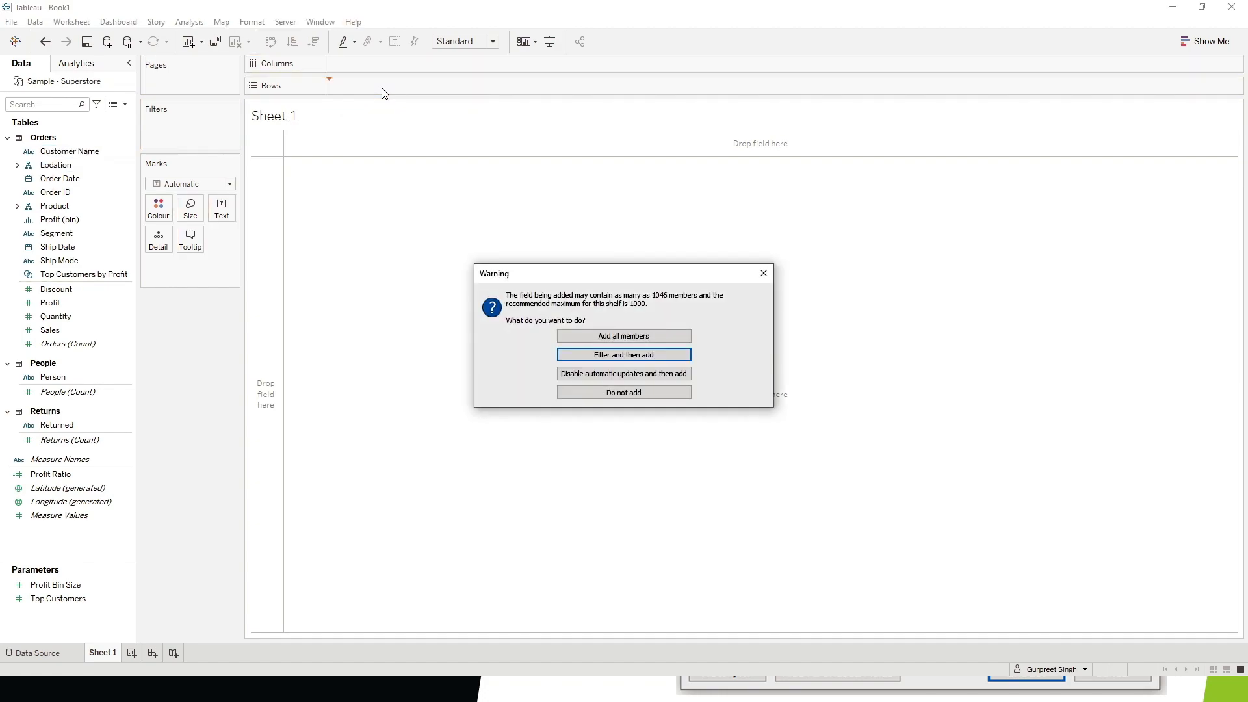
click(662, 334)
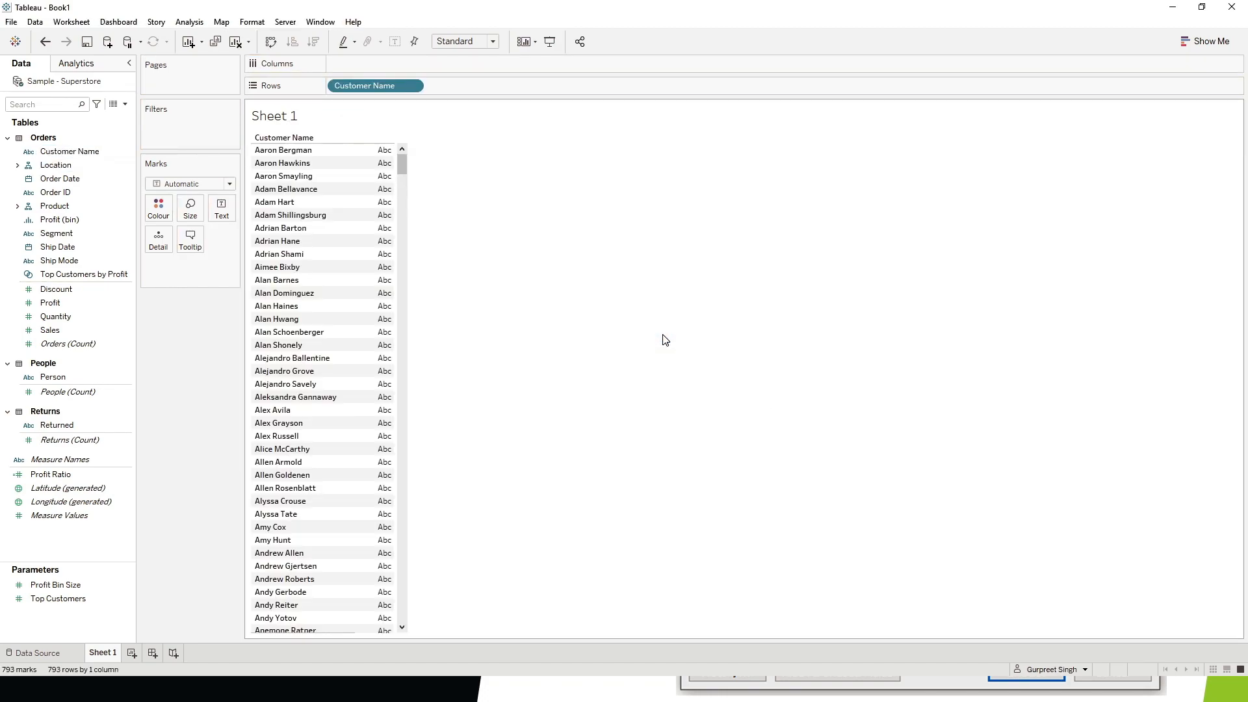
click(413, 86)
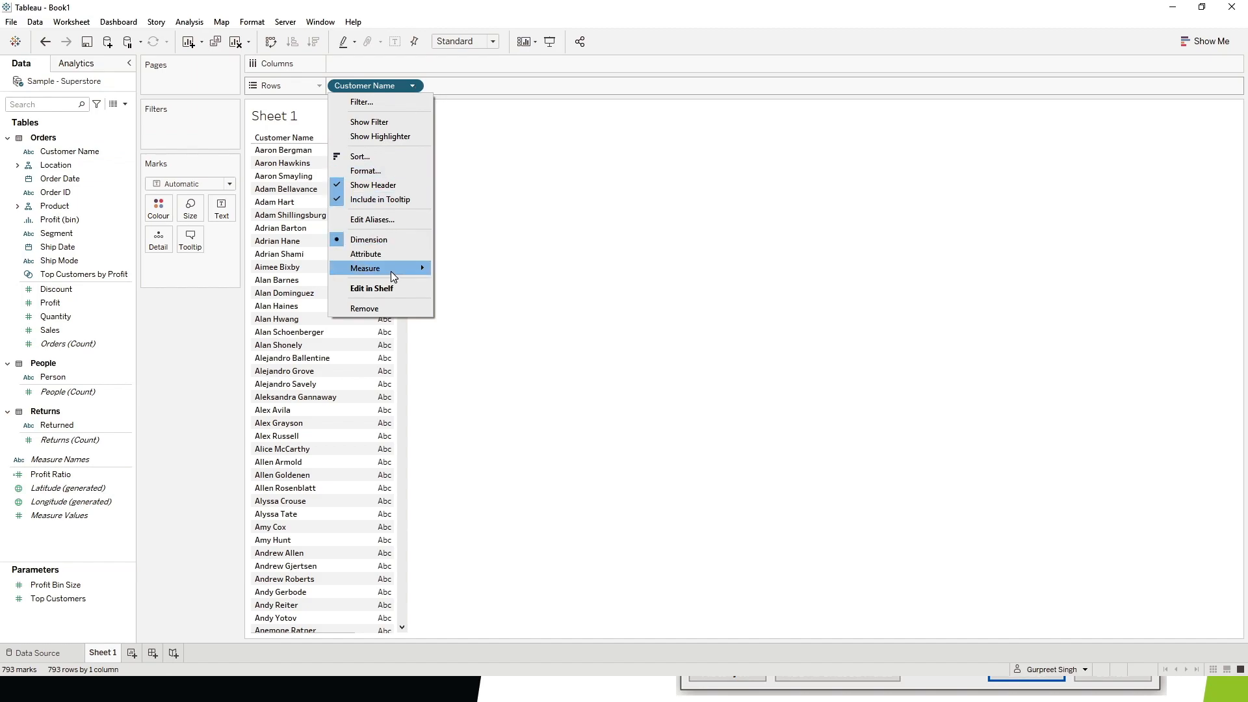
mouse_move(391, 271)
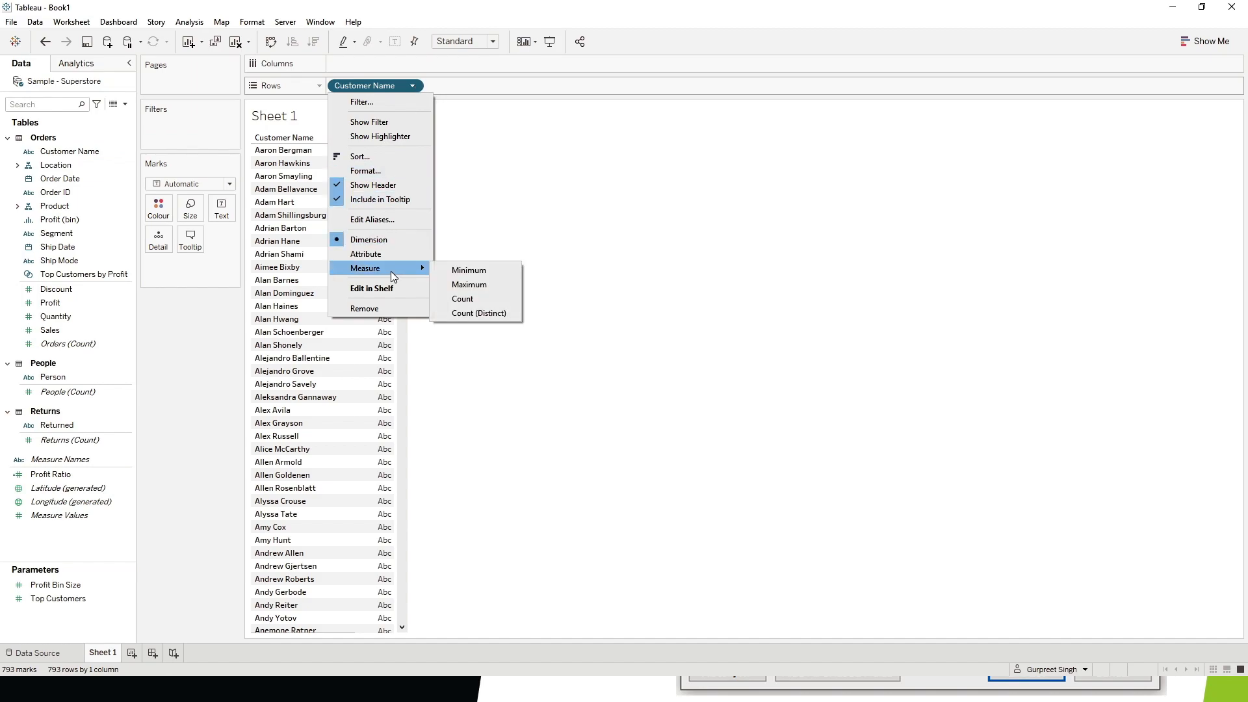
click(482, 301)
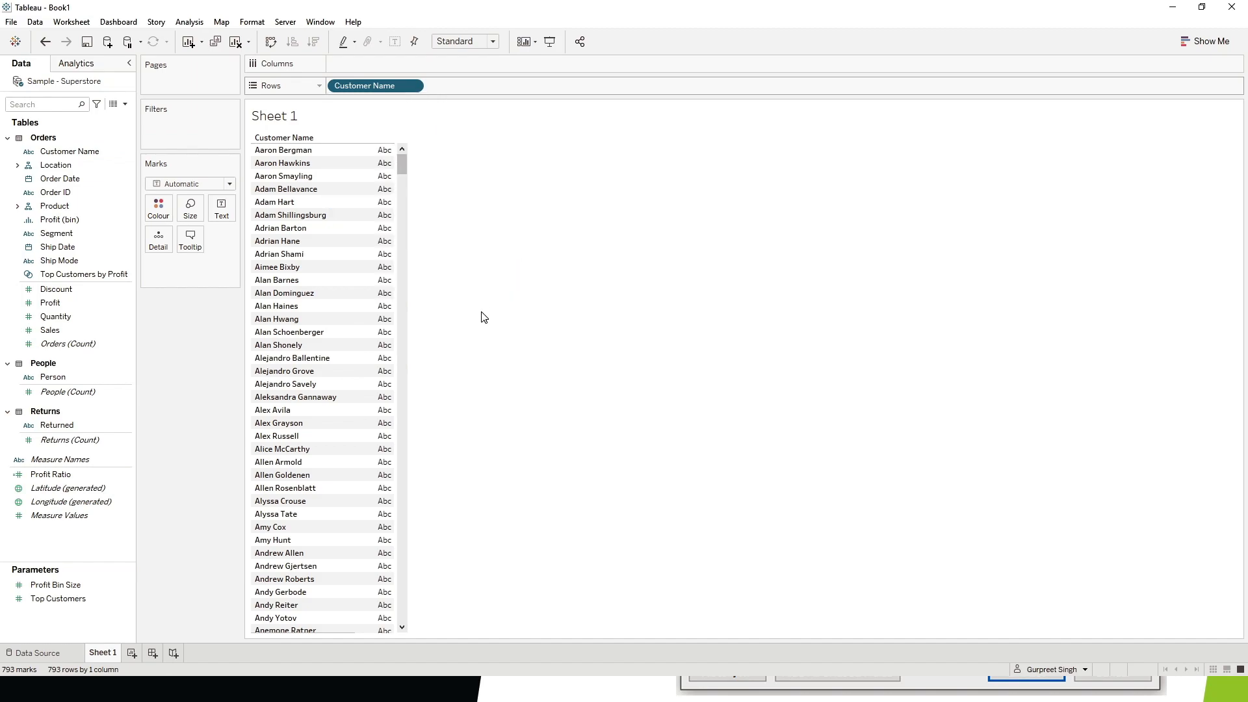
- Display the customer name count as a text table
click(1196, 43)
click(1130, 72)
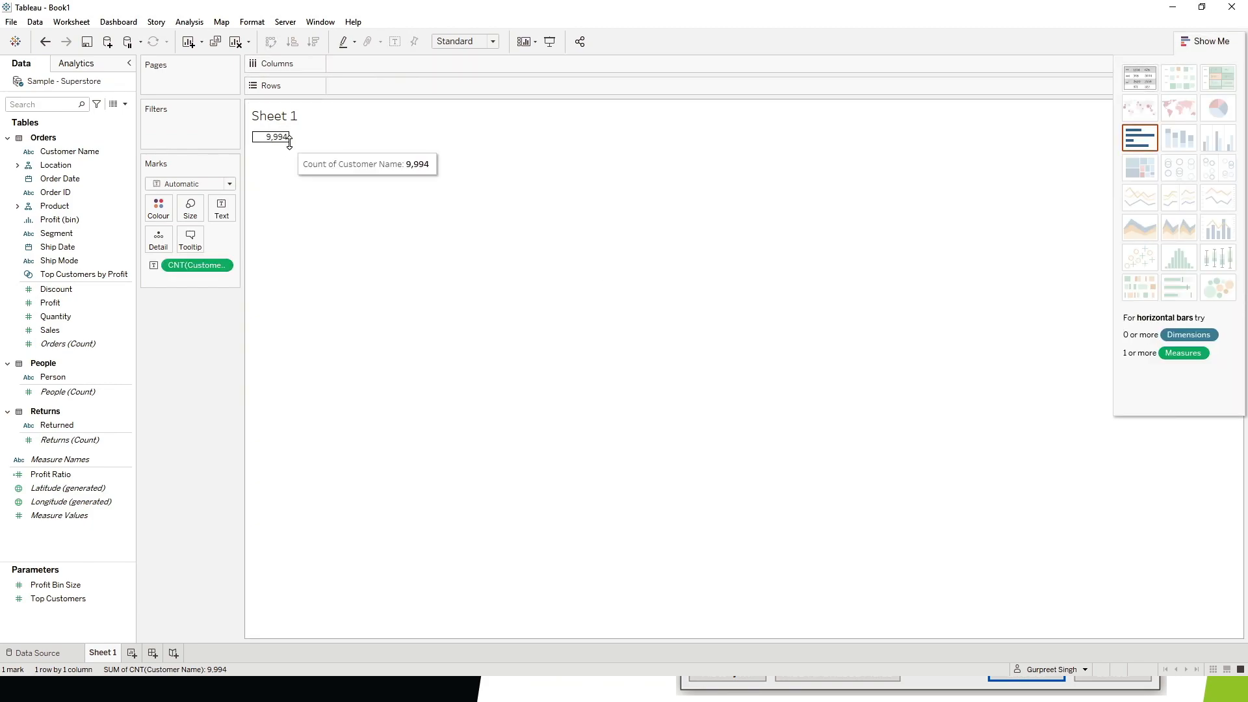
click(1211, 41)
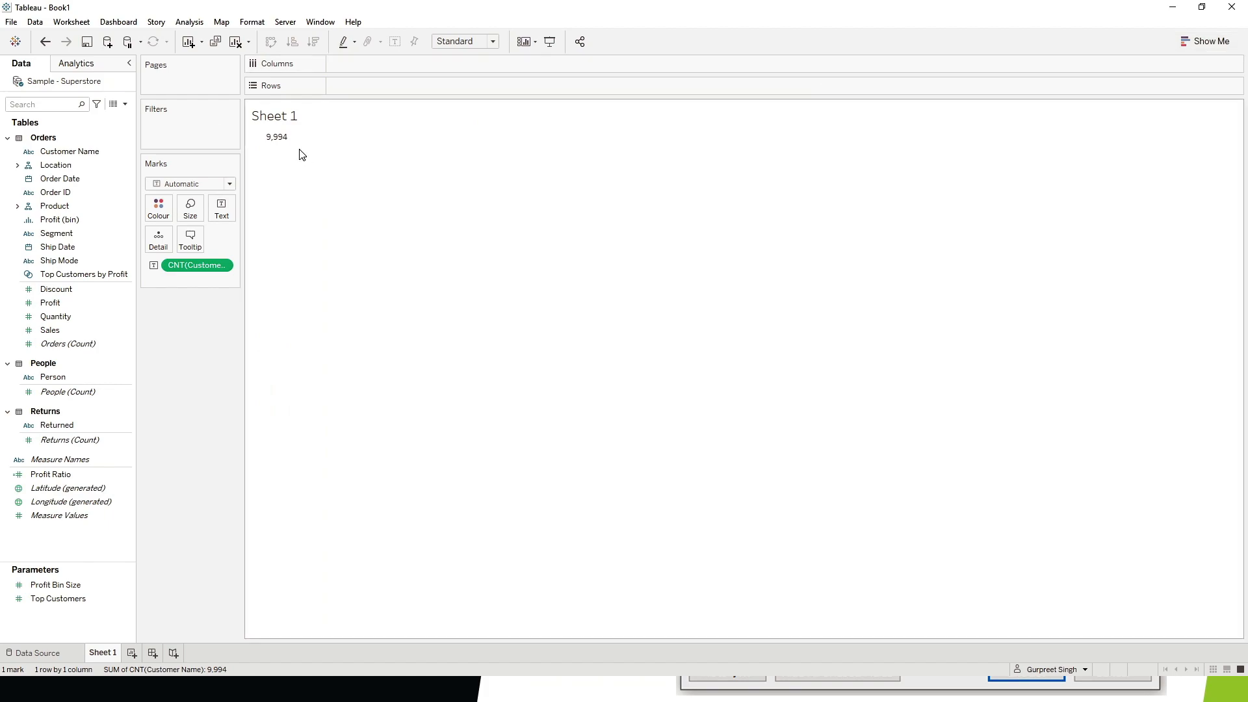
- Open the extract settings for Sample - Superstore and add a Region filter that keeps Central and East
right_click(78, 85)
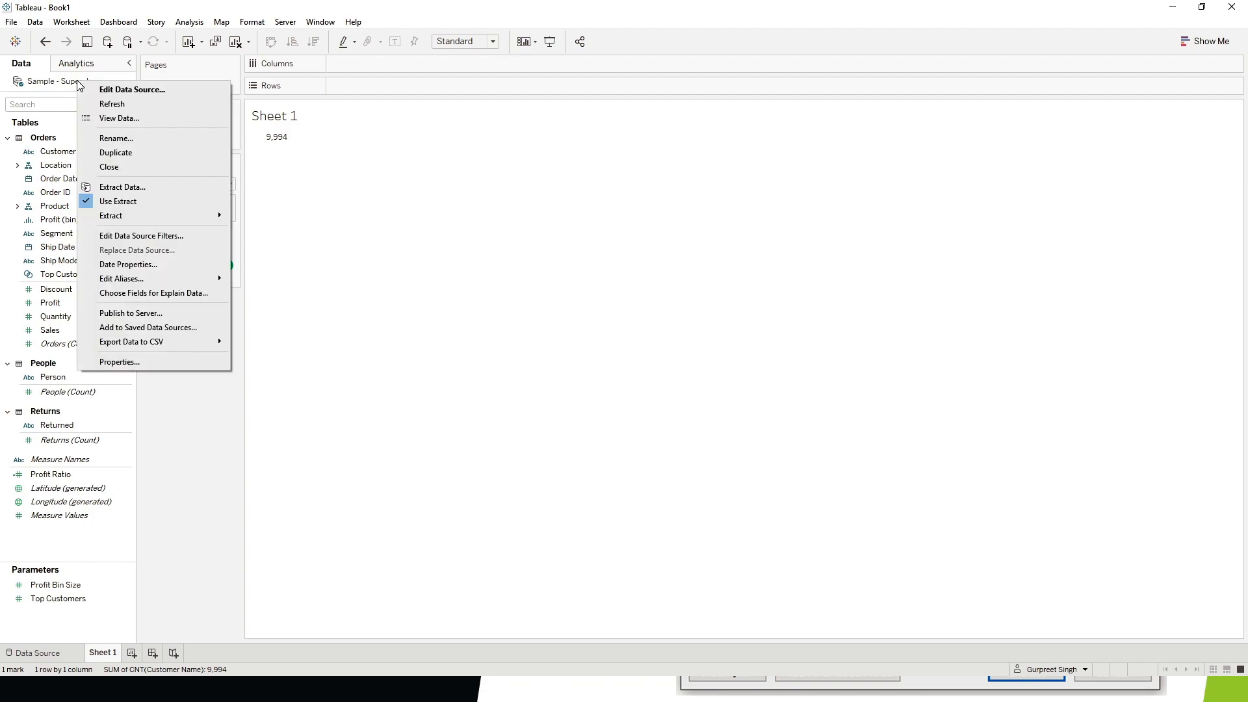
click(126, 188)
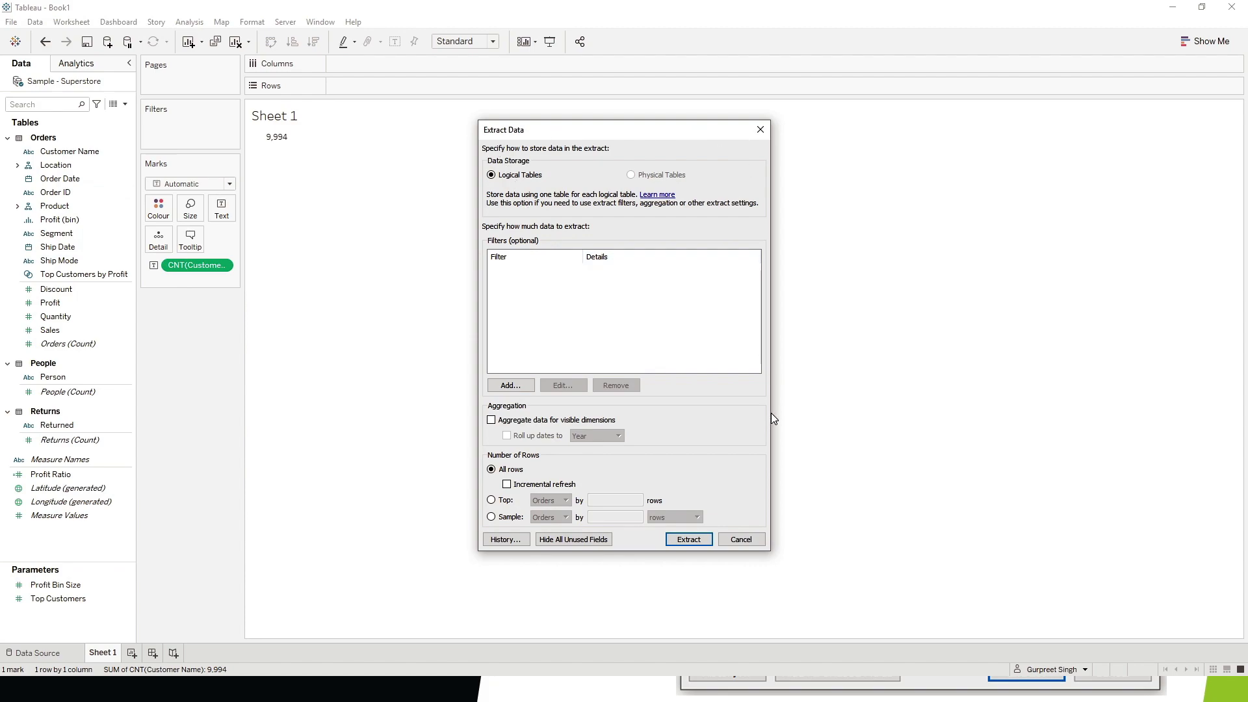
click(512, 386)
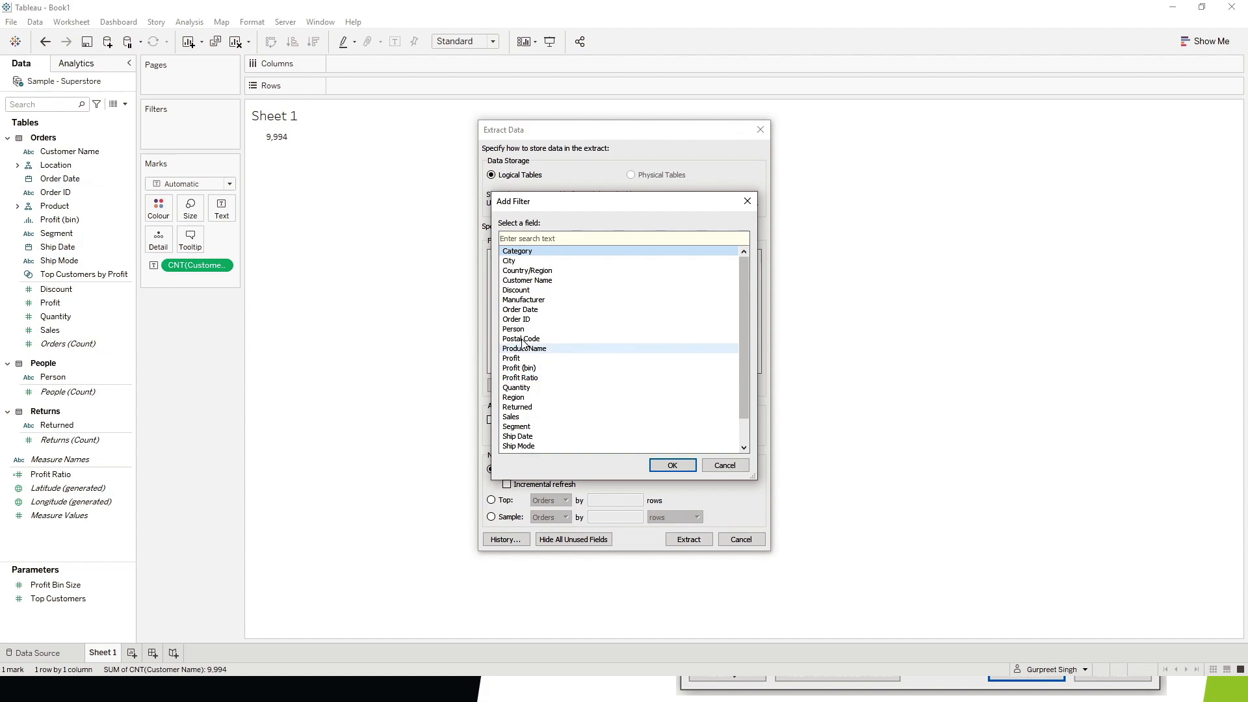
double_click(520, 397)
drag(576, 163, 713, 177)
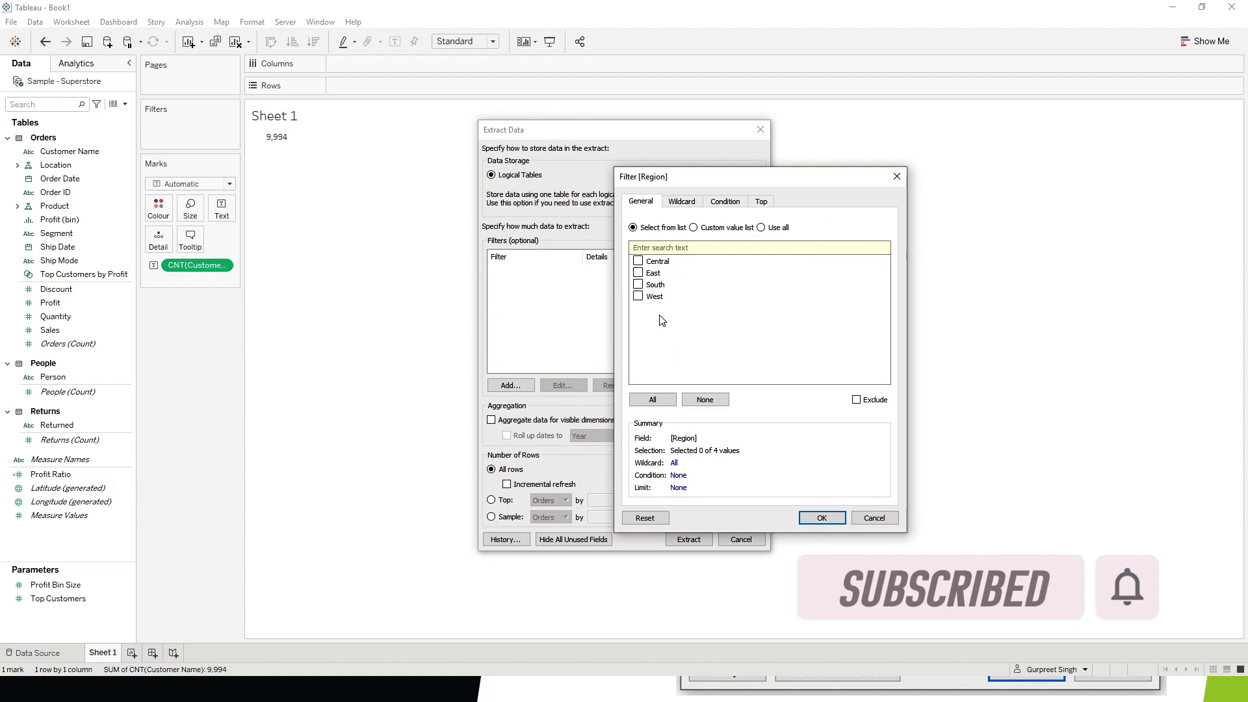
click(638, 261)
click(638, 273)
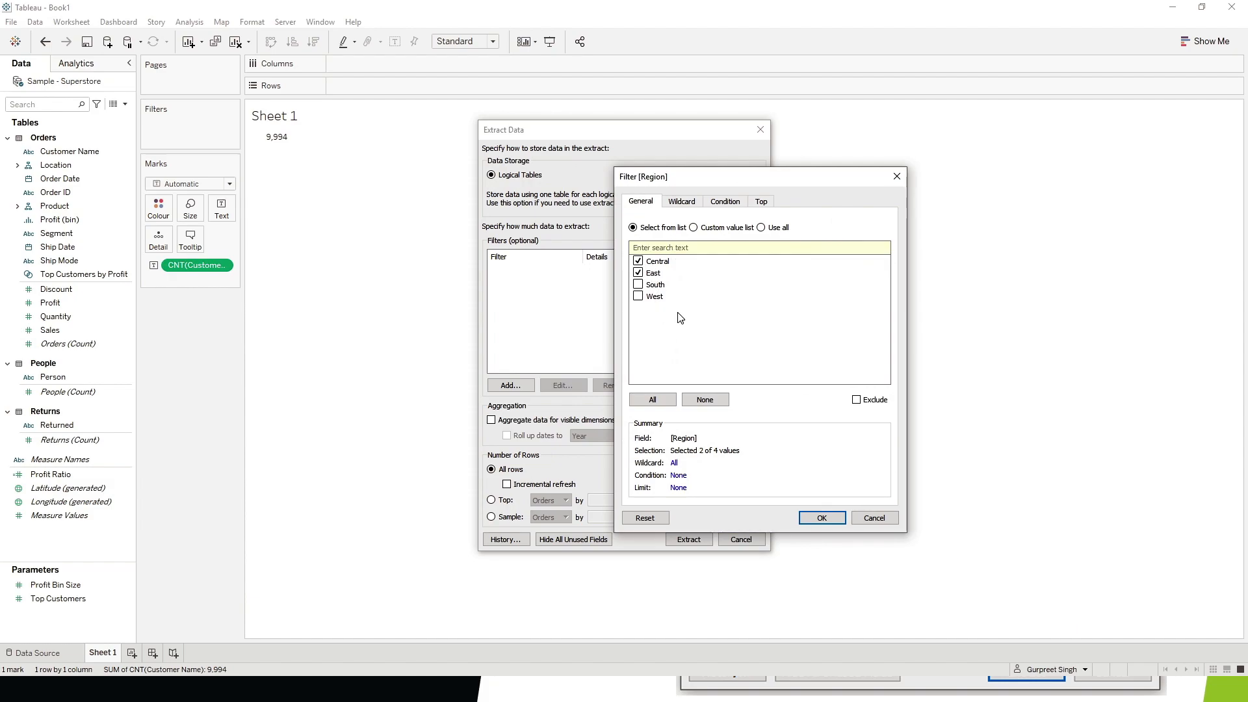
click(820, 519)
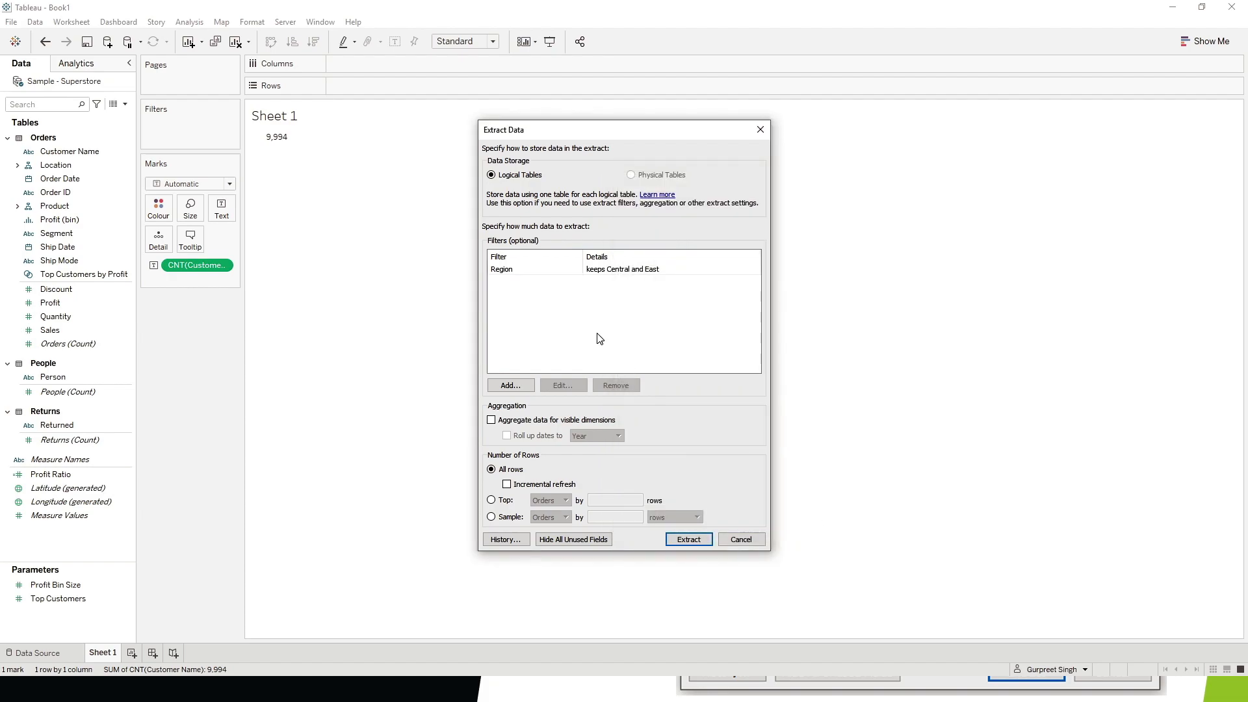
- Add a Category extract filter that keeps Furniture and Office Supplies
click(512, 386)
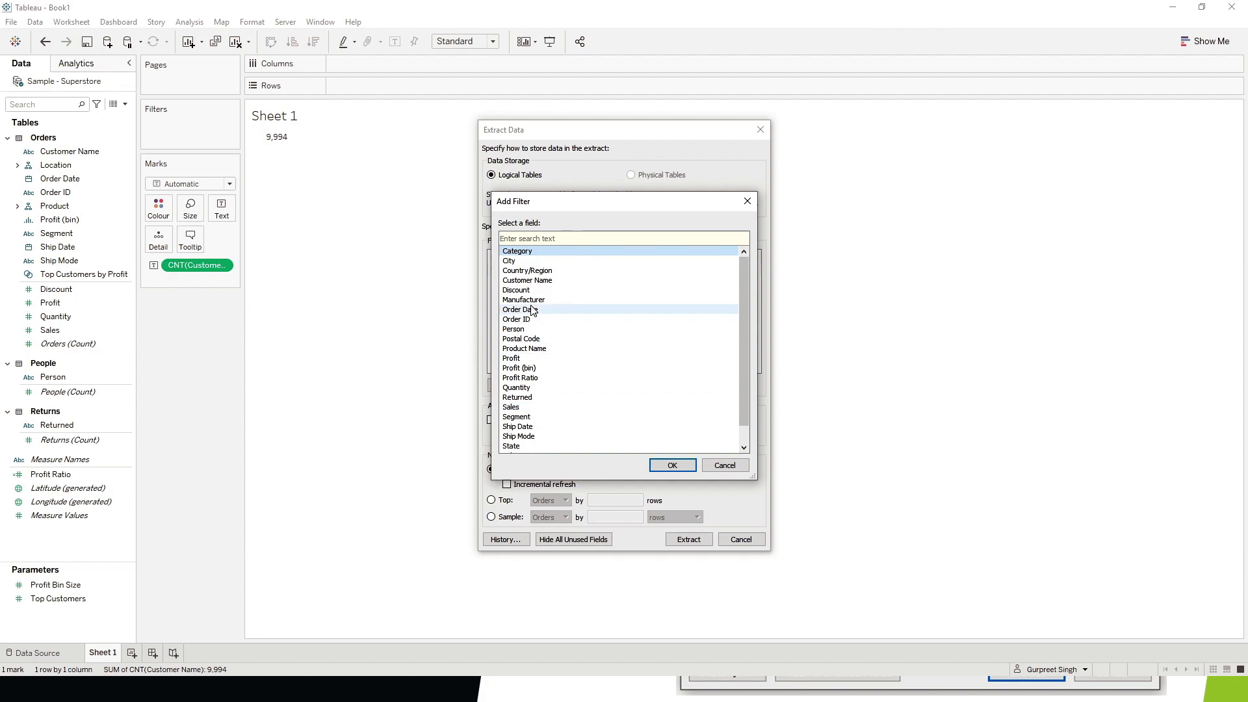
double_click(528, 253)
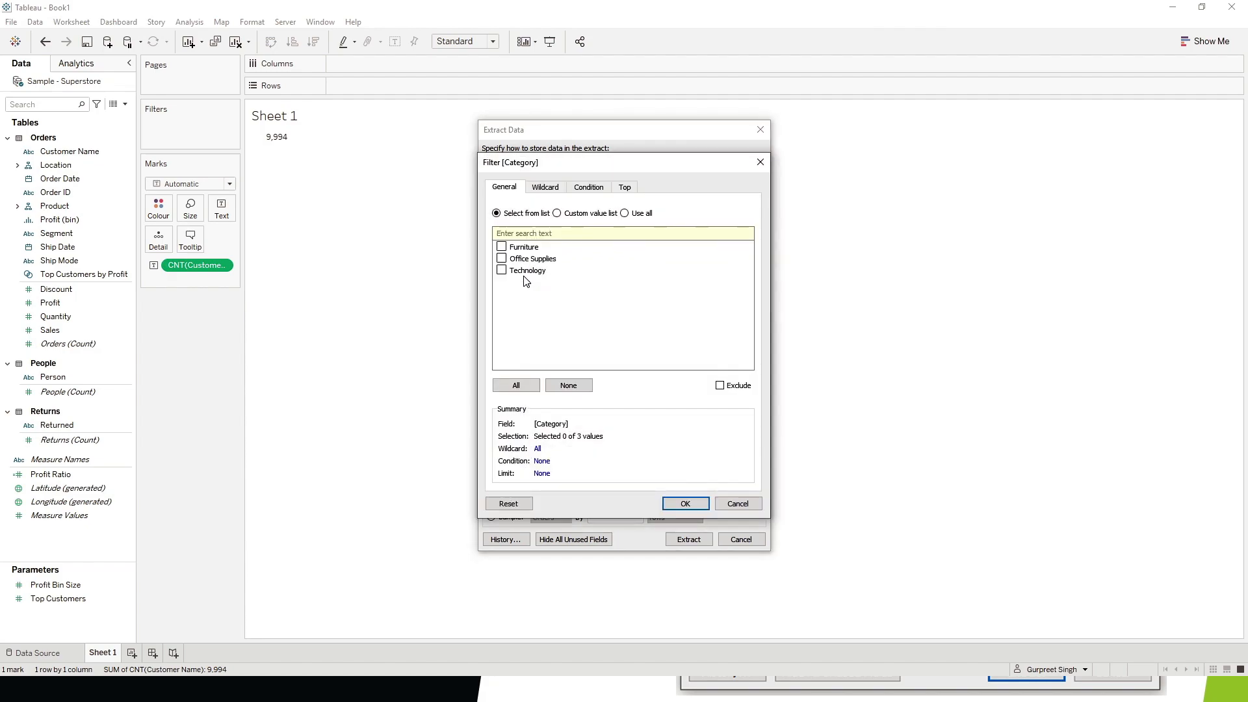
click(501, 247)
click(502, 259)
click(686, 504)
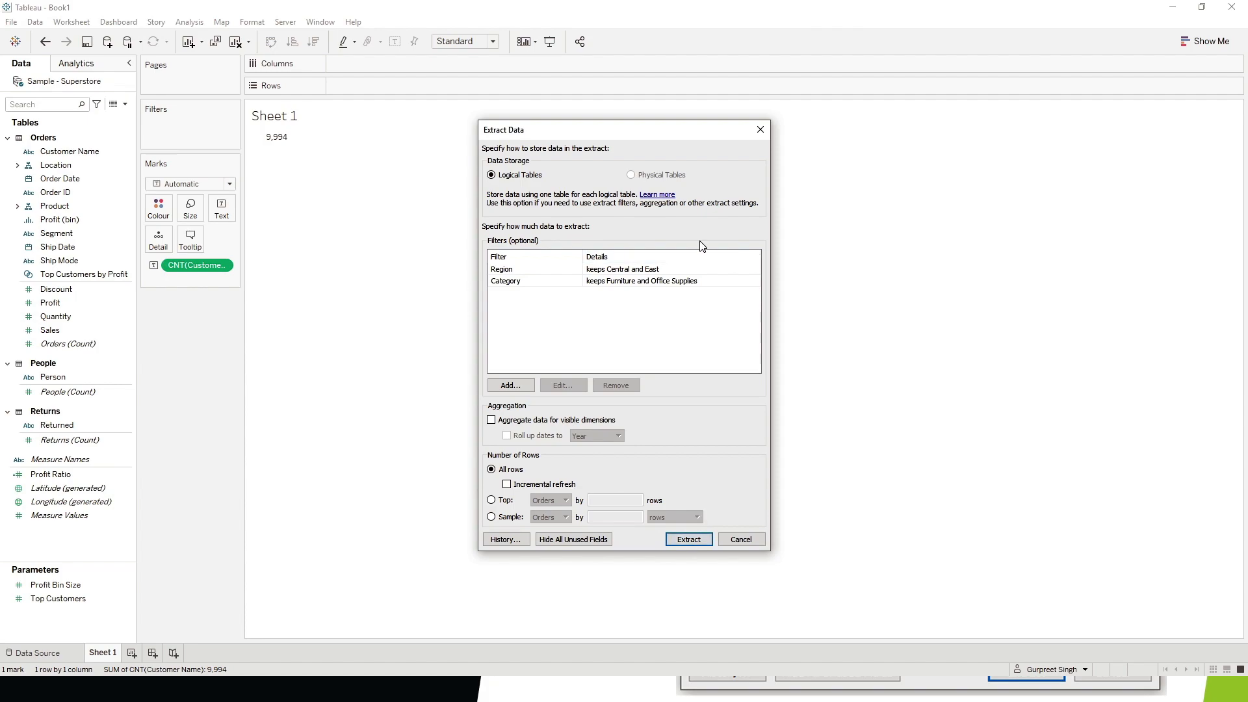
- Try aggregating the extract for visible dimensions with dates rolled up to Month, and switch the aggregation back off
click(606, 424)
click(508, 436)
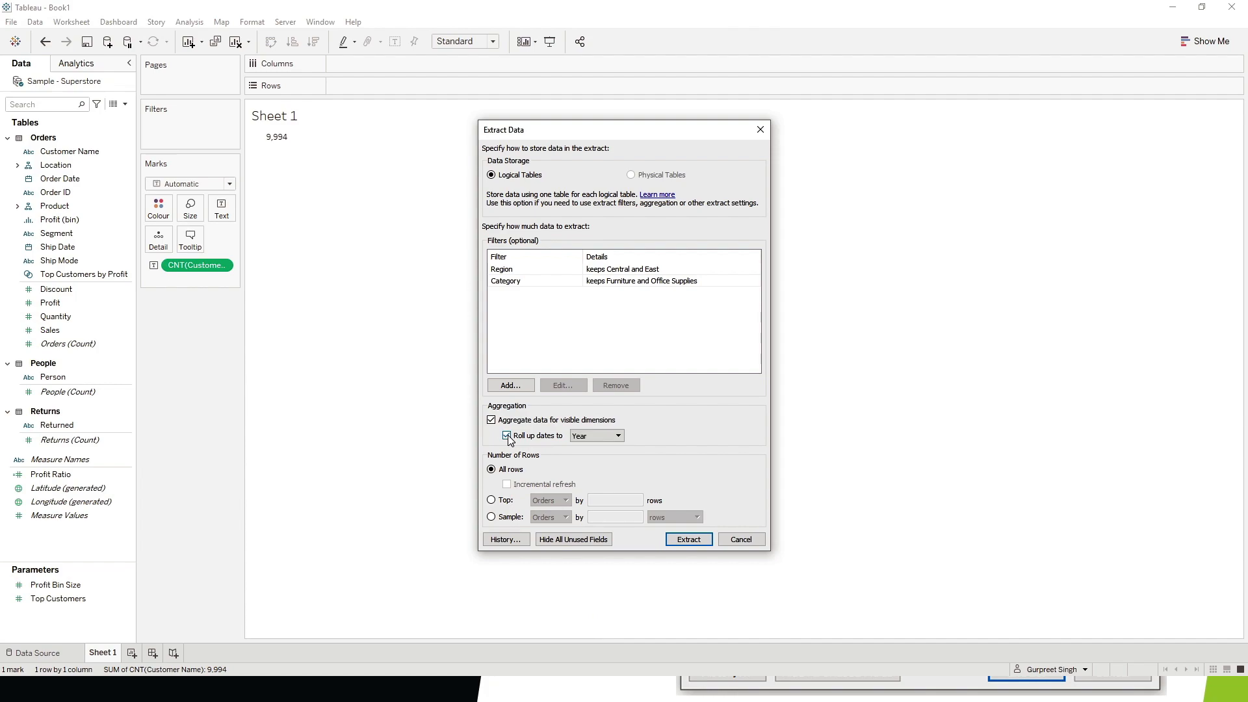
click(585, 437)
click(585, 464)
click(491, 420)
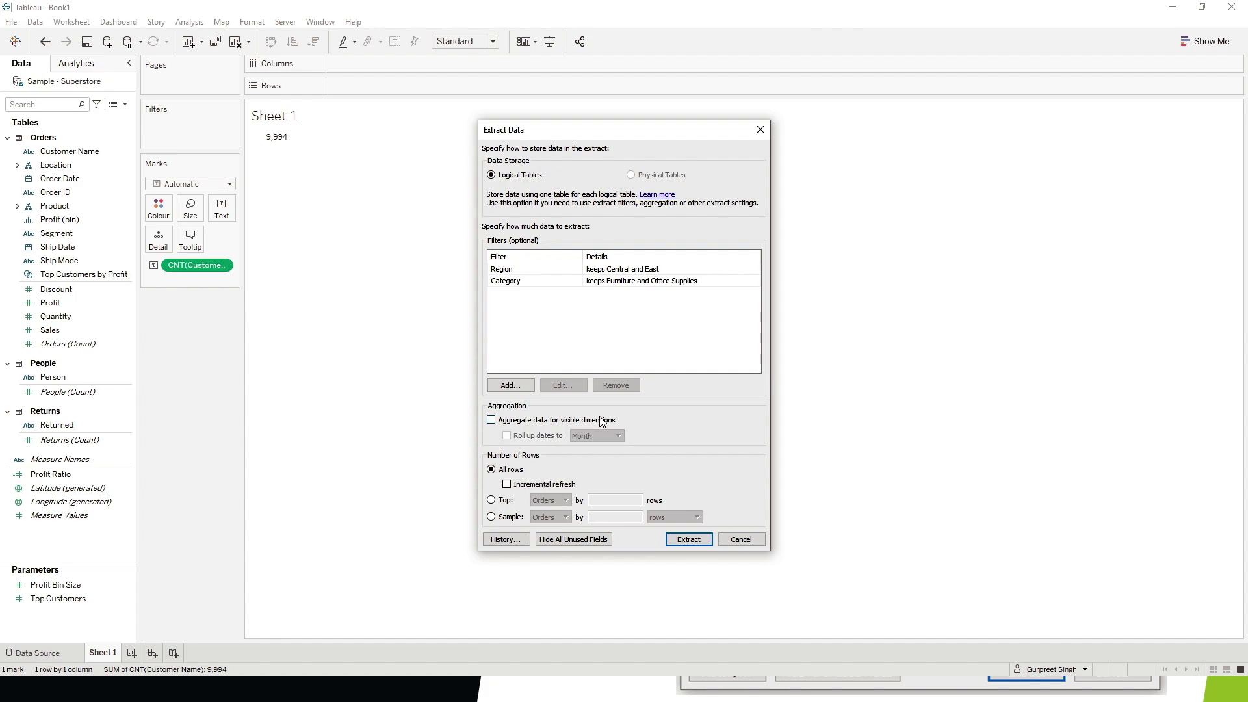
- Reveal the incremental refresh options, turn incremental refresh back off, and create the extract with all rows
click(507, 485)
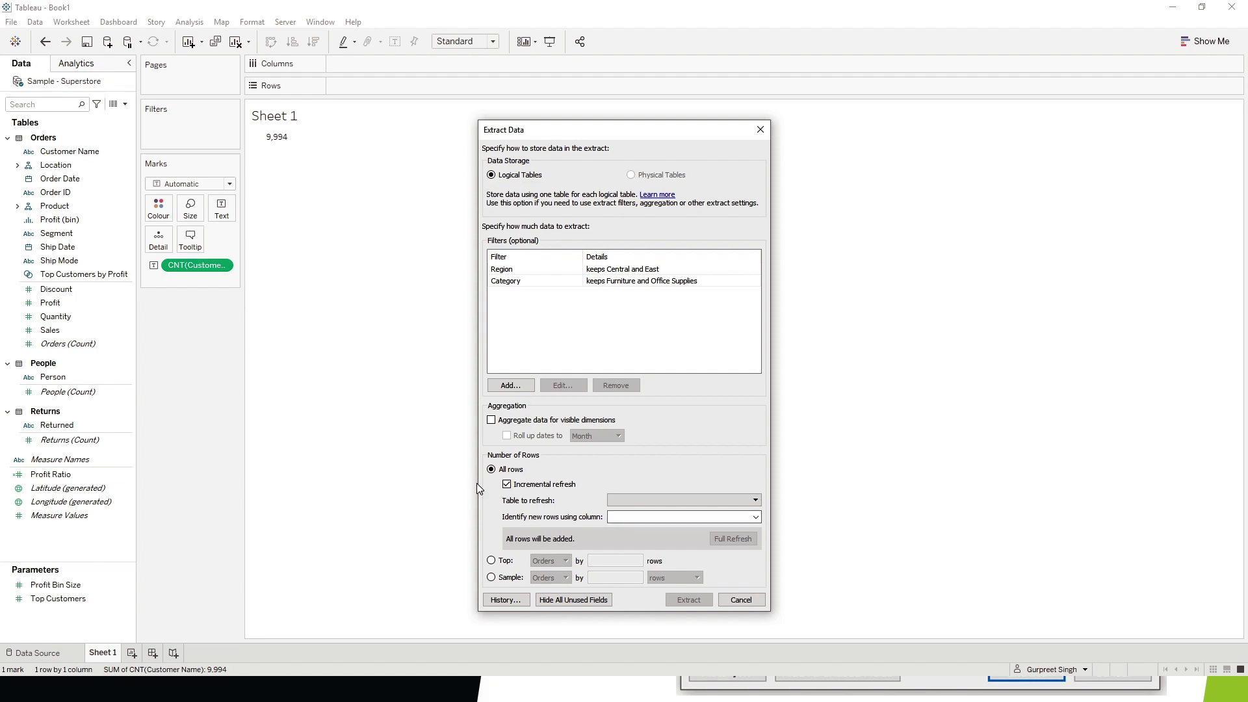
click(507, 484)
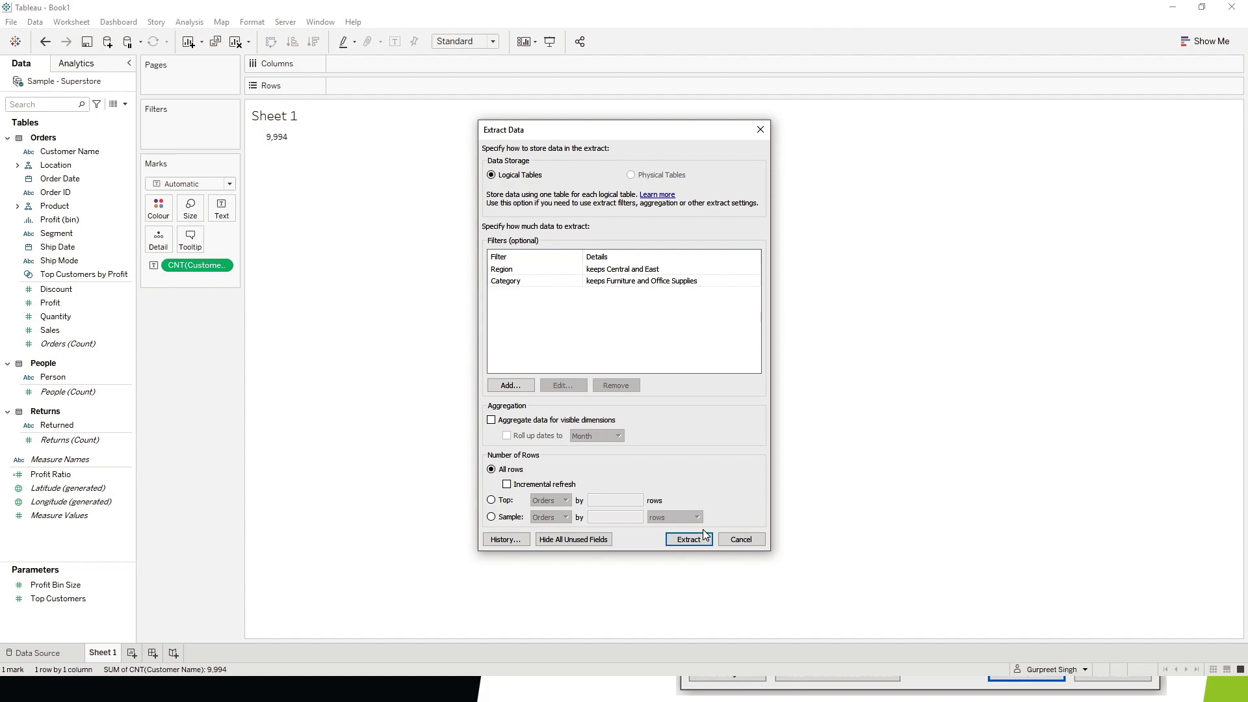
click(687, 539)
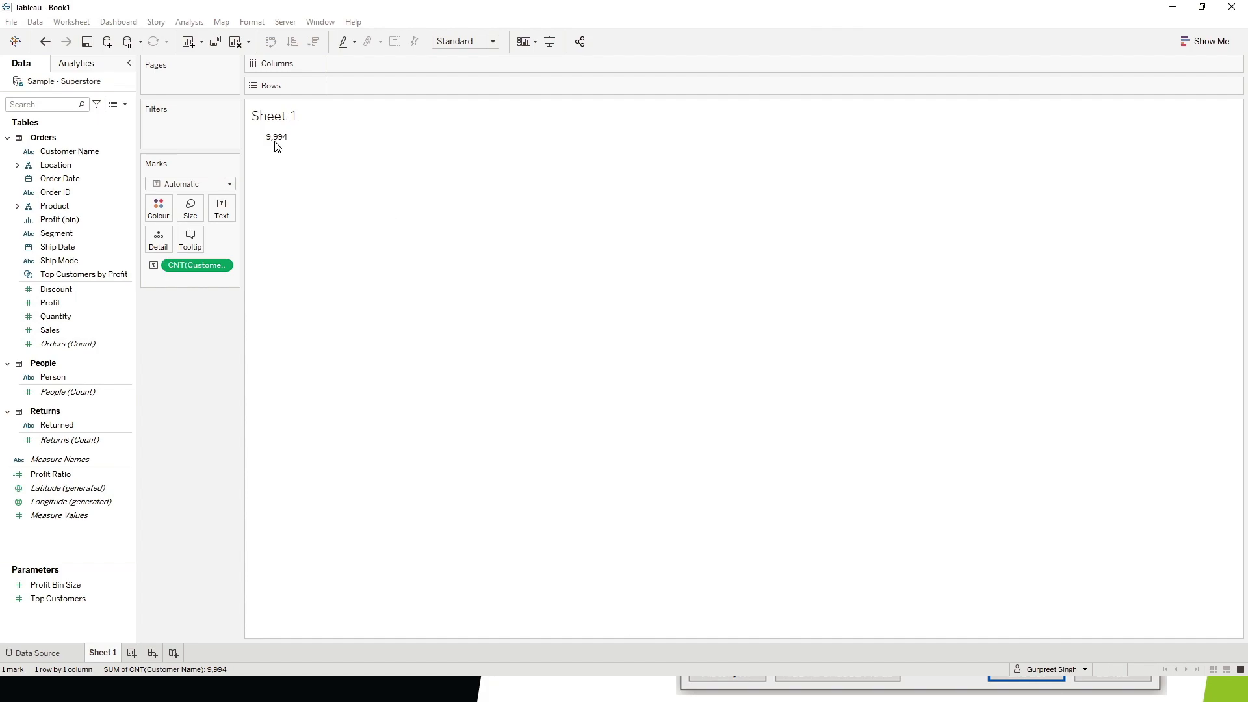
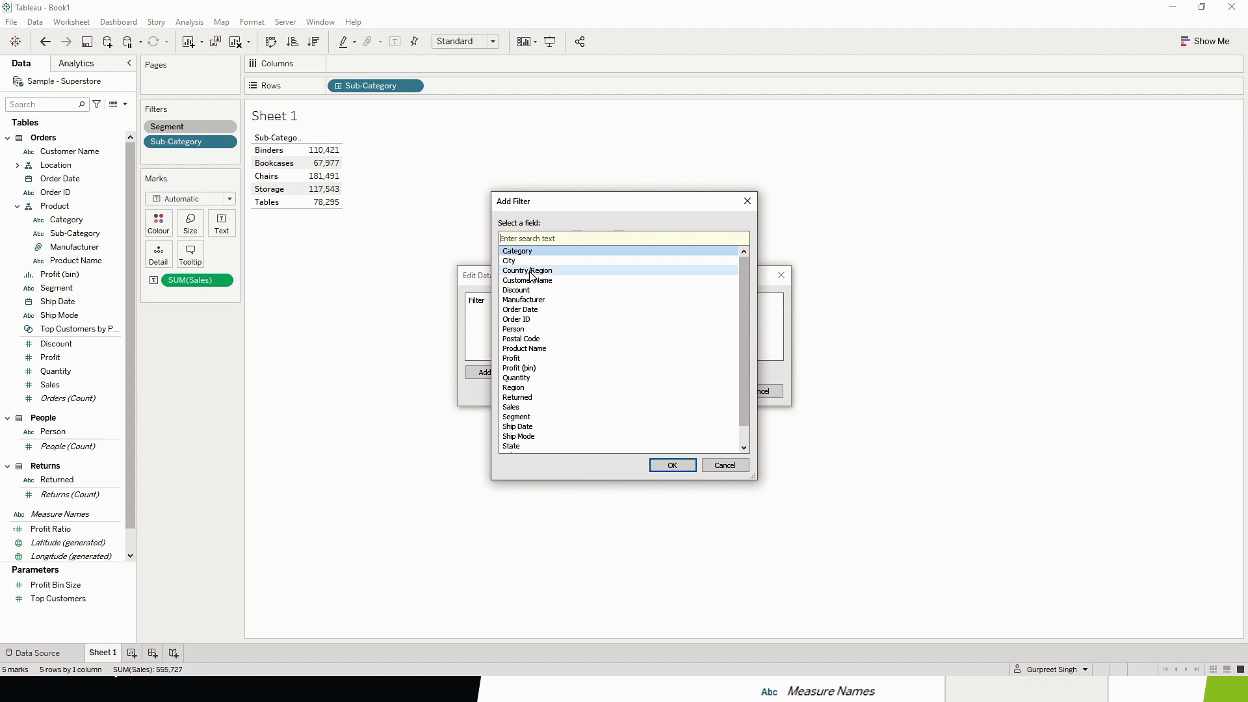
- Add a data source filter on Manufacturer that keeps all manufacturers and apply it
click(530, 272)
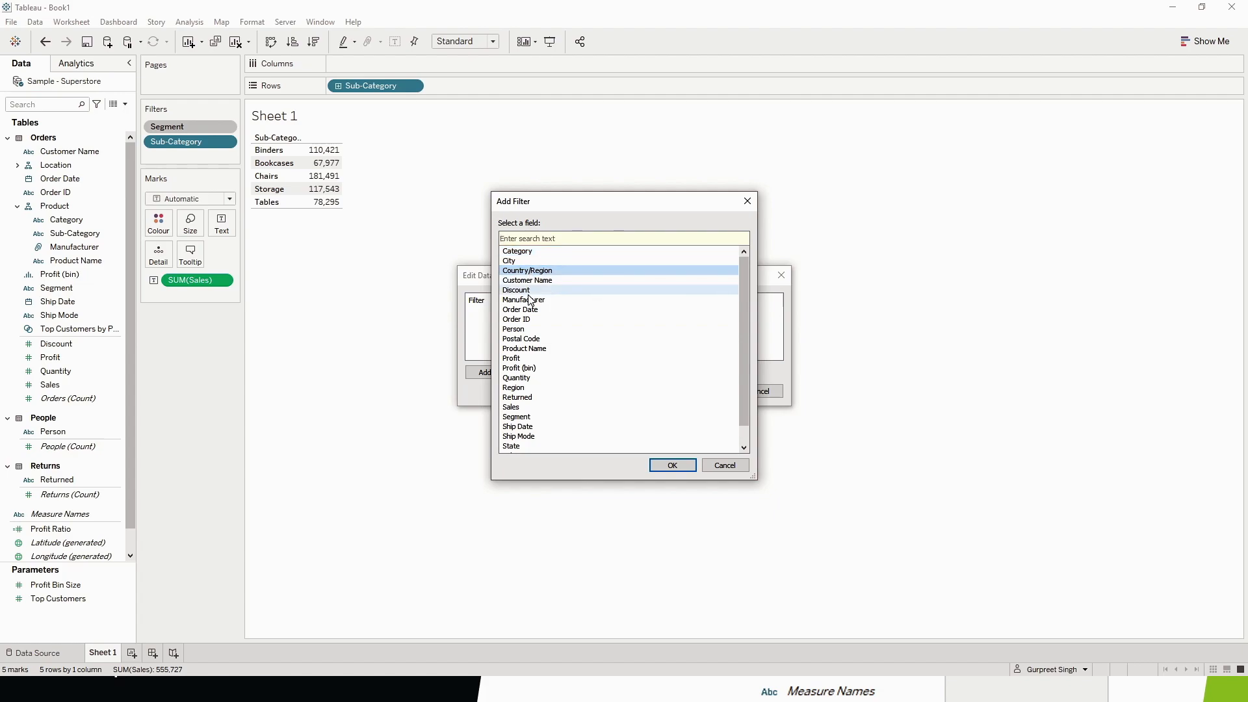
double_click(526, 300)
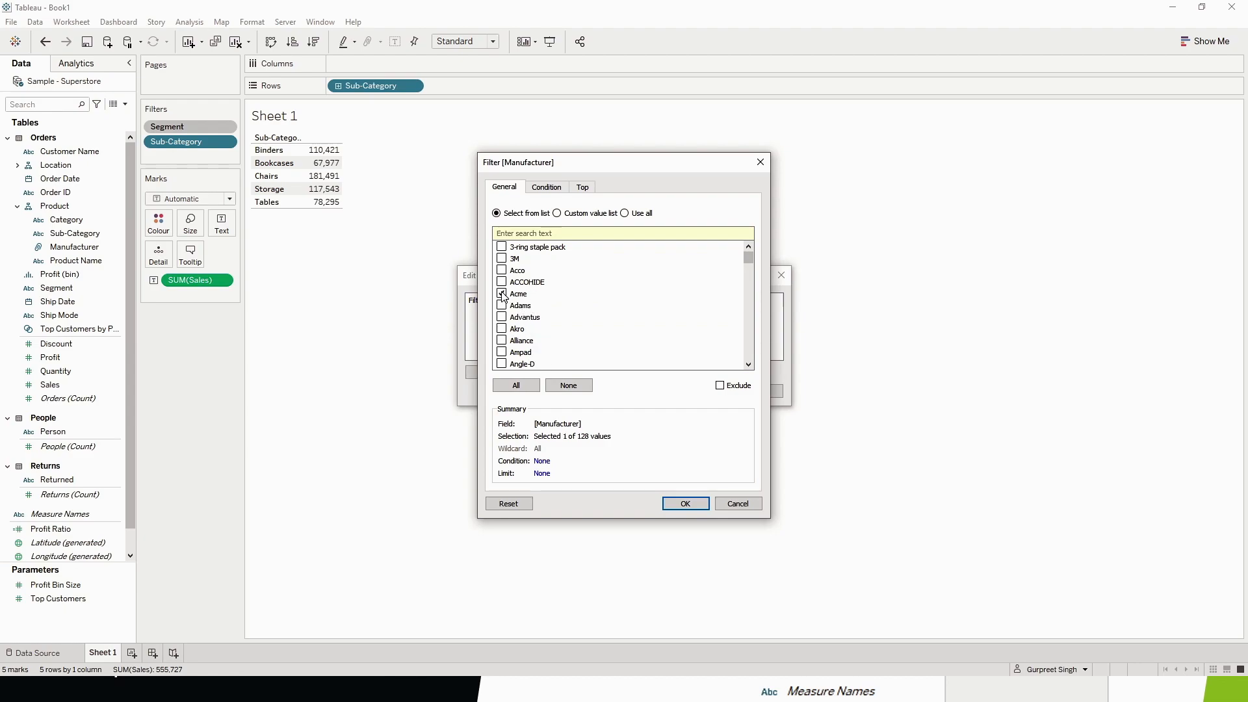
click(515, 386)
click(686, 506)
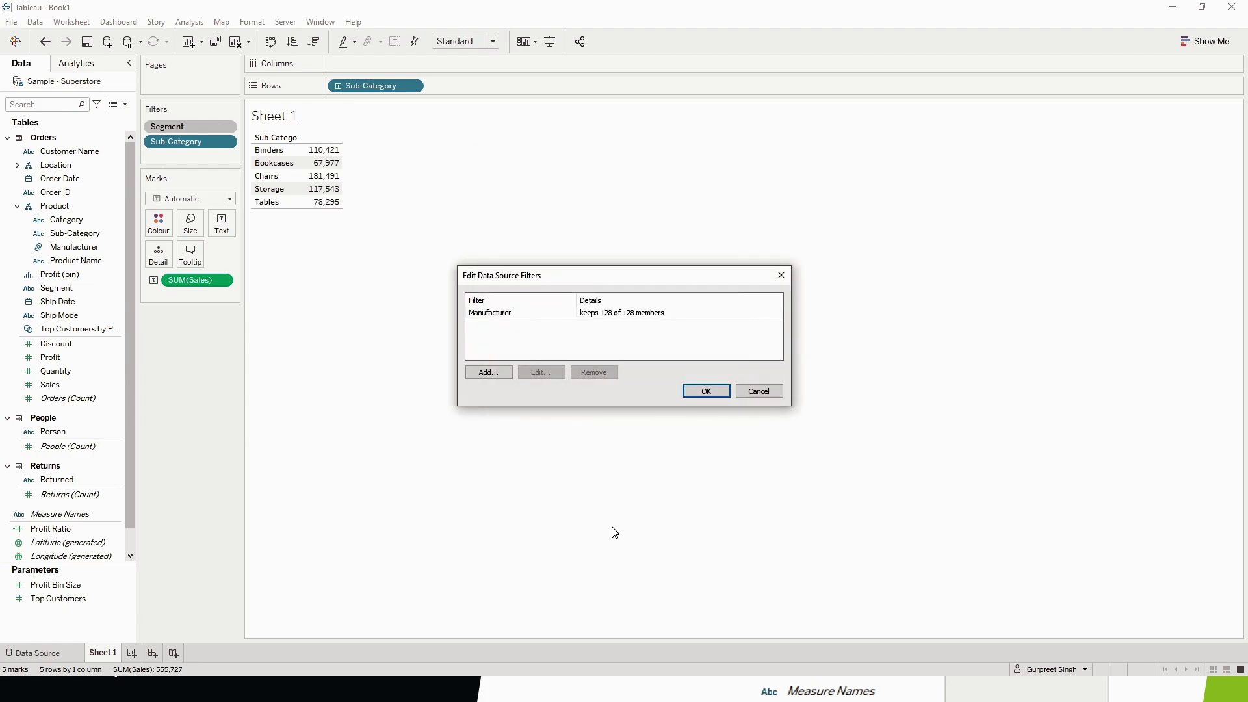
click(697, 391)
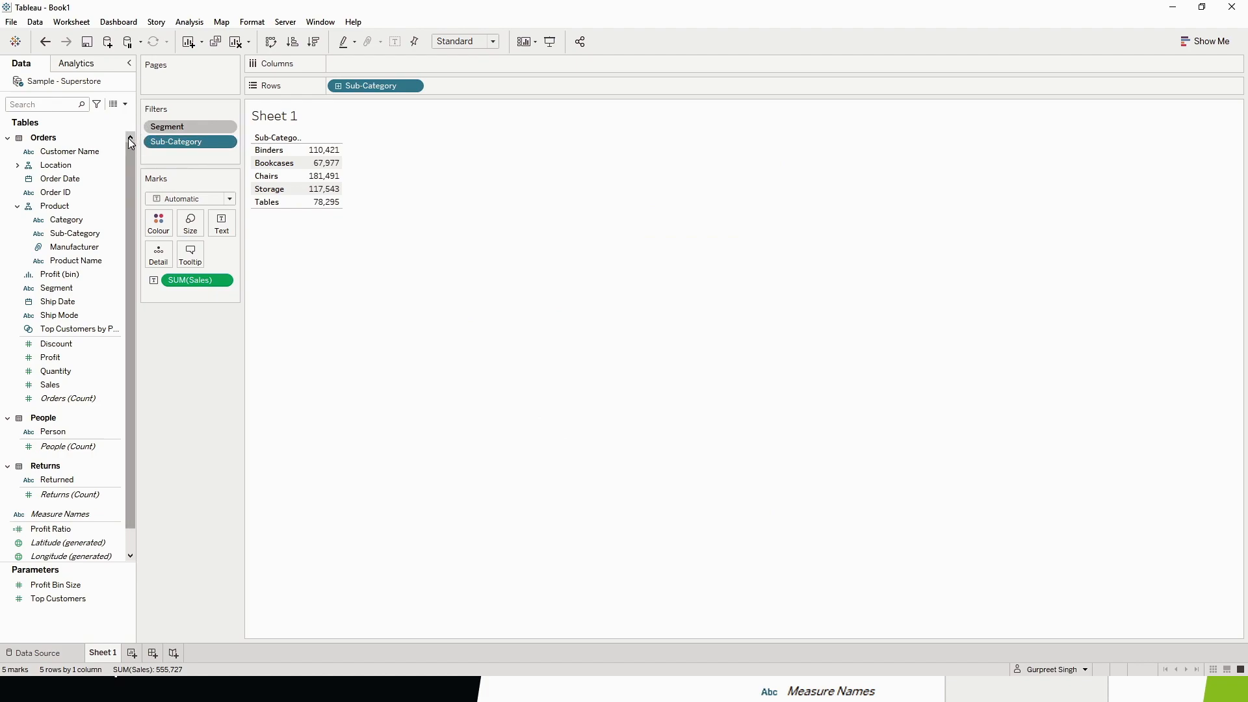
- Try to refresh the Sample - Superstore data source
right_click(79, 86)
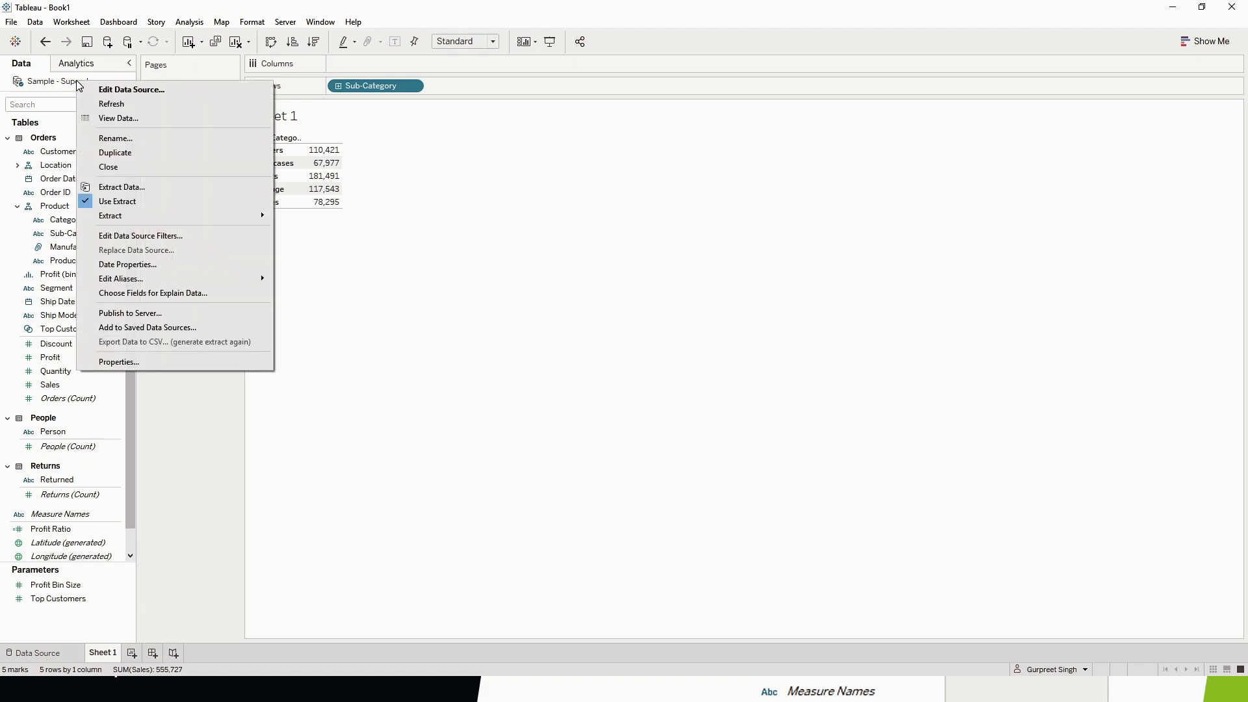
click(117, 104)
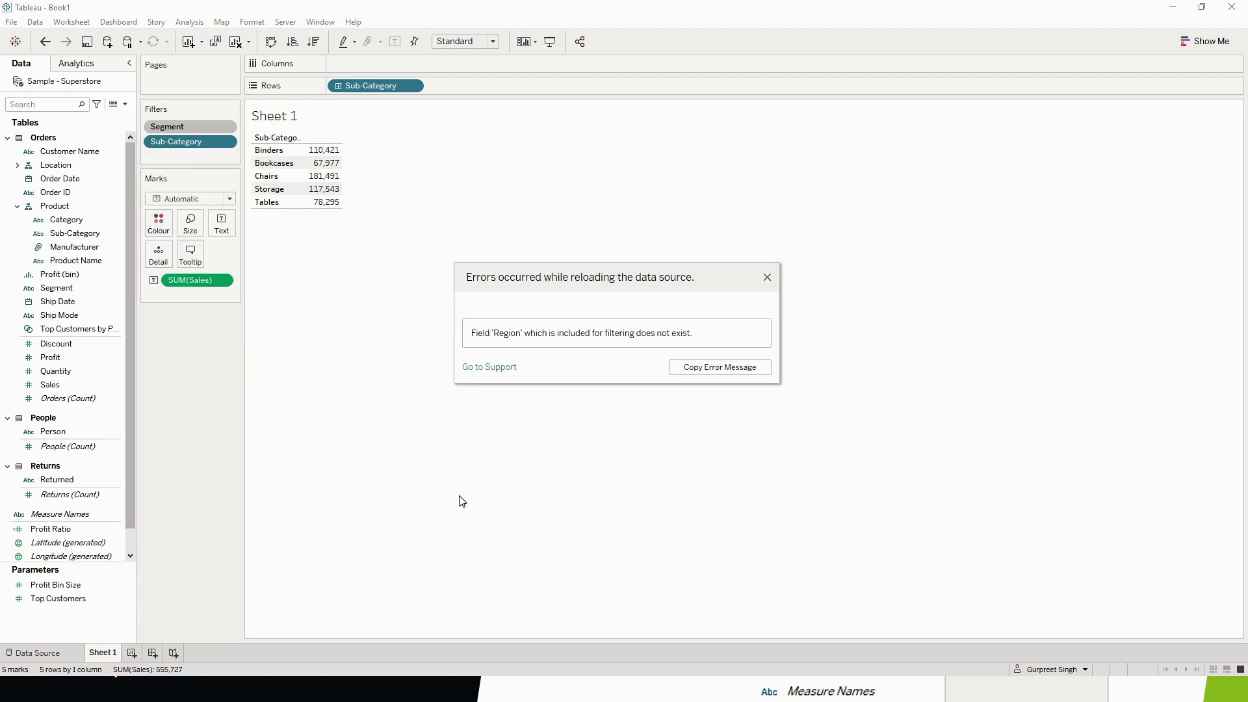
click(768, 278)
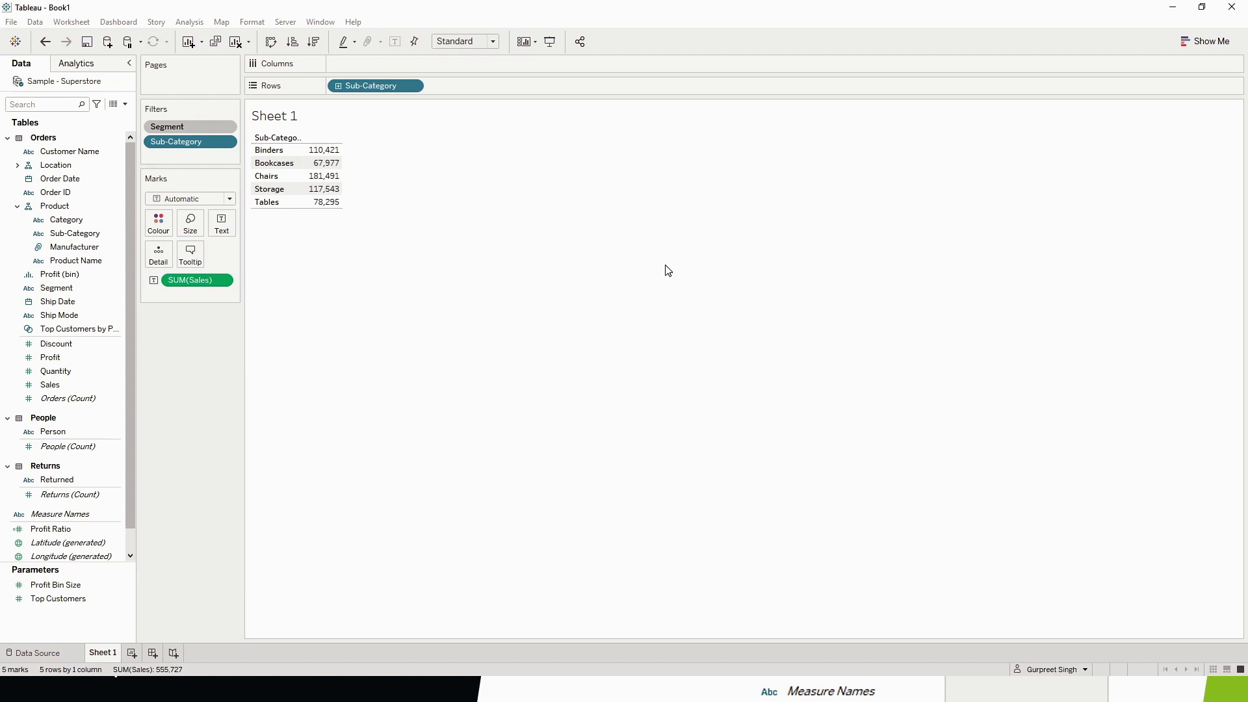
- Open the Sample - Superstore data source page and remove the Manufacturer data source filter
double_click(48, 81)
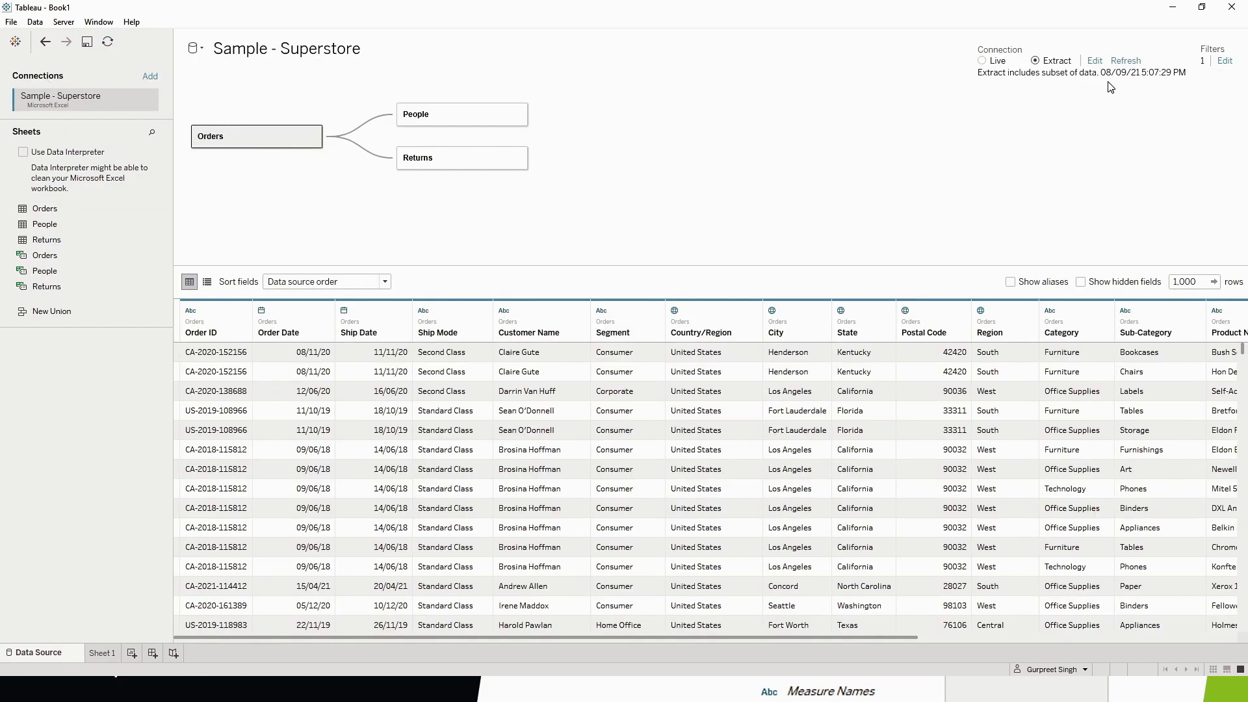
click(1224, 61)
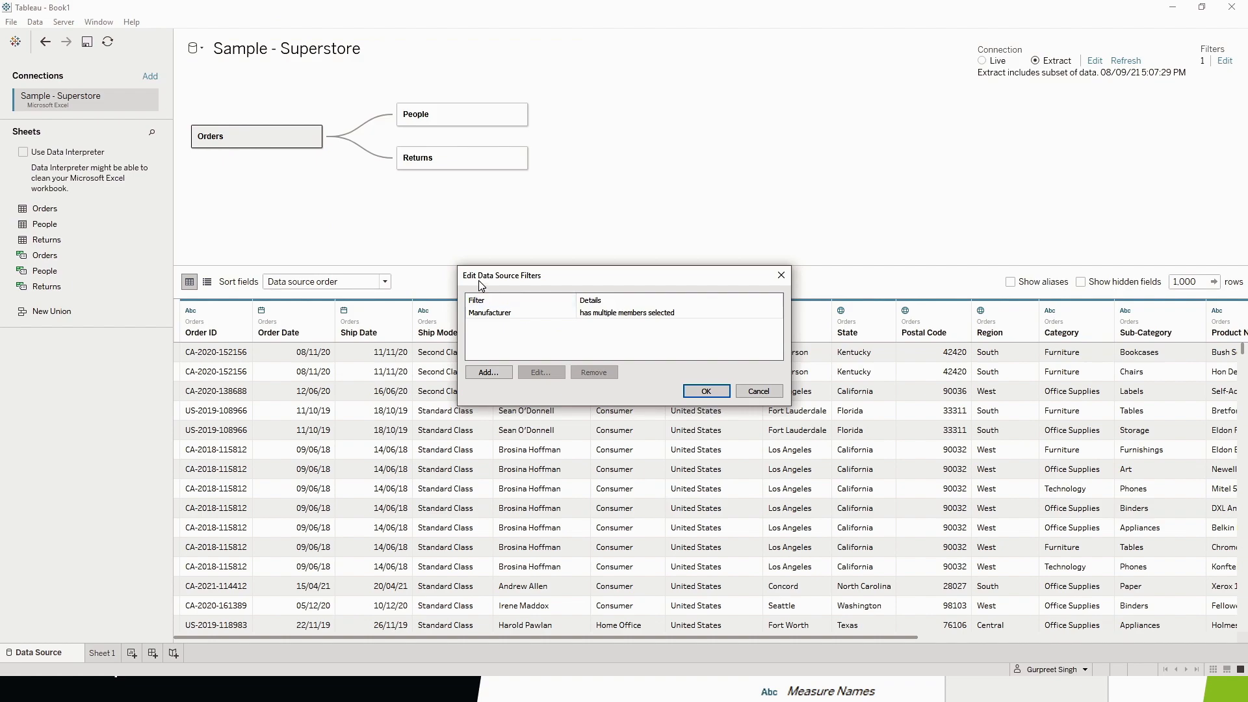
click(583, 315)
click(594, 372)
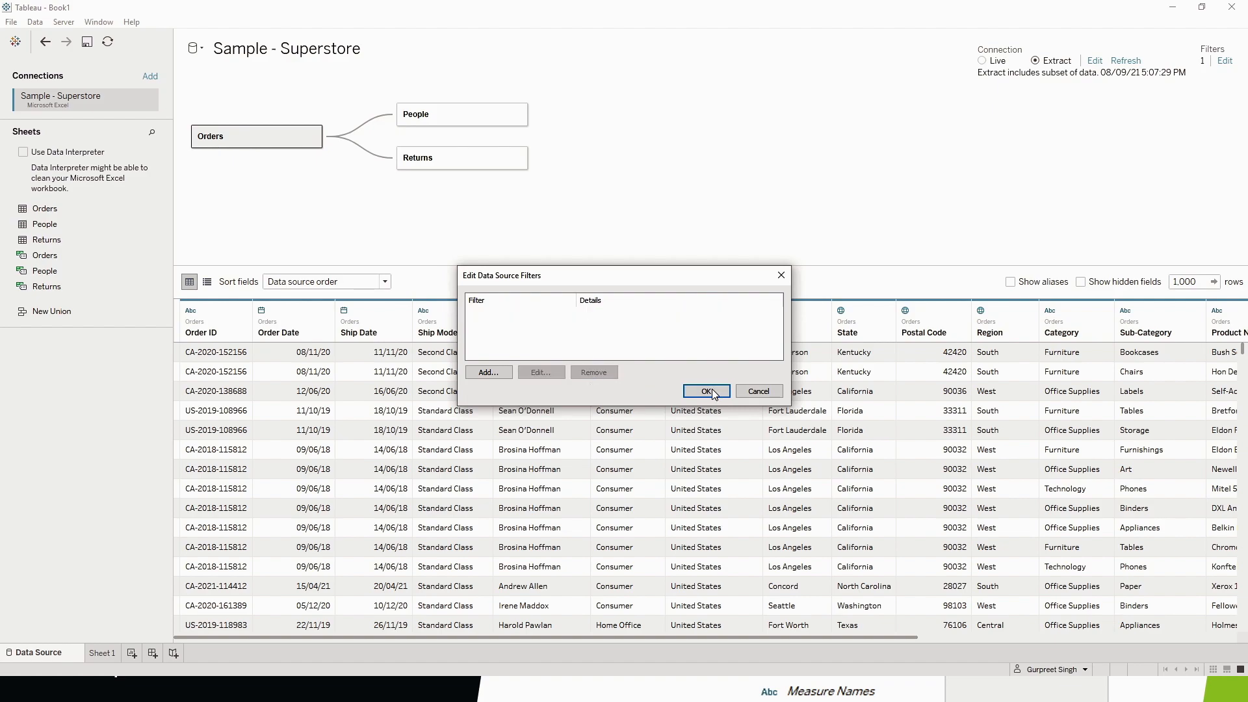
click(707, 392)
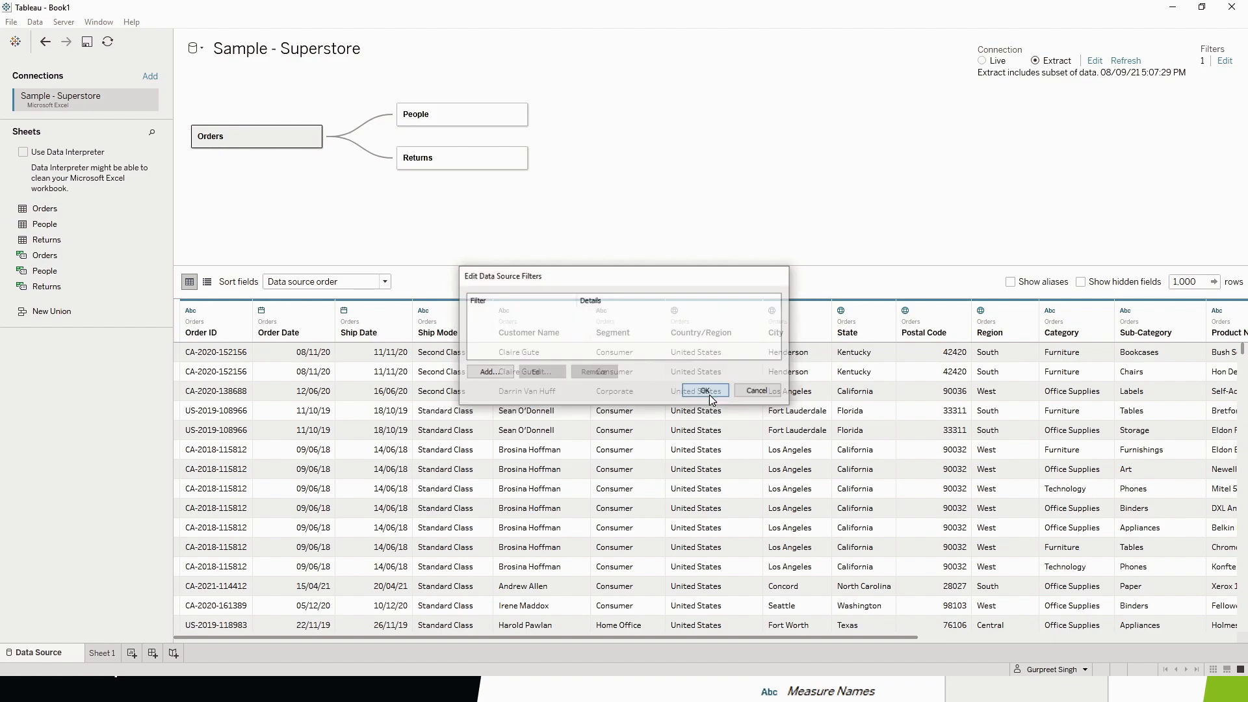
- Review the extract's Category and Region filter settings, close them without changes, and return to Sheet 1
click(1093, 61)
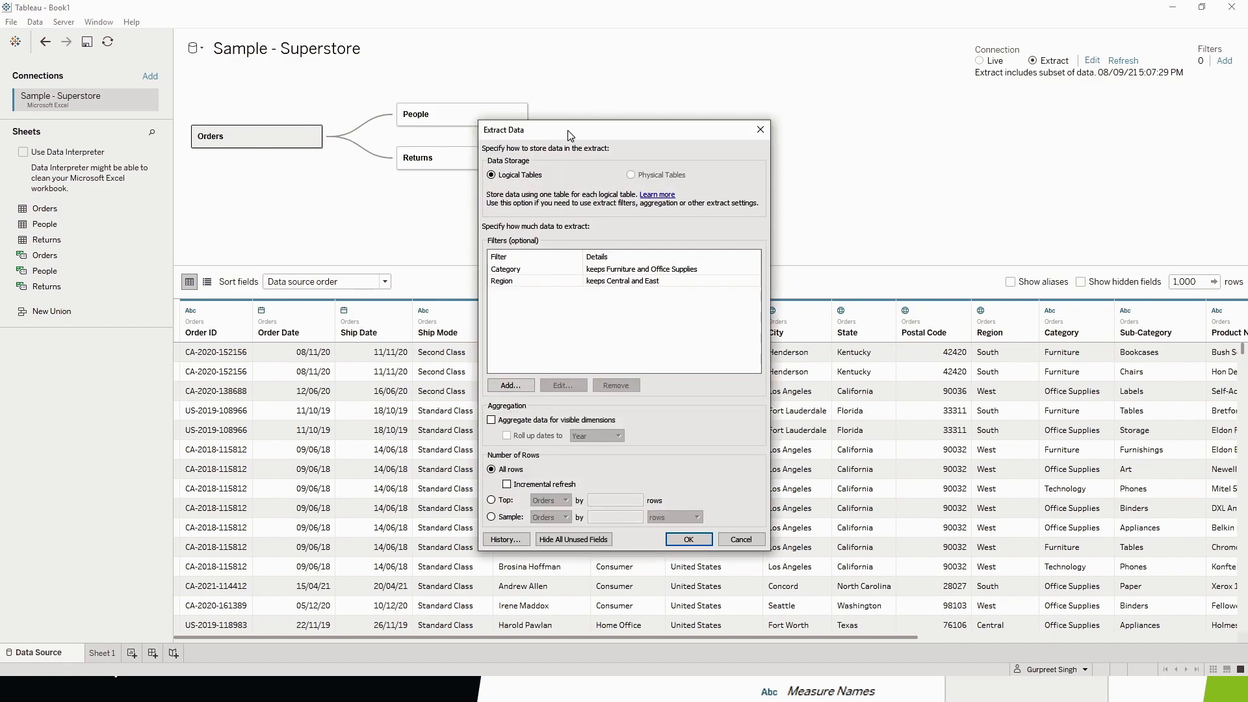
drag(578, 134, 711, 113)
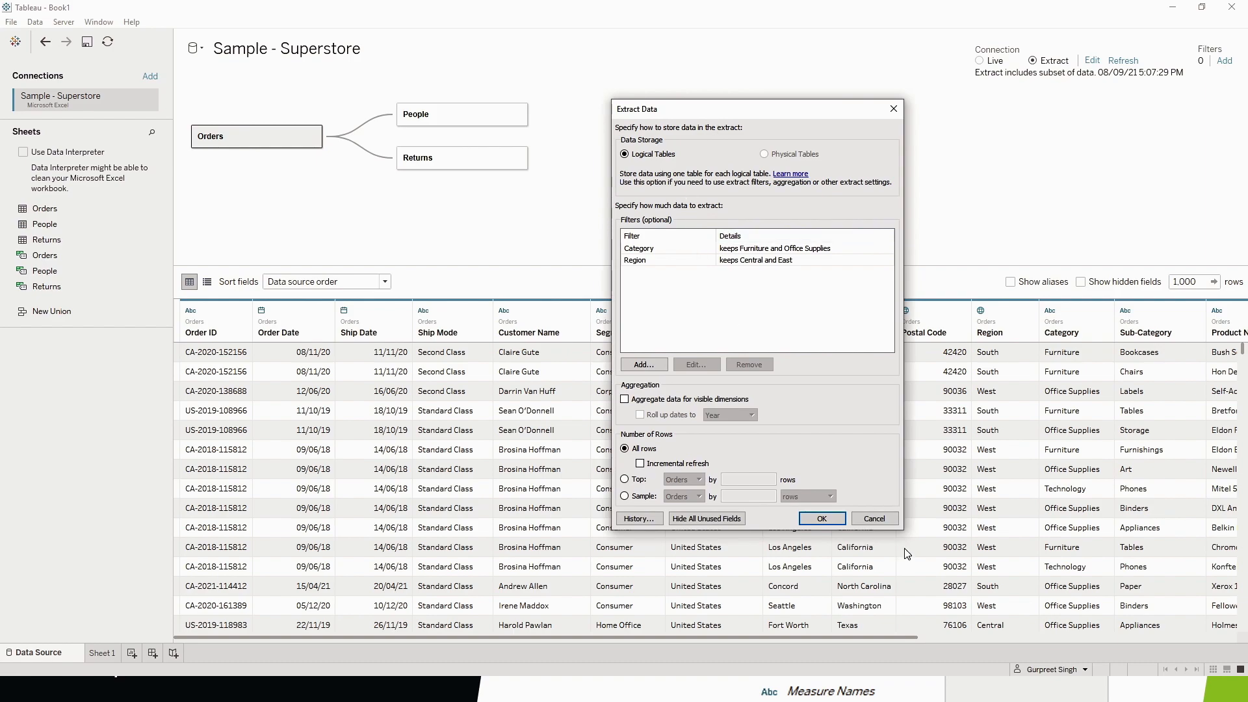
click(871, 518)
click(101, 652)
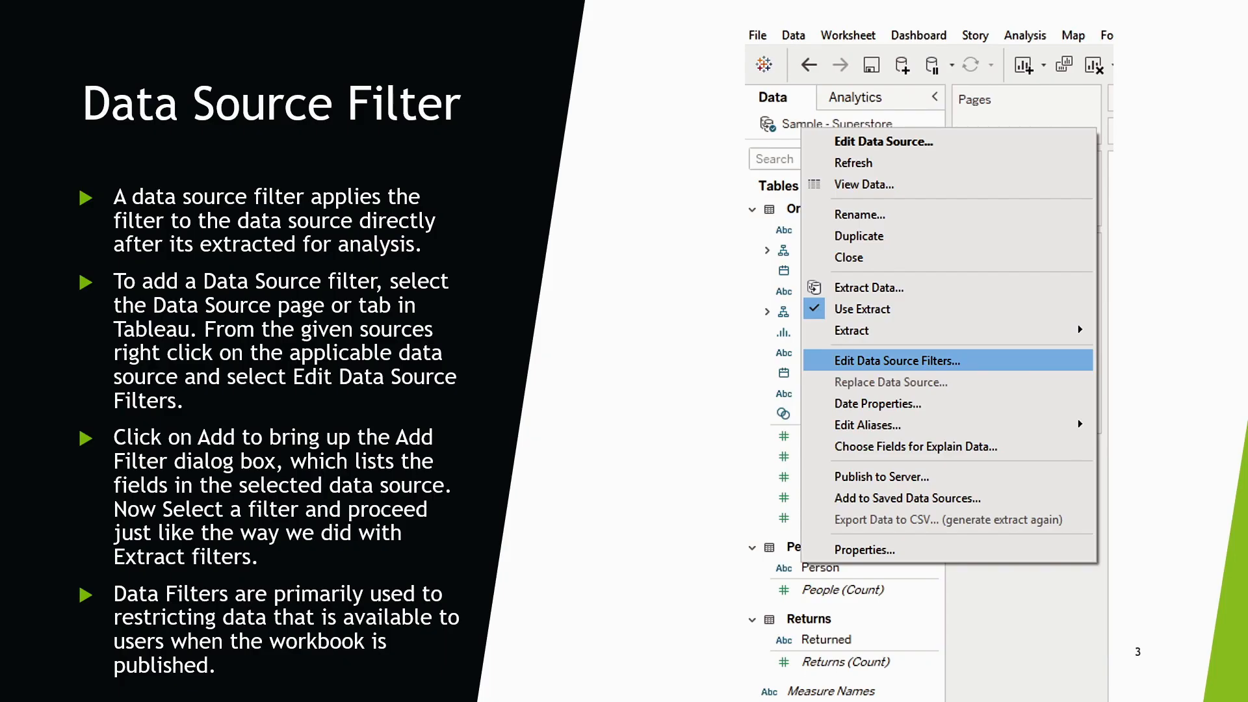
click(728, 404)
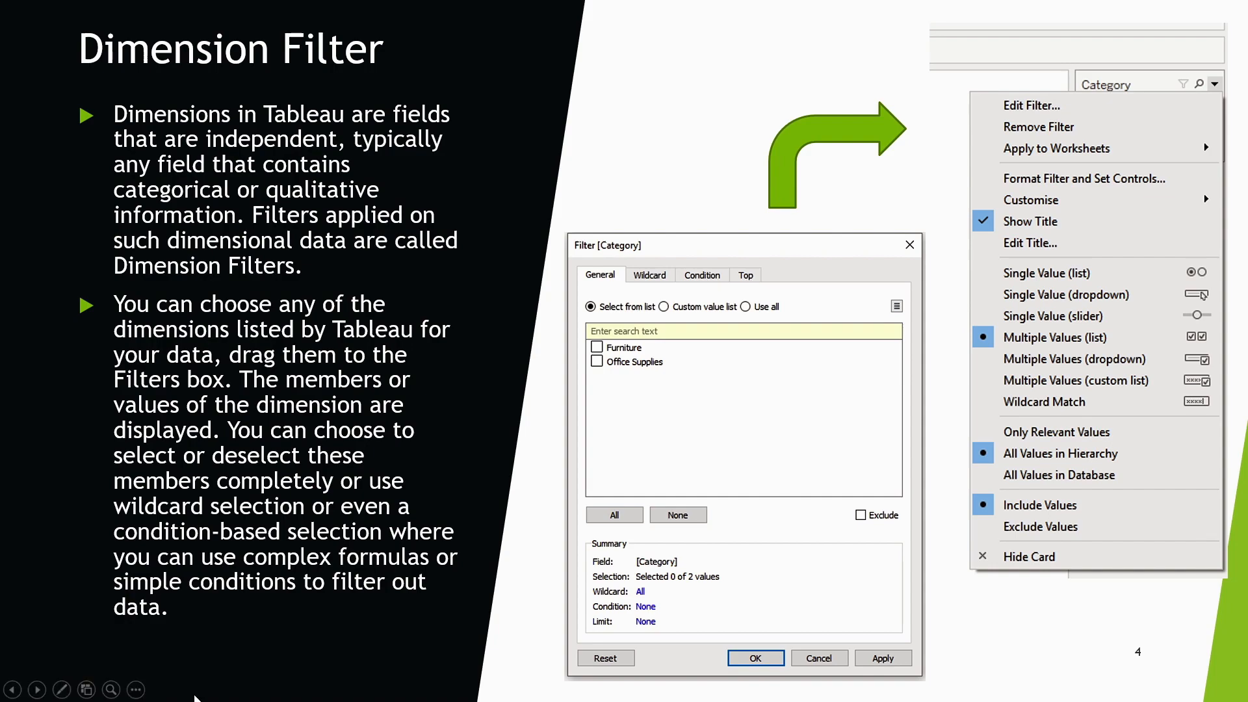
- Switch back to Tableau, clear Sheet 1, and build a table of Sales with Sub-Category in the rows
key(alt+Tab)
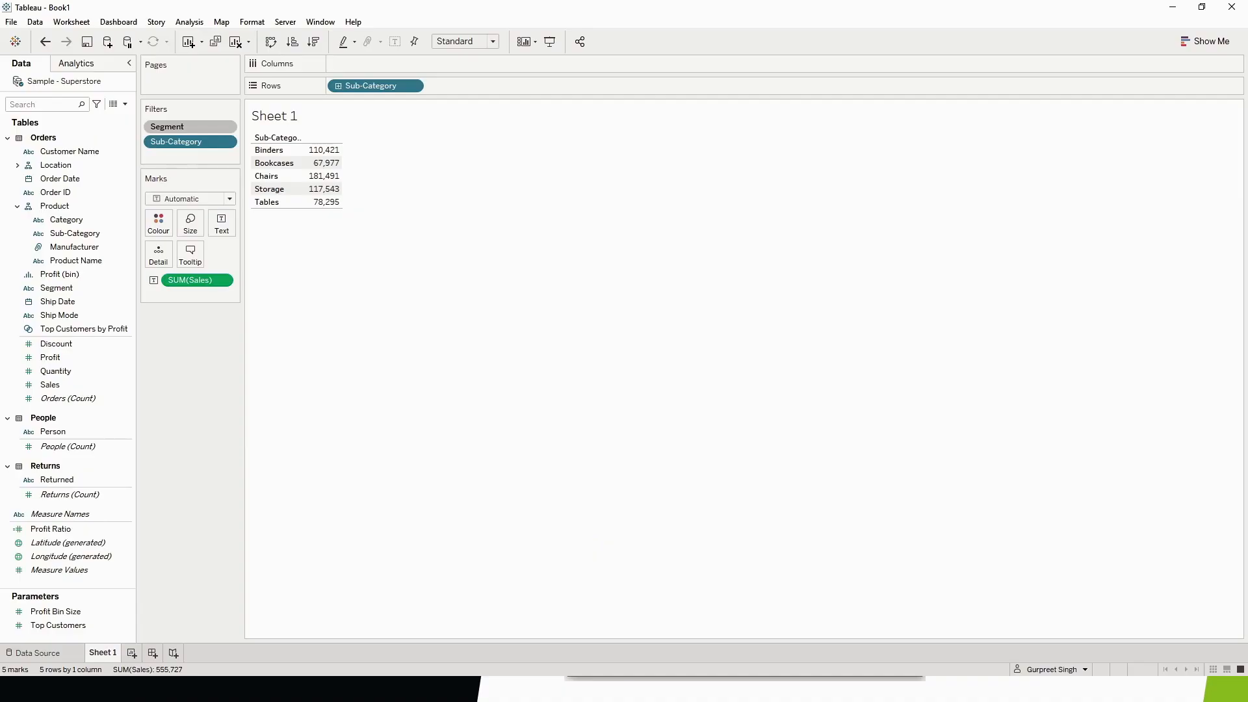
click(235, 42)
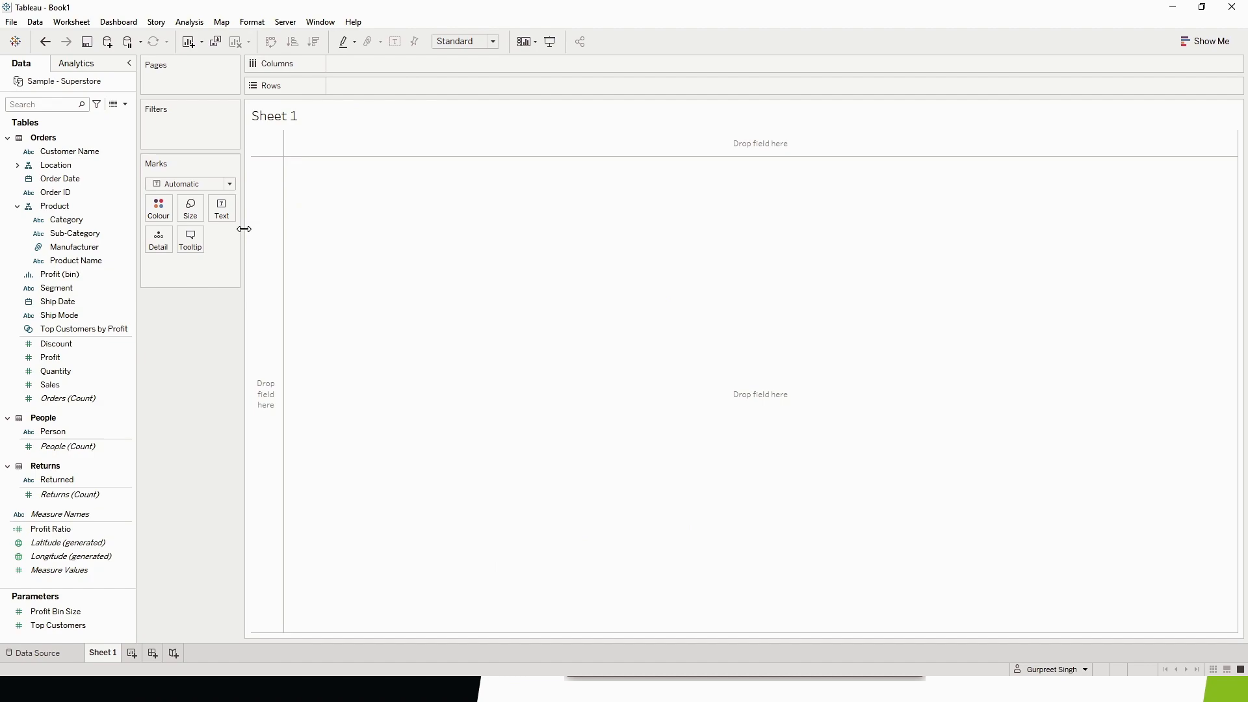
click(103, 372)
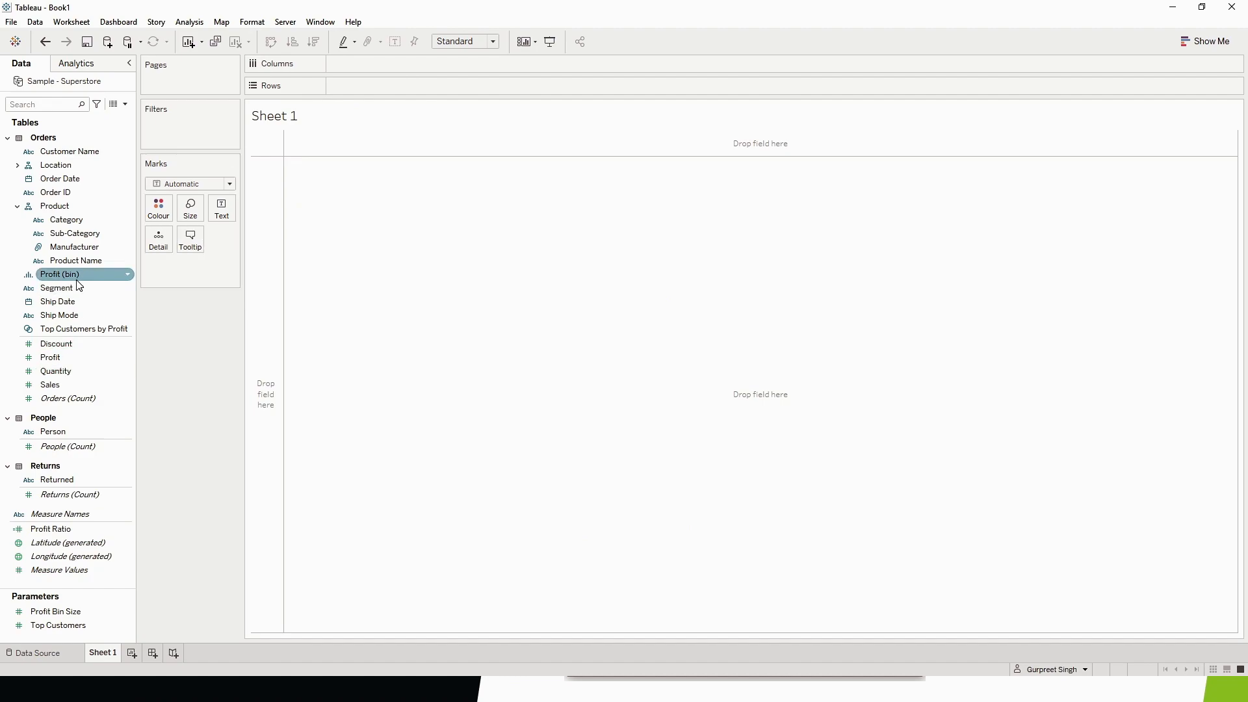
drag(81, 236, 368, 96)
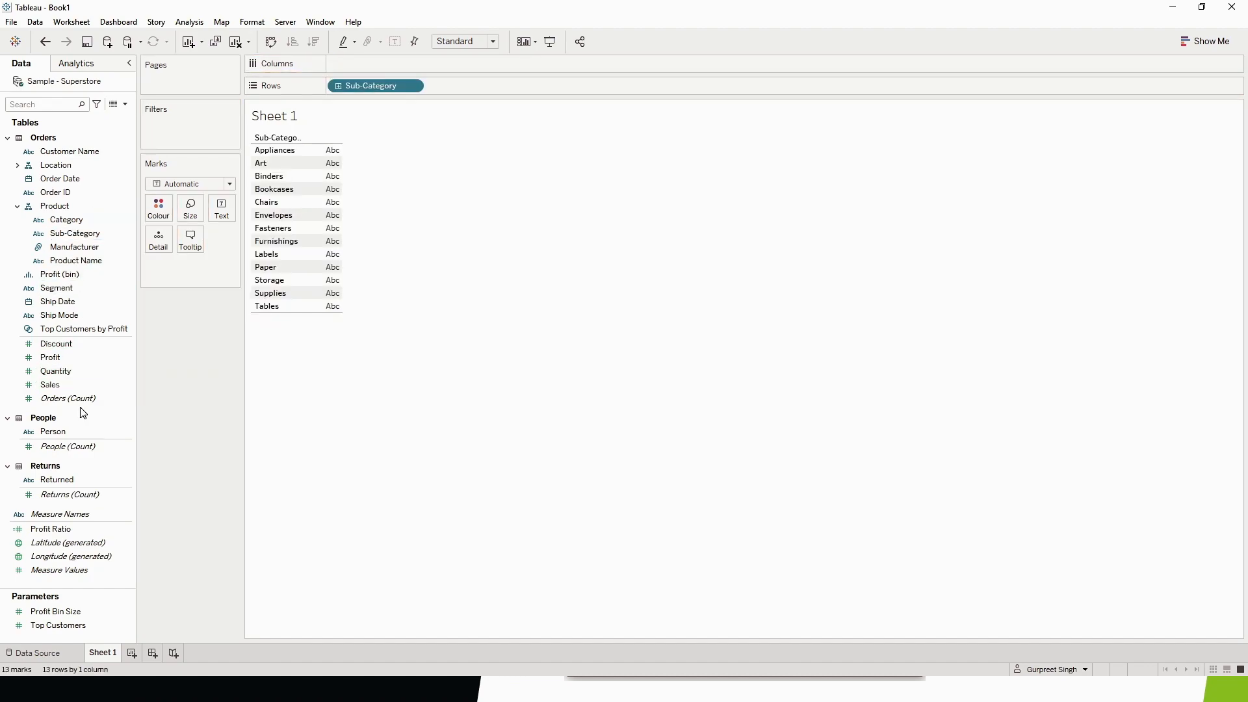
double_click(72, 387)
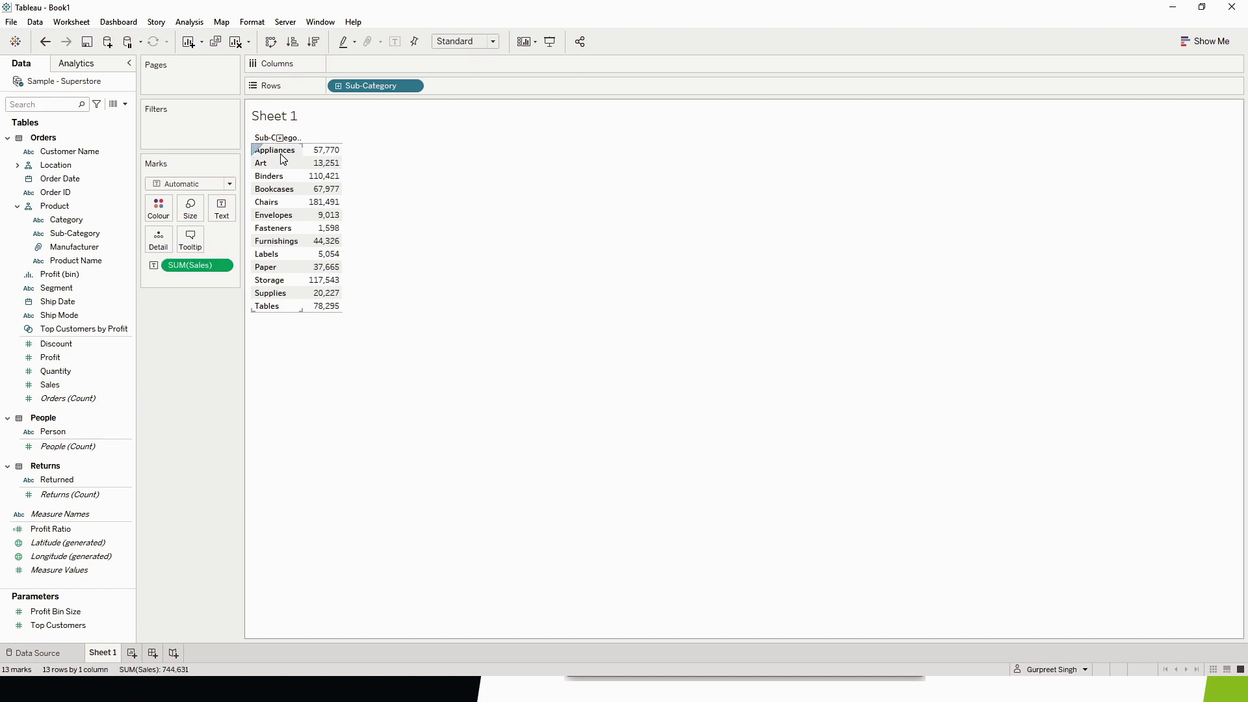
- Start a dimension filter on Sub-Category with all values selected and show its wildcard matching options
click(84, 247)
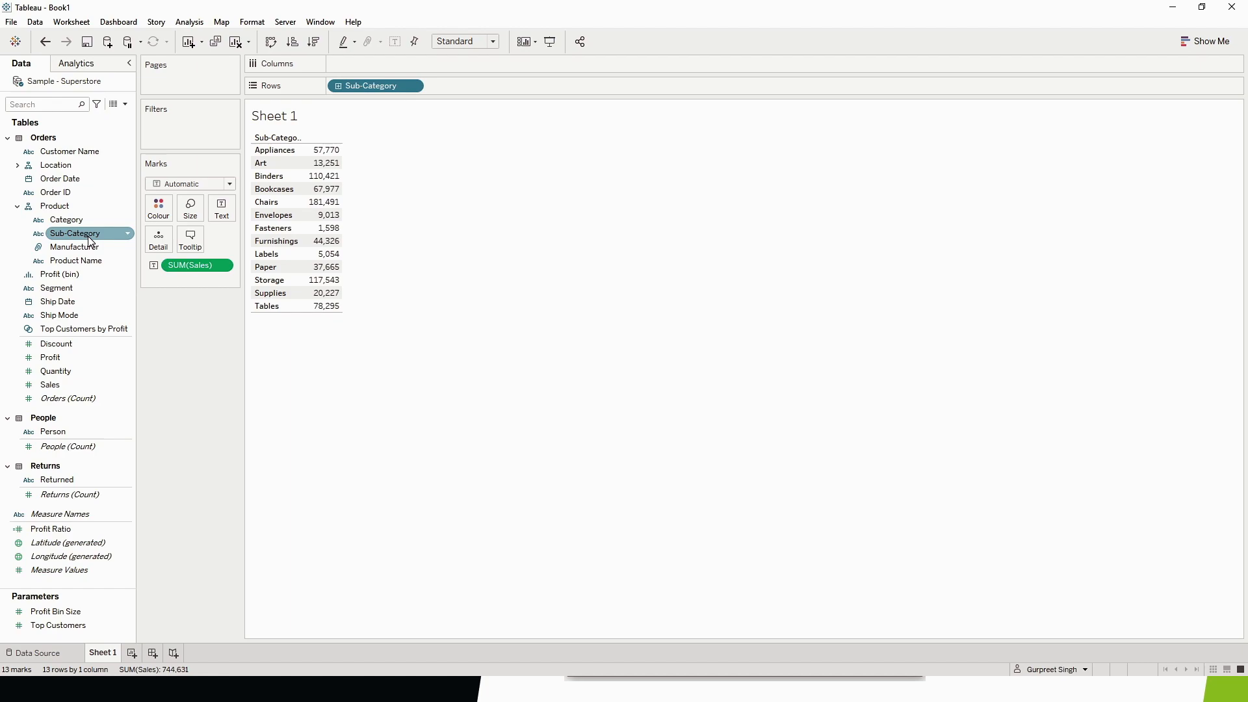
drag(70, 238, 182, 138)
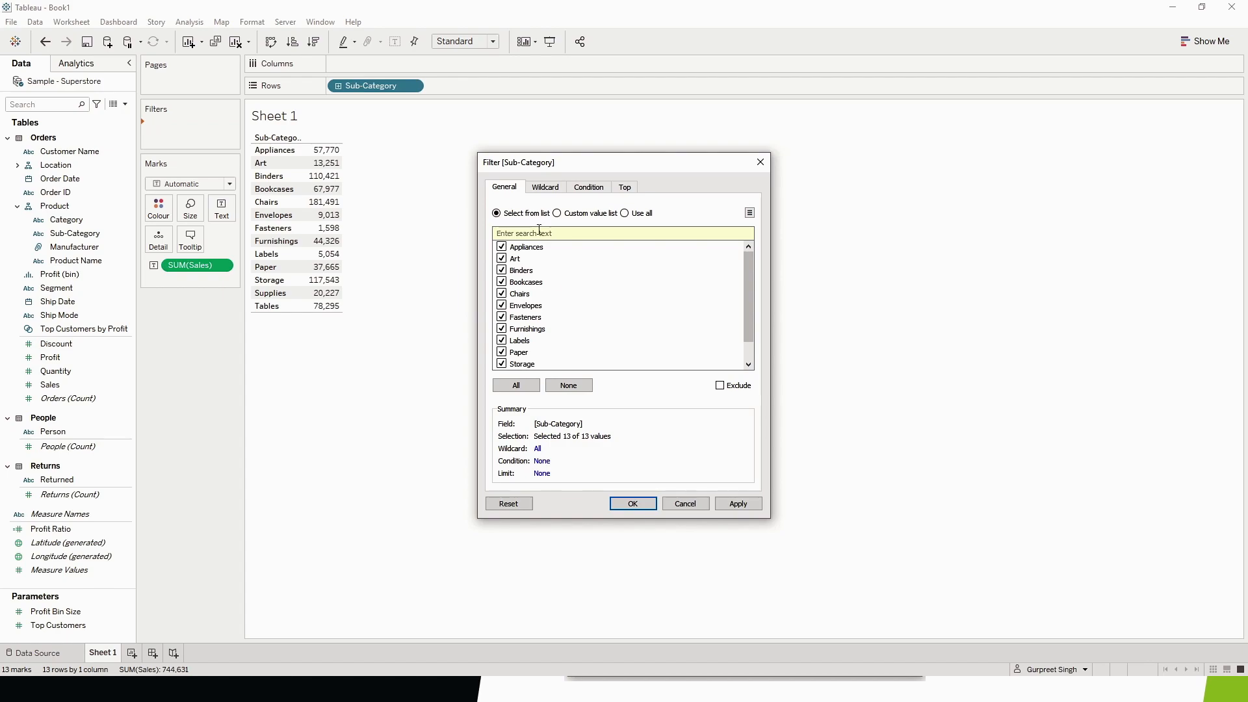
click(532, 387)
click(544, 193)
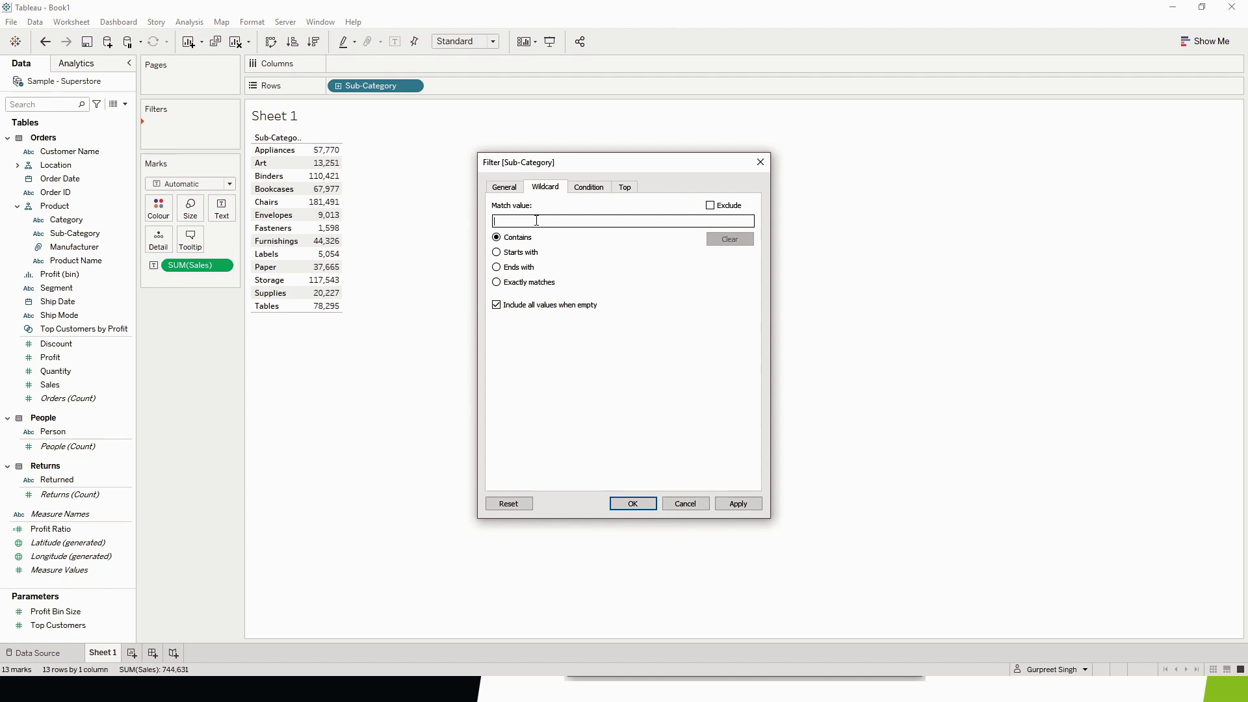
click(537, 221)
- Try a by-field condition on the sum of Sales and look through the available comparison operators
click(591, 189)
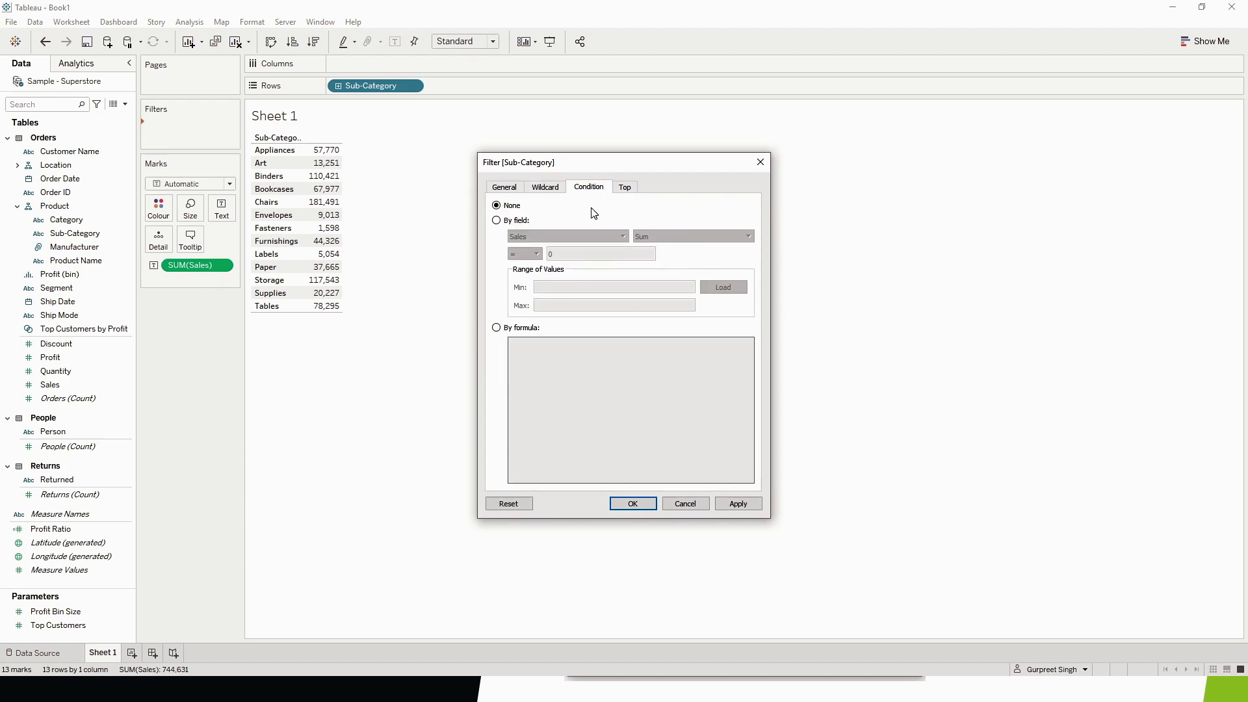
click(497, 221)
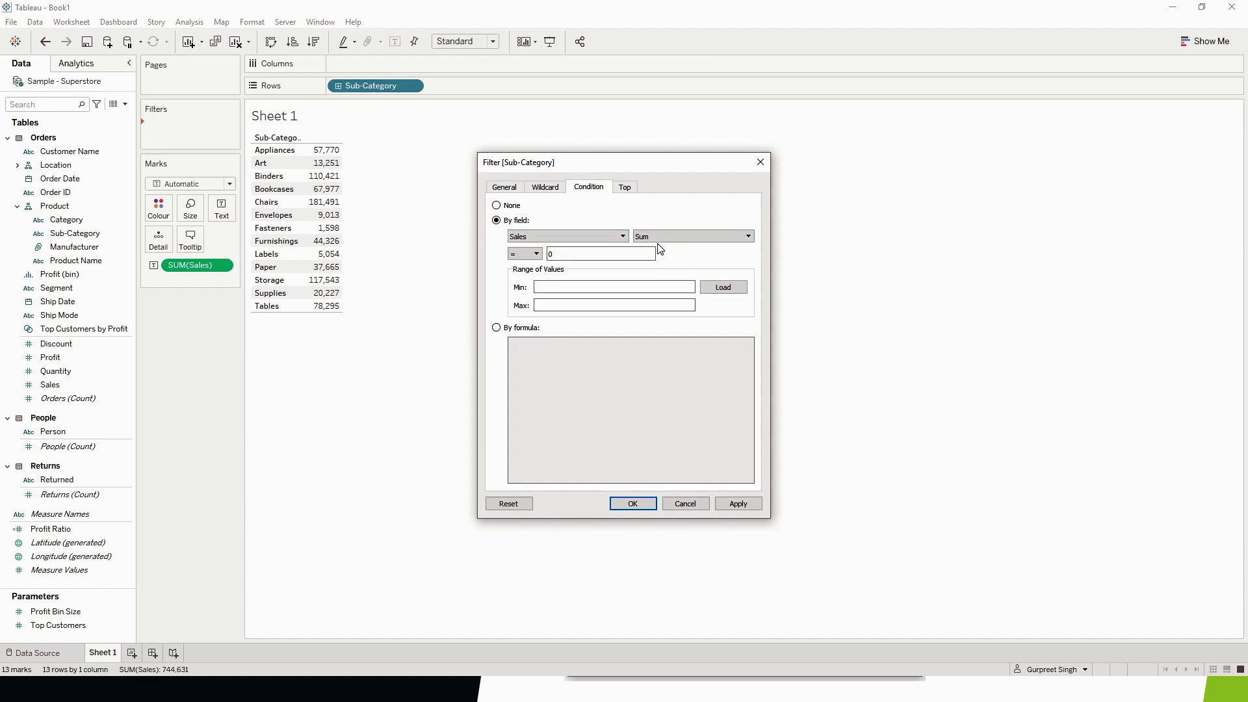
click(543, 254)
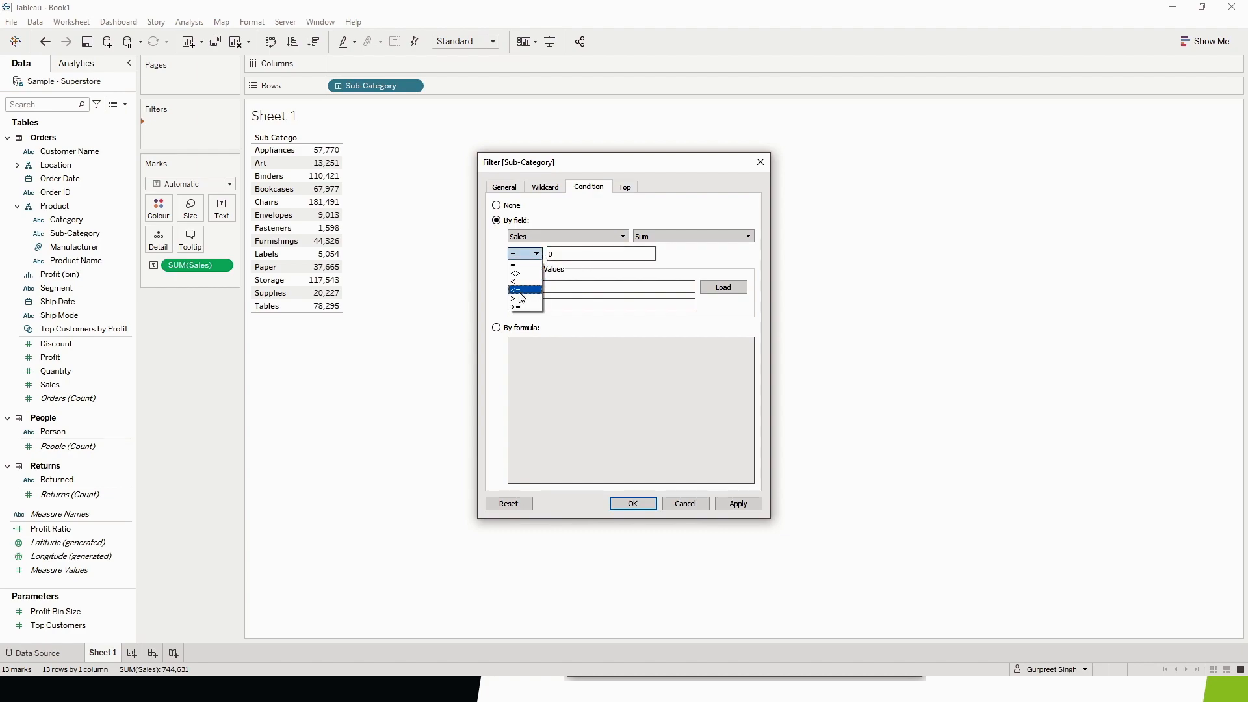
click(683, 252)
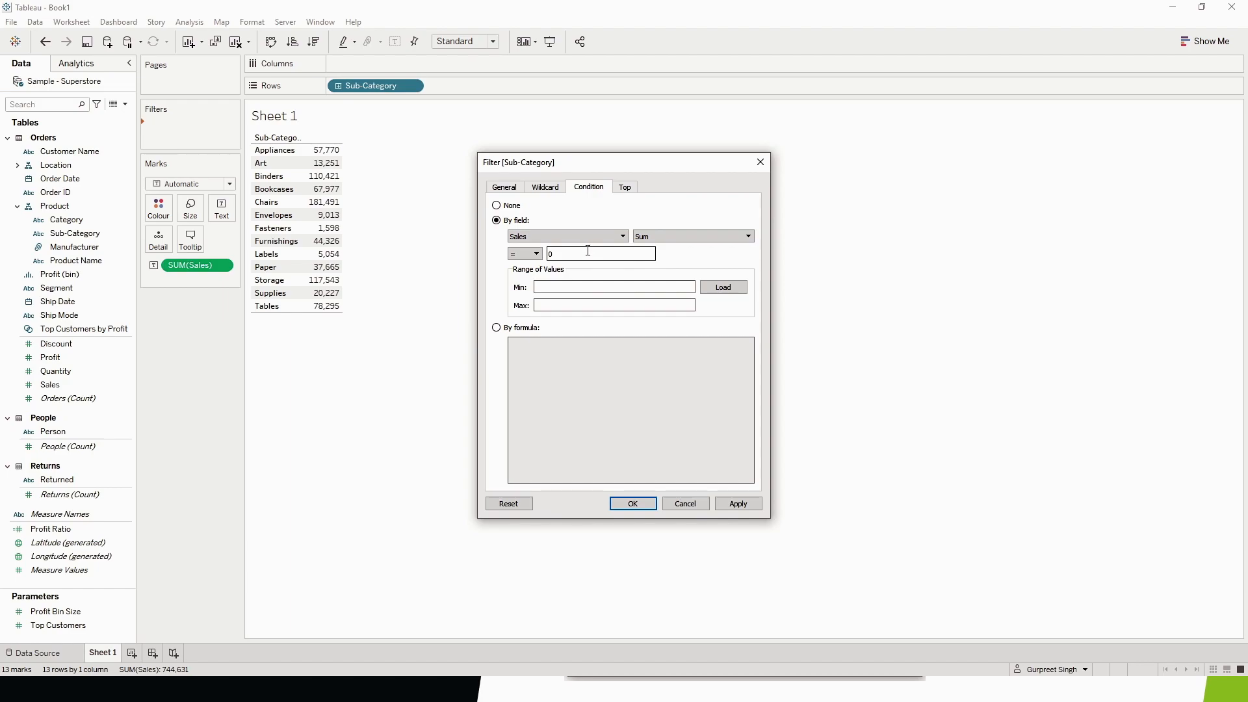
- Try the condition formula sum(Sales) >100000 on the Sub-Category filter and set the condition back to None
click(513, 329)
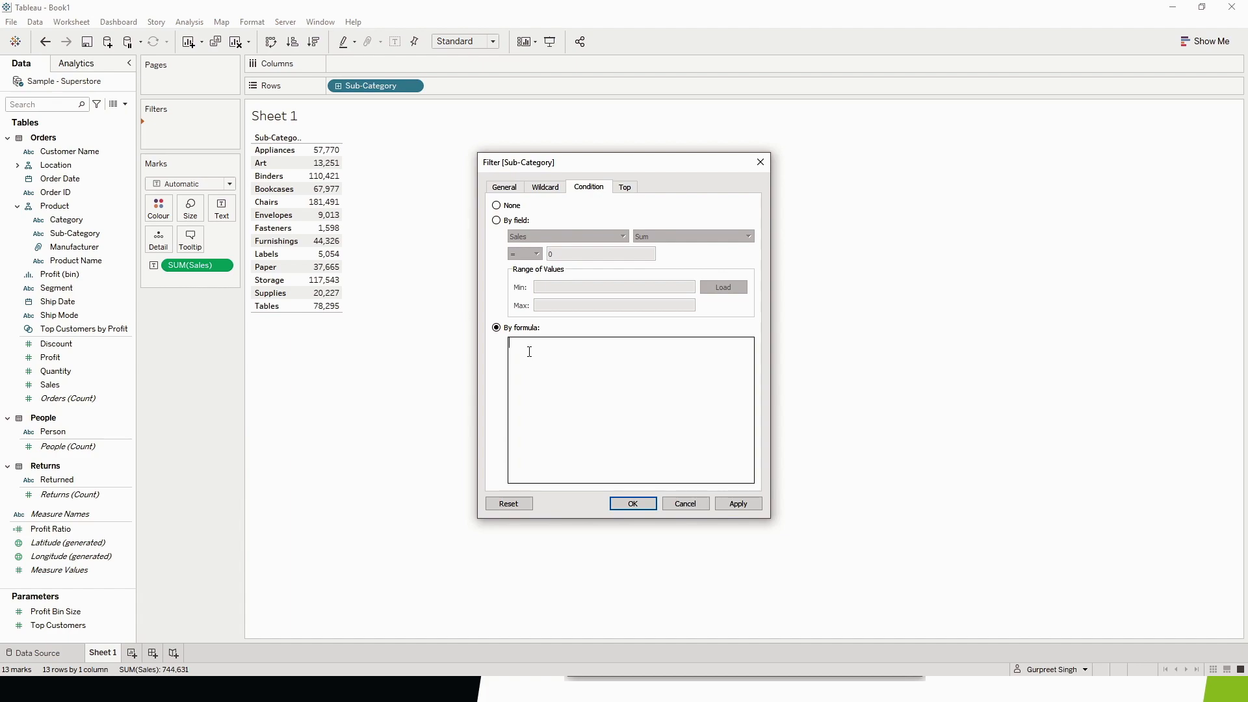
text(sum(Sale)
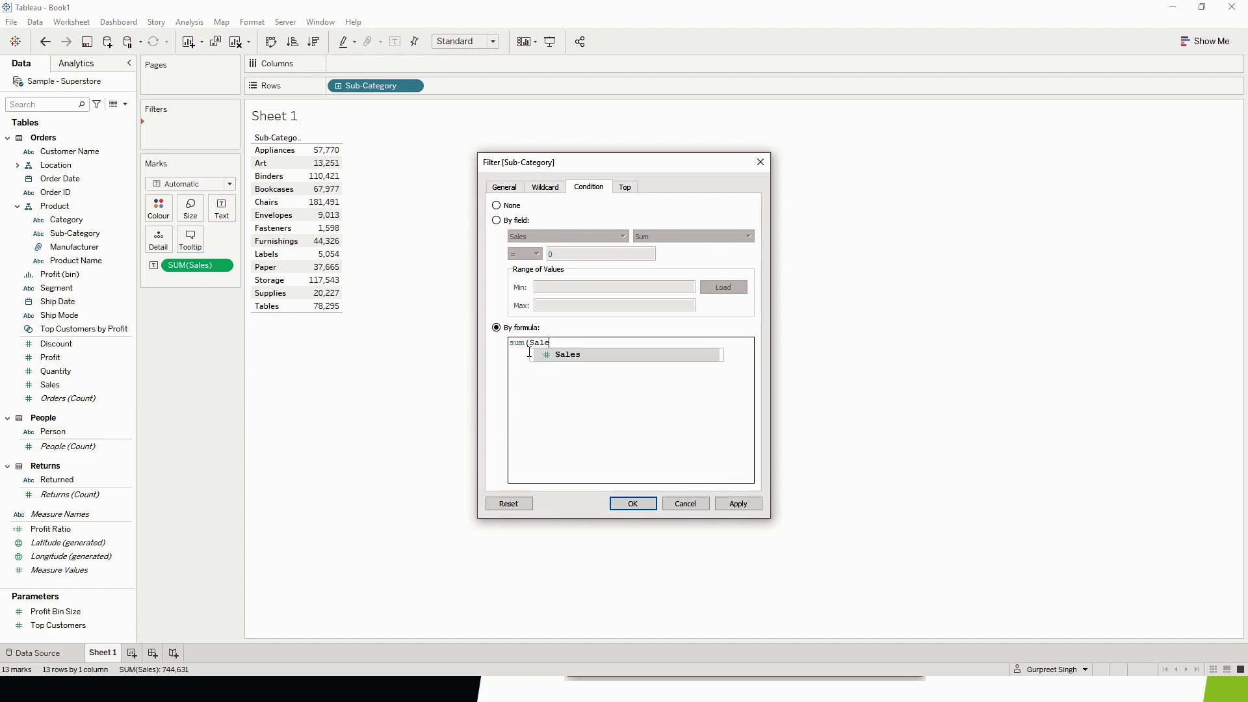
text(s) )
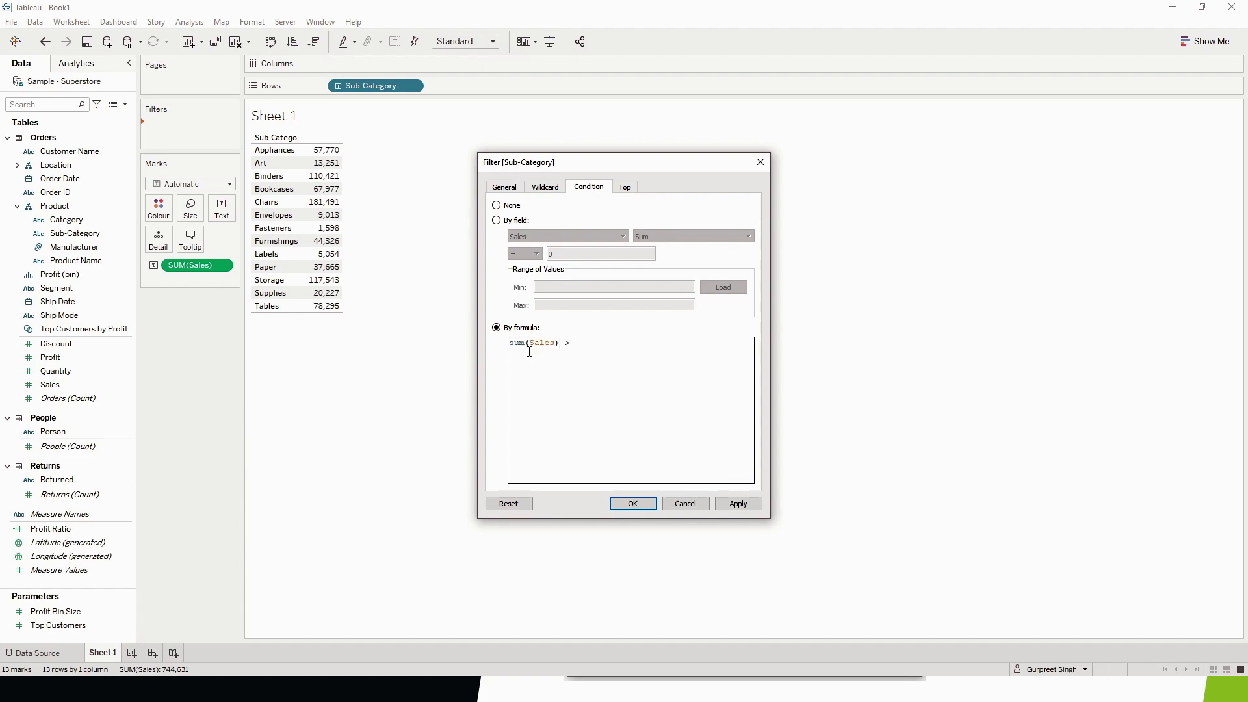
text(>100000)
click(496, 205)
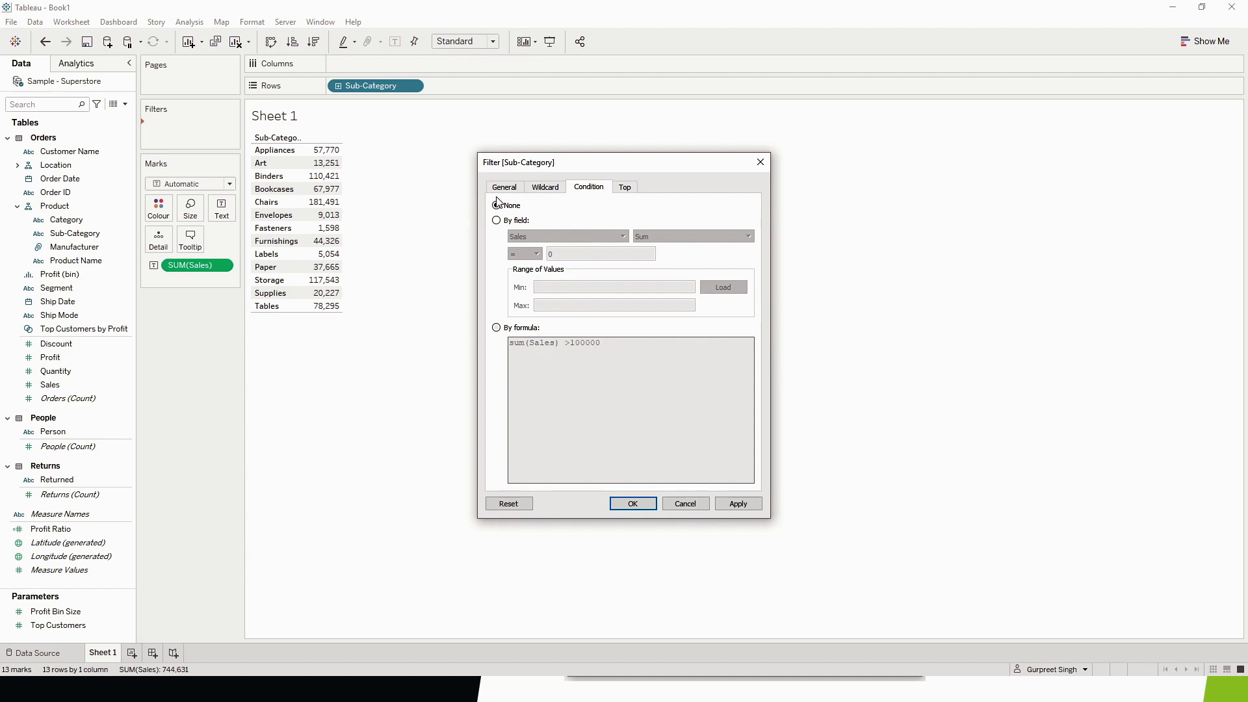
- Try limiting the Sub-Category filter to the top 10 by sum of Sales and set the limit back to None
click(625, 189)
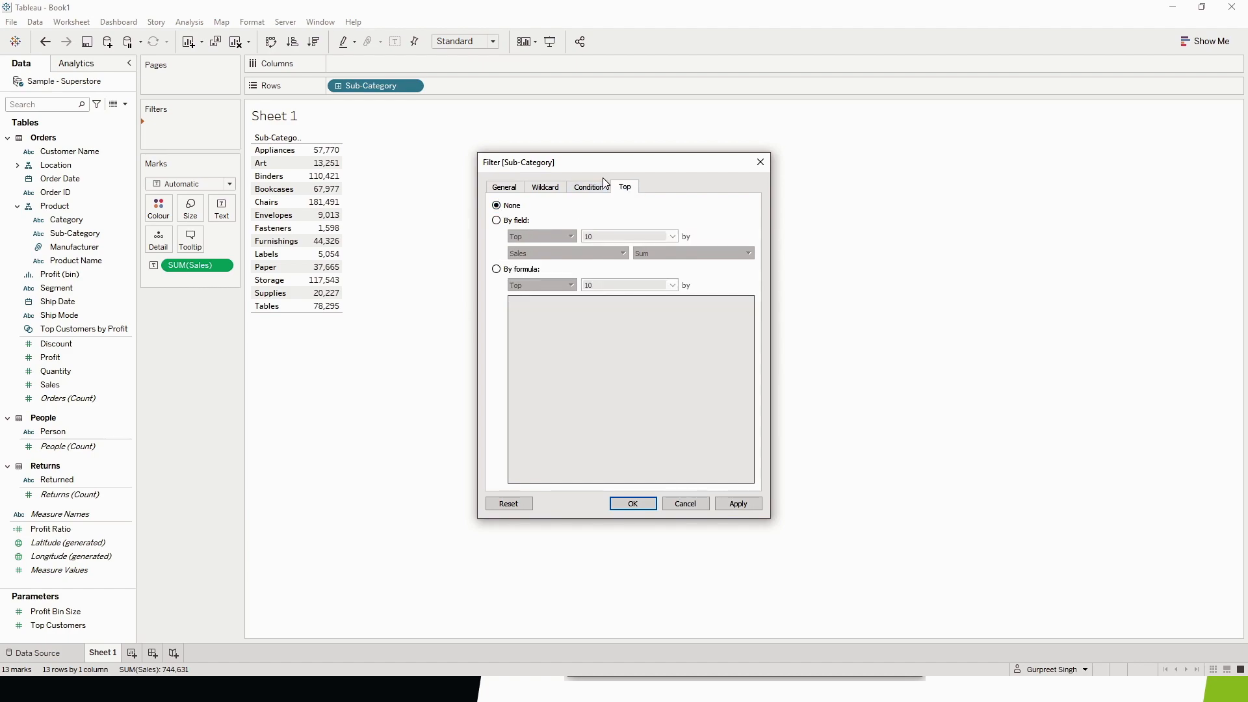
click(496, 220)
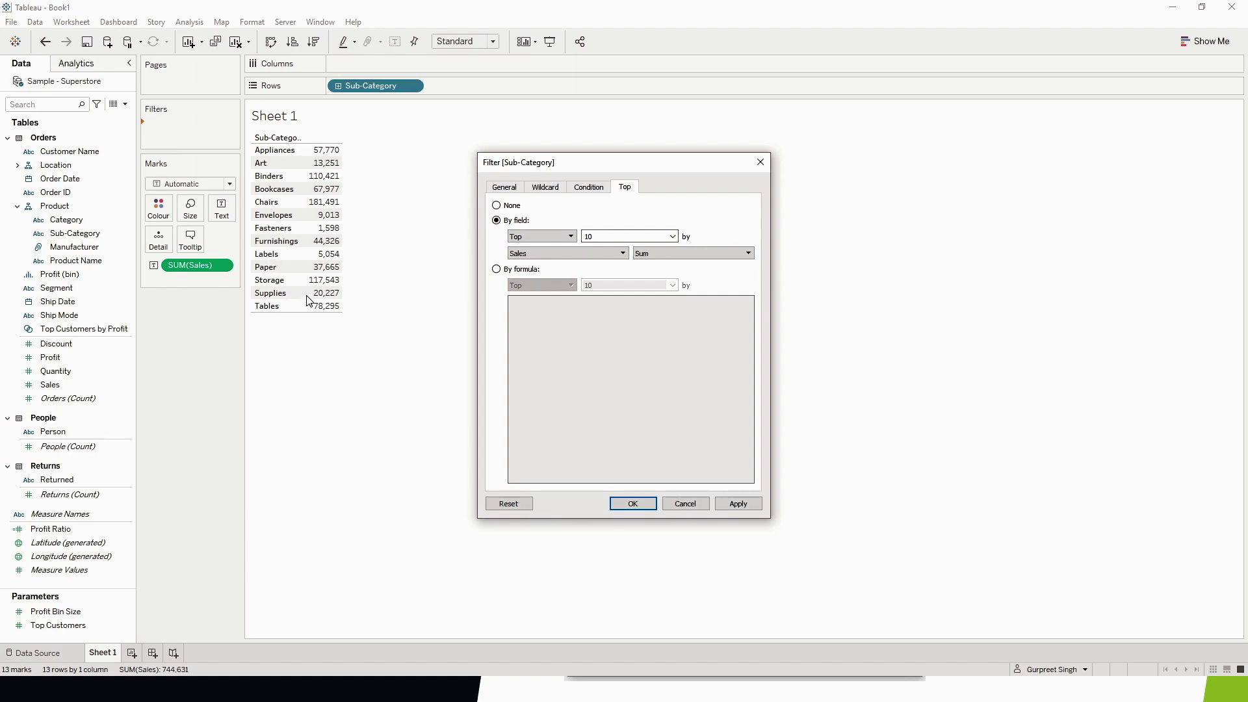
click(503, 187)
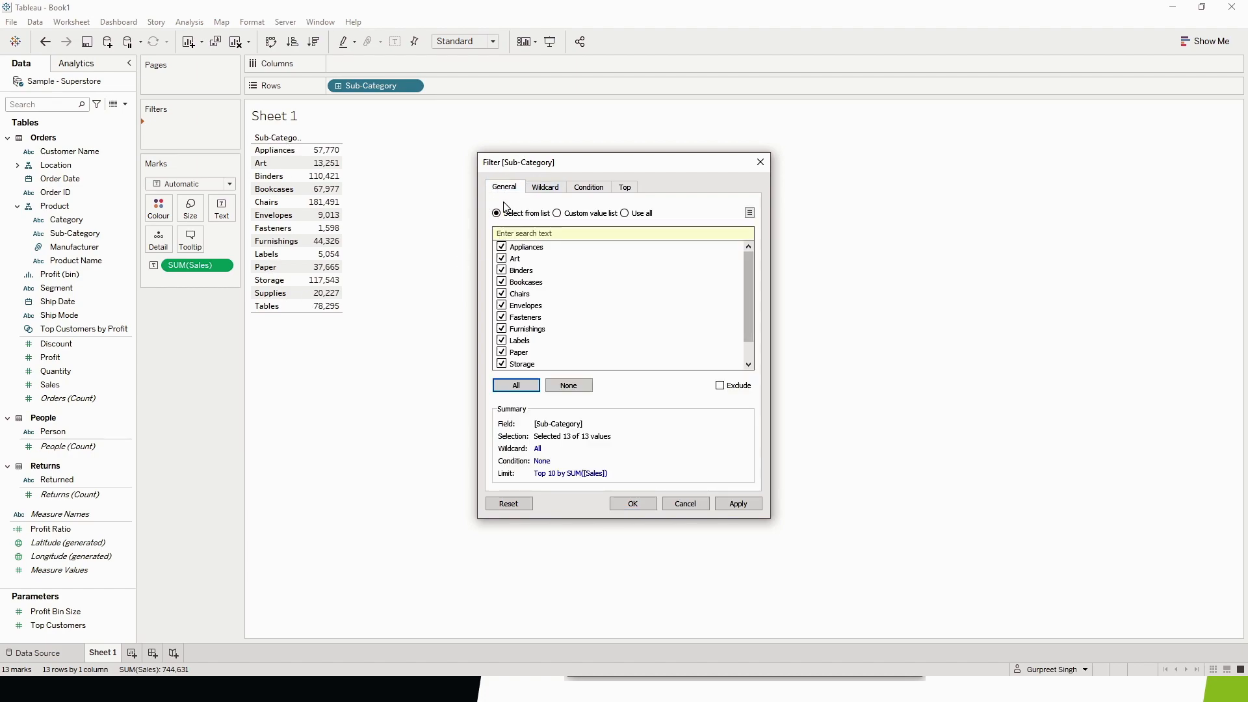
click(624, 188)
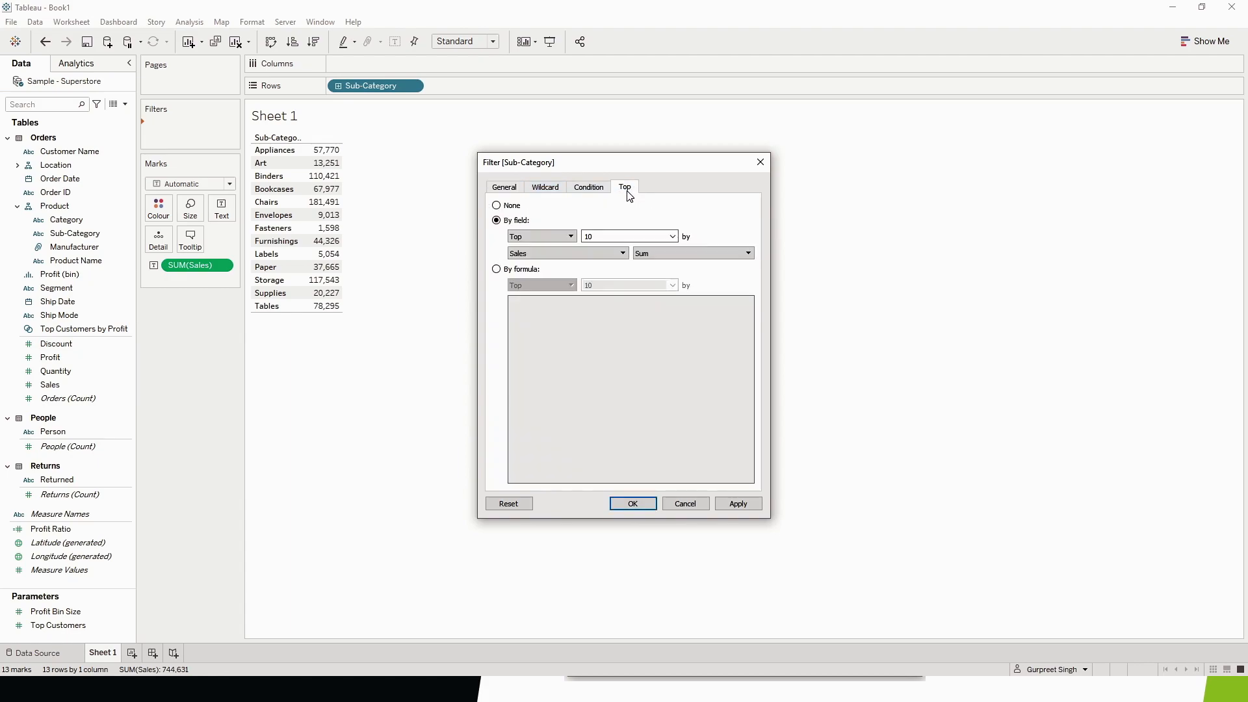
click(508, 203)
- Recheck the condition and wildcard settings and apply the Sub-Category filter with all values selected
click(590, 190)
click(554, 191)
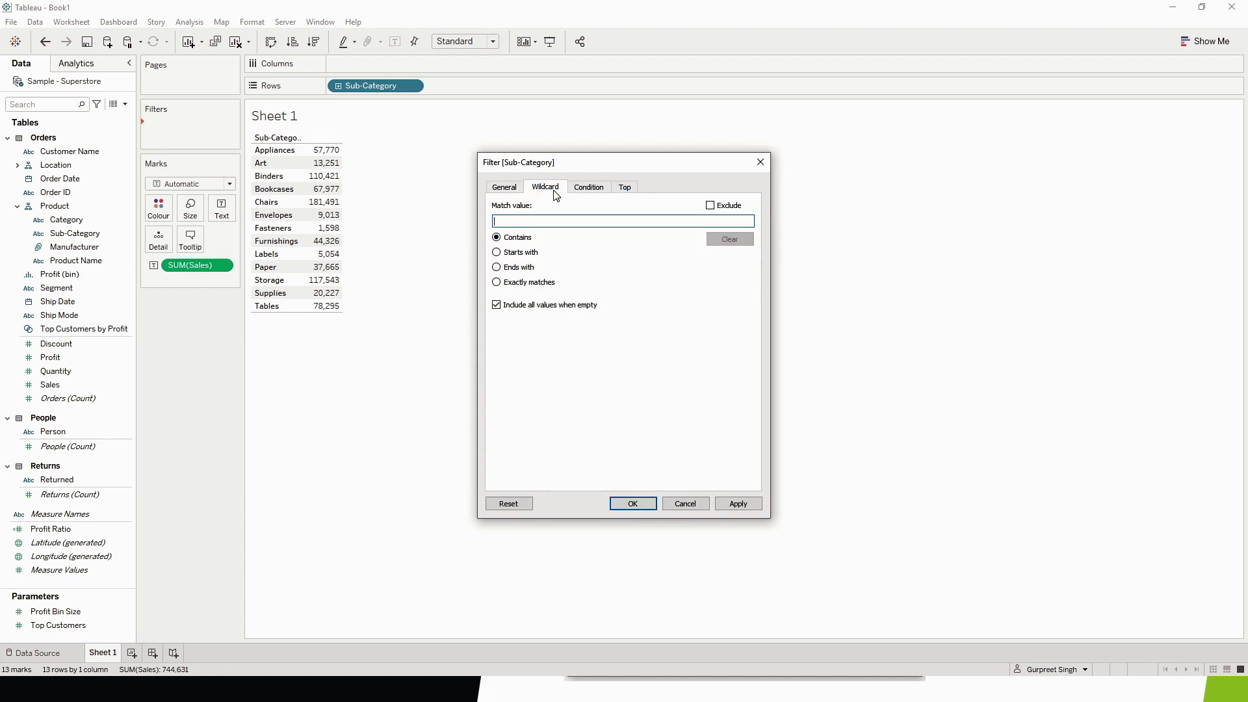
click(579, 189)
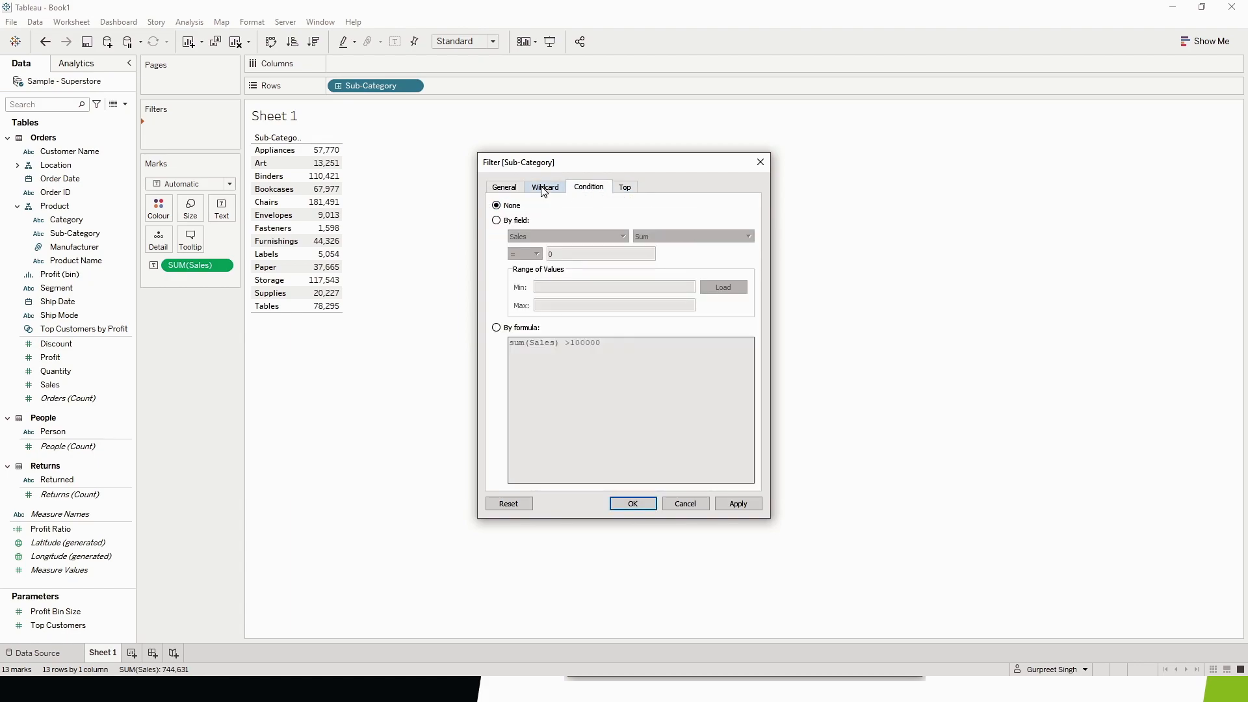
click(498, 188)
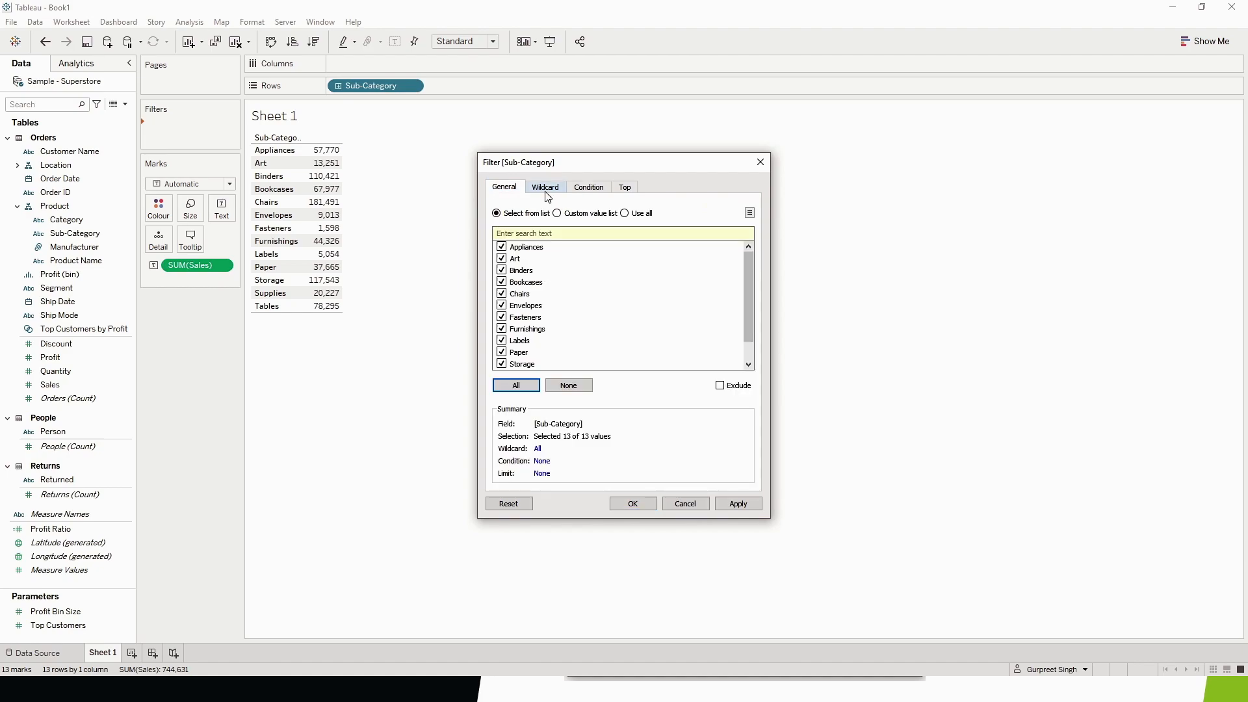
click(633, 504)
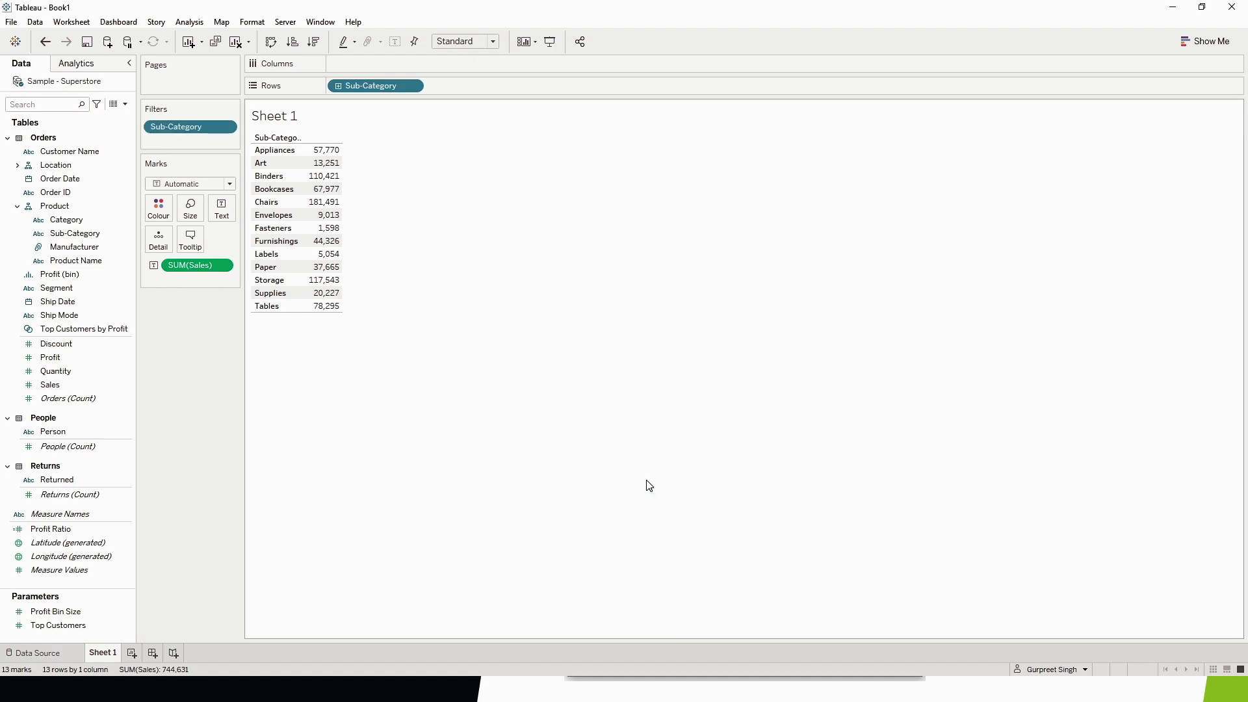
- Show the Sub-Category filter as an interactive card beside the view
click(227, 127)
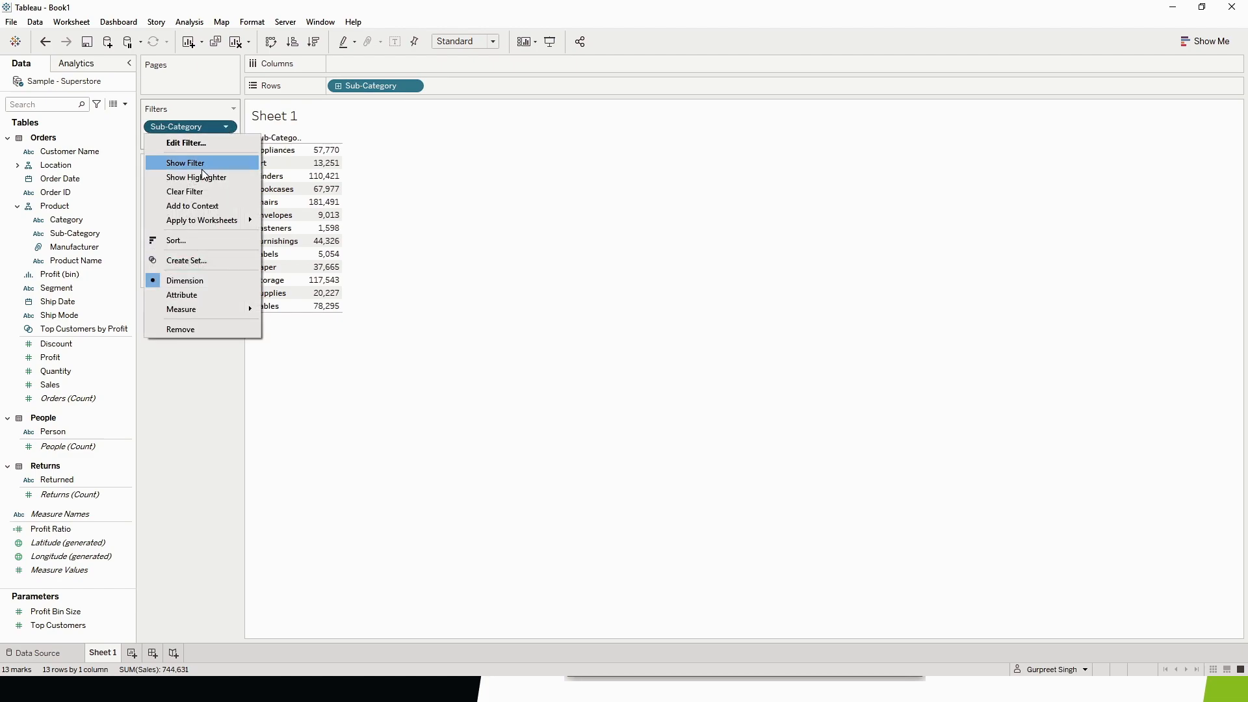
click(202, 168)
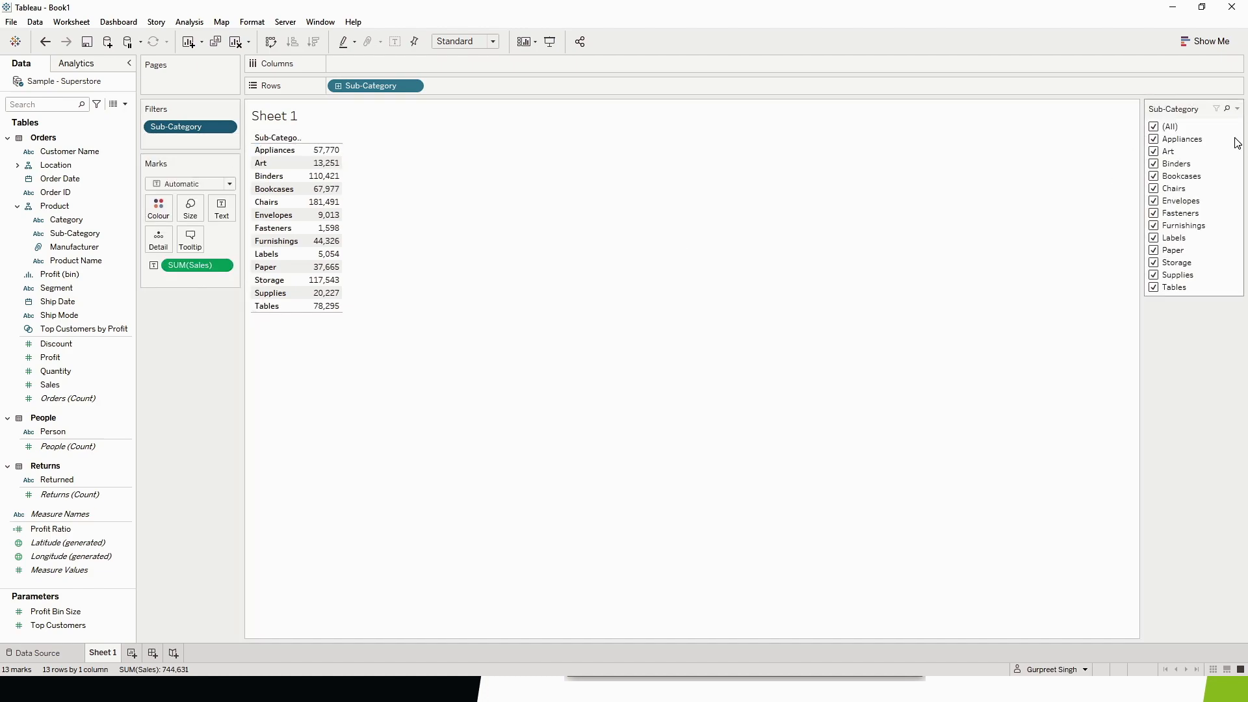
- Try excluding Art, Binders and Bookcases with the Sub-Category filter card, and restore all values
click(1154, 151)
click(1154, 164)
click(1155, 176)
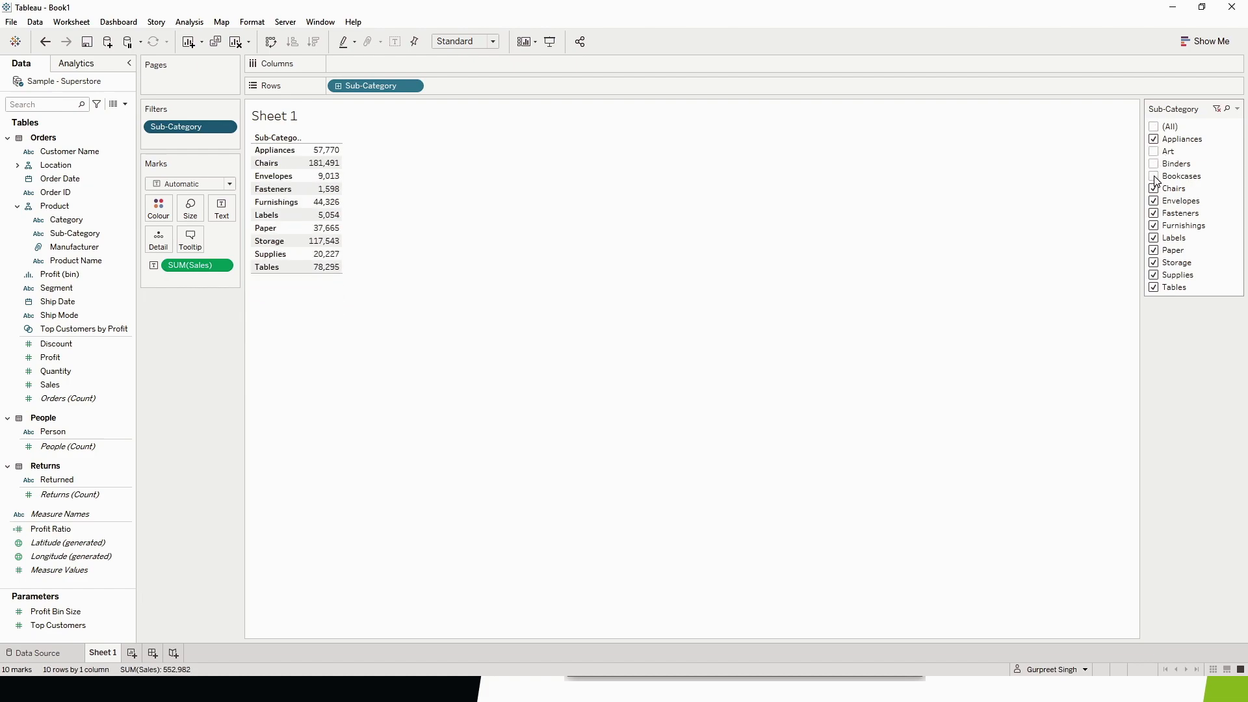
click(1154, 176)
click(1154, 164)
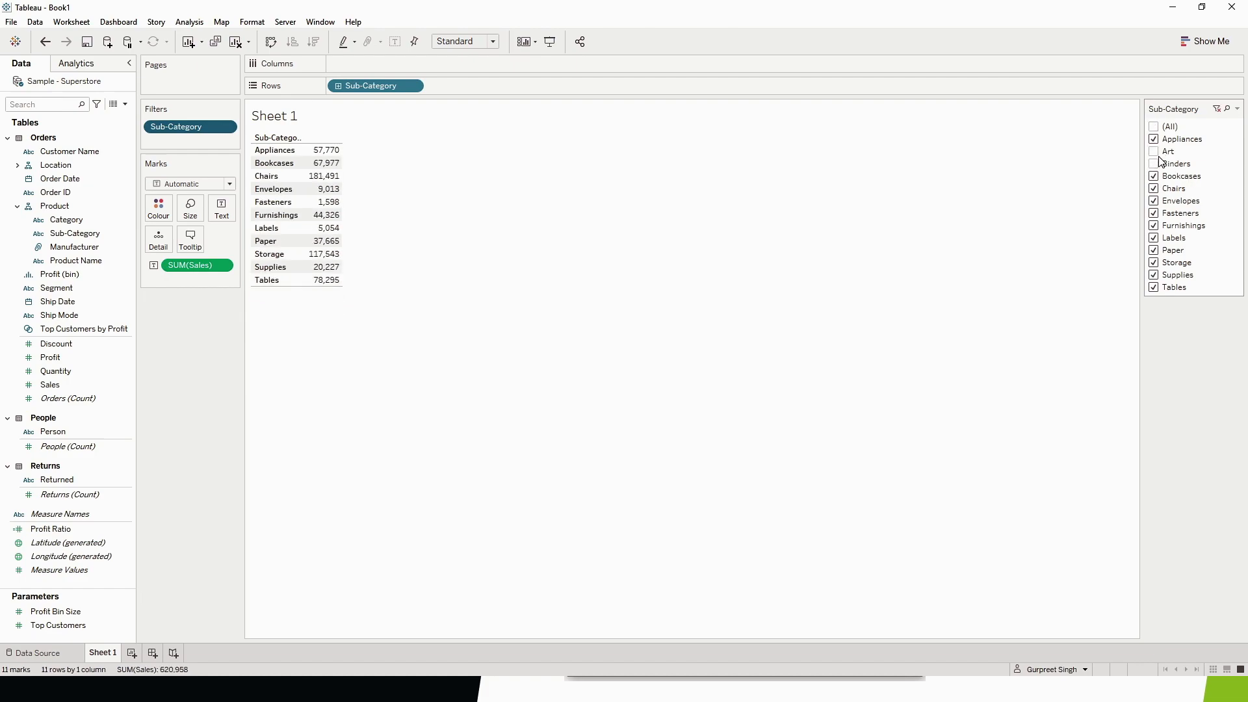
click(1154, 127)
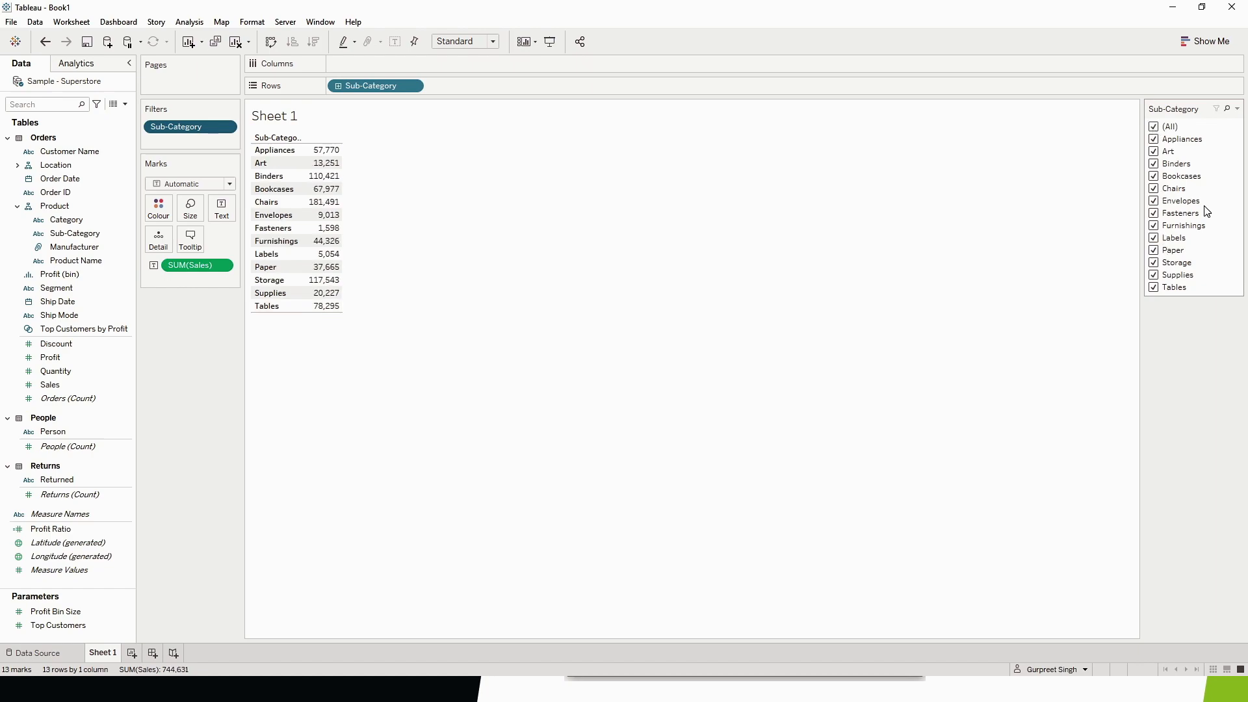
- Change the Sub-Category filter card's display to Single Value (list)
click(1239, 110)
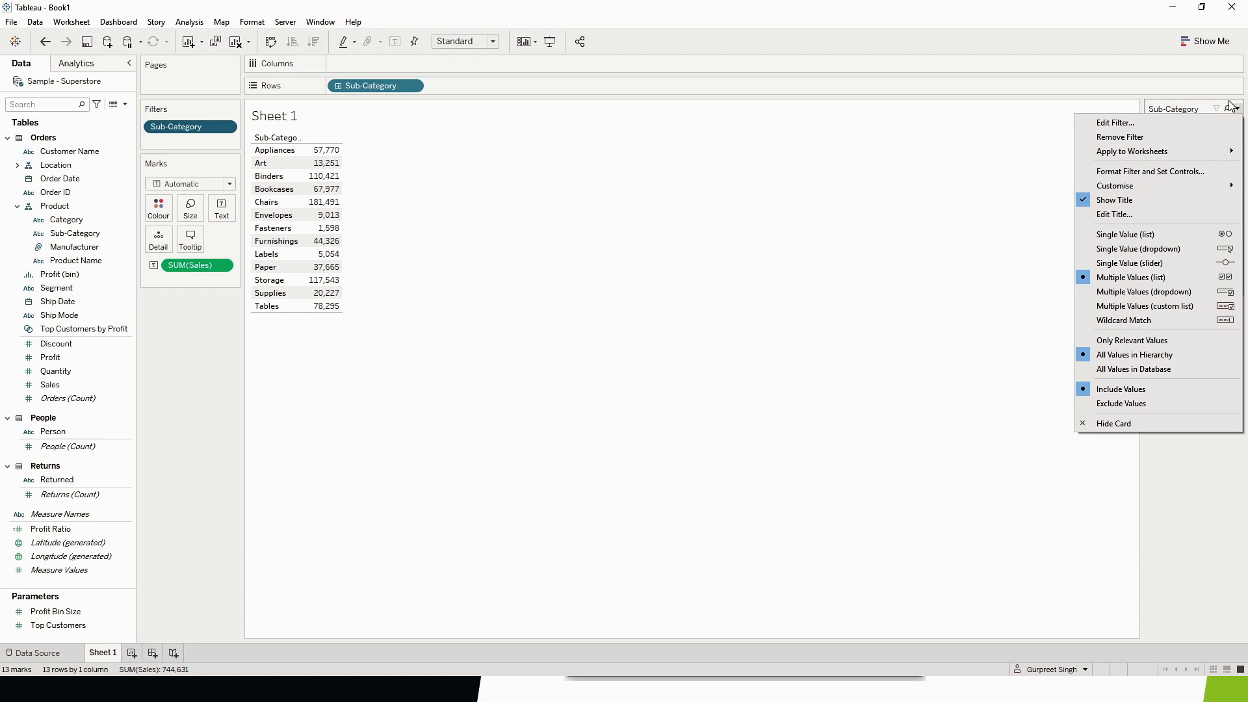
click(1139, 239)
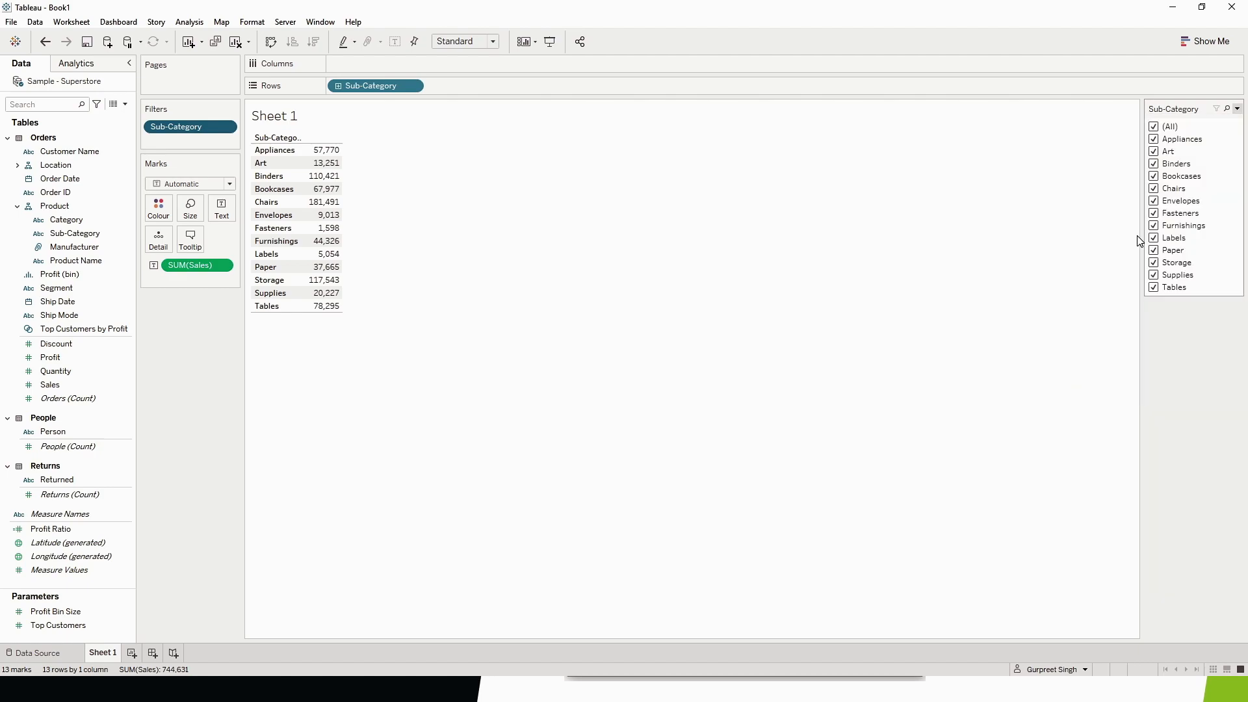
- Try Art, Binders and Chairs one at a time with the Sub-Category filter card, and restore all values
click(1160, 153)
click(1159, 165)
click(1156, 190)
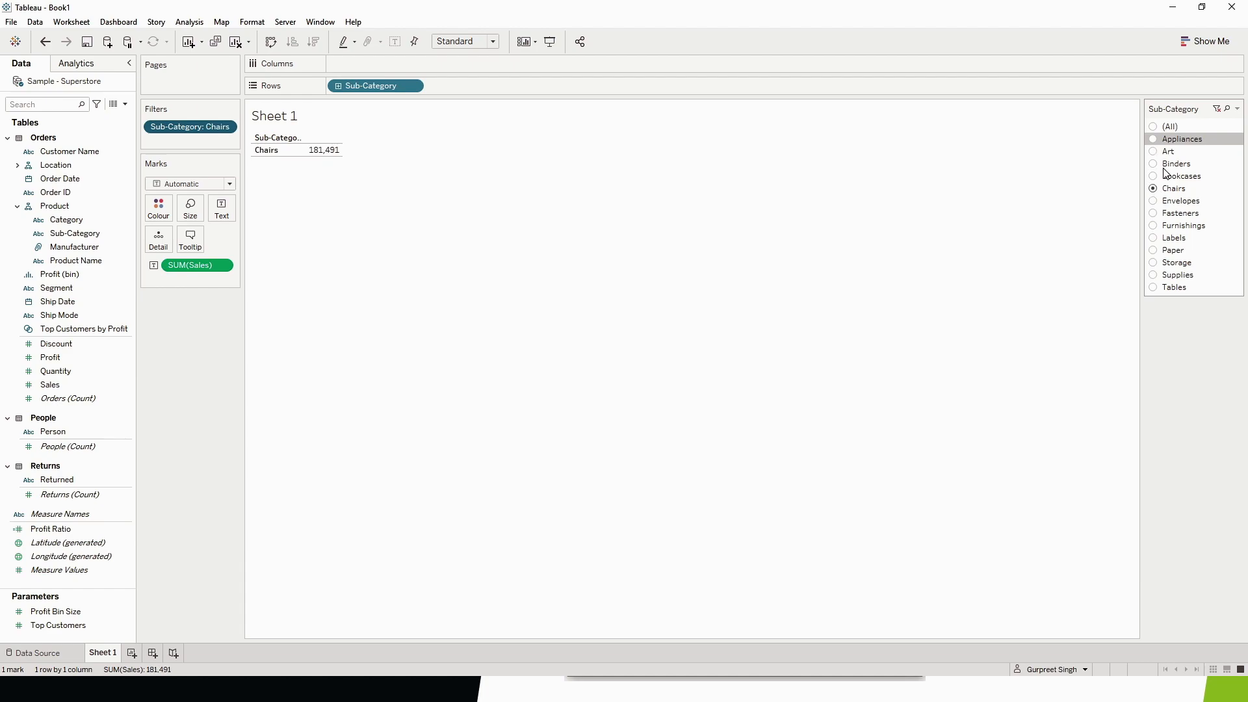
click(1157, 128)
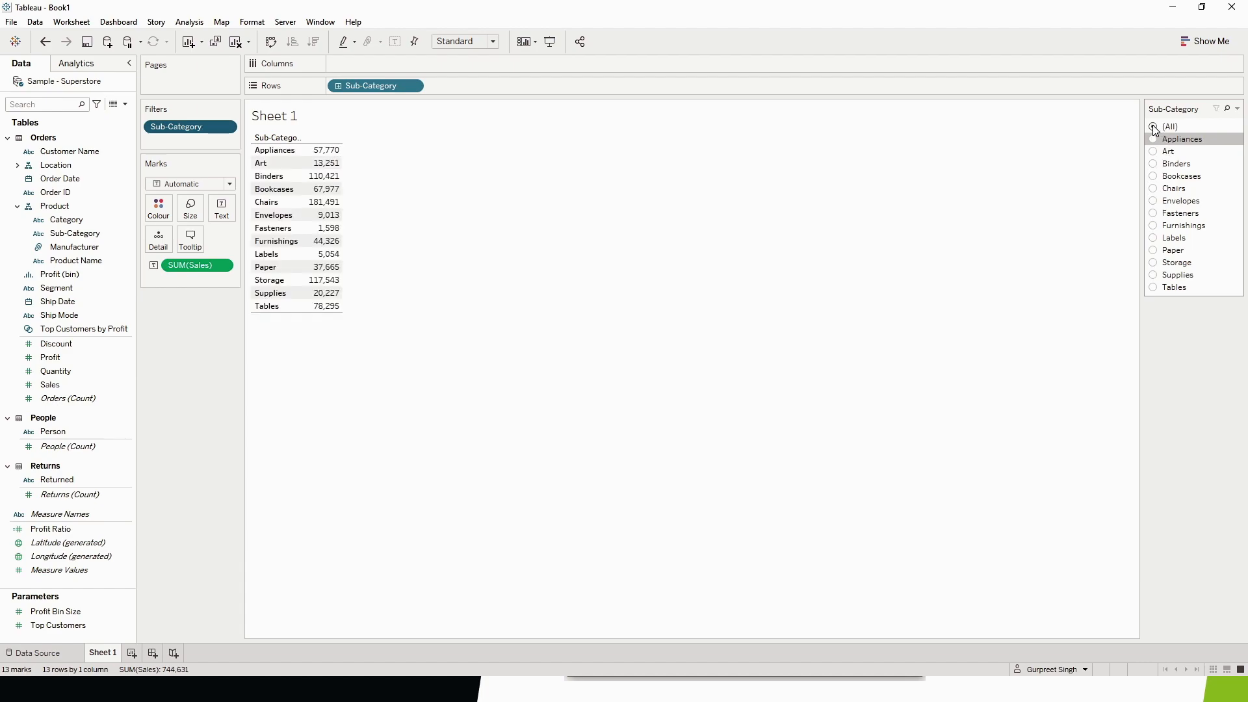
- Try the Single Value (dropdown) display on the Sub-Category filter card, keeping all values selected
click(1238, 109)
click(1134, 250)
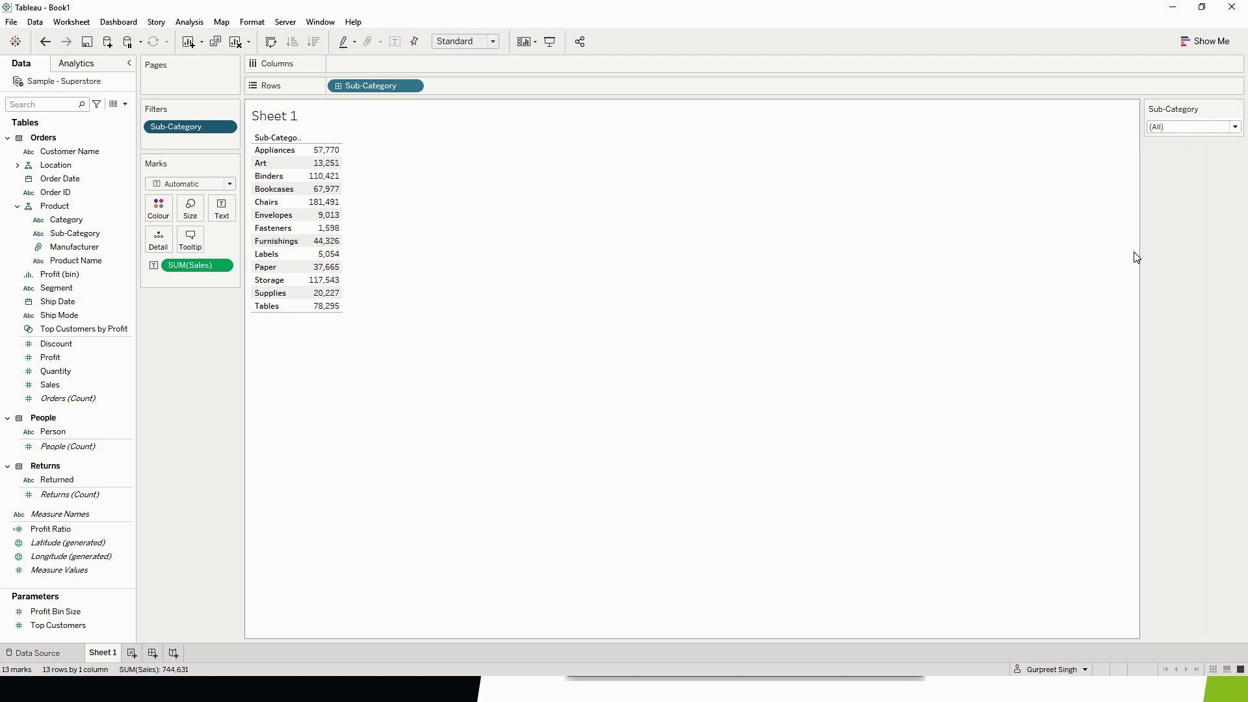
click(1216, 127)
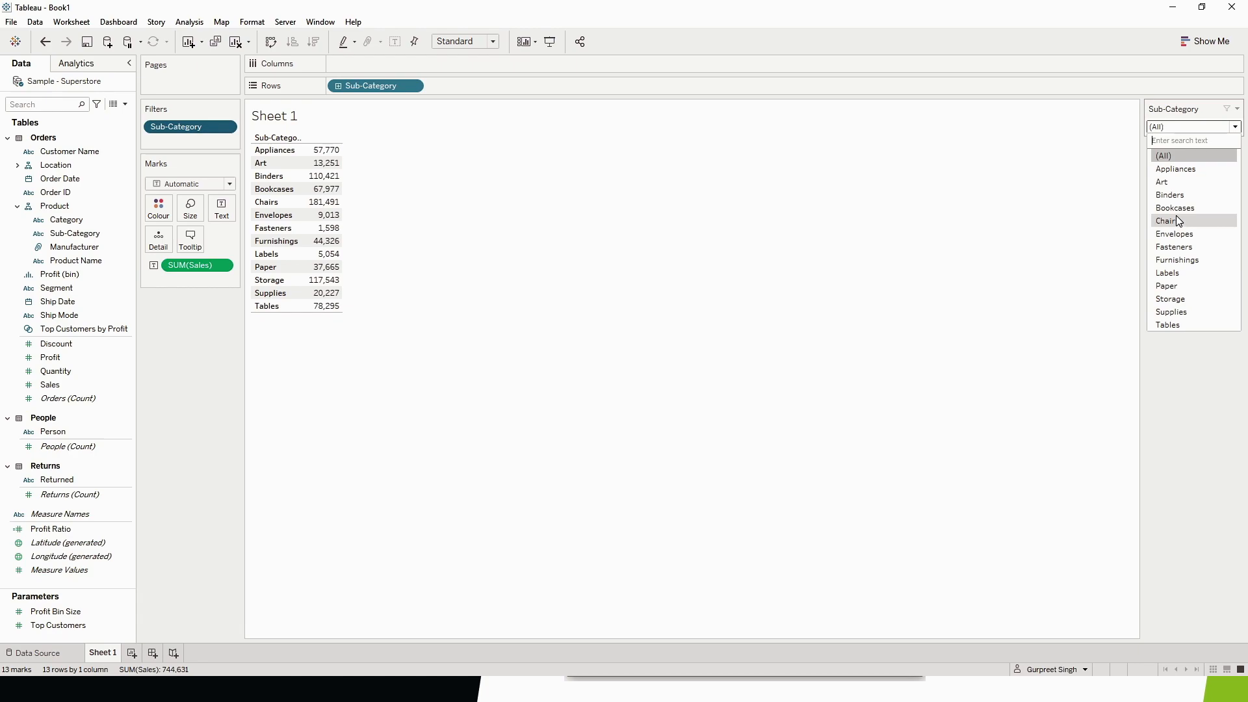
click(1172, 158)
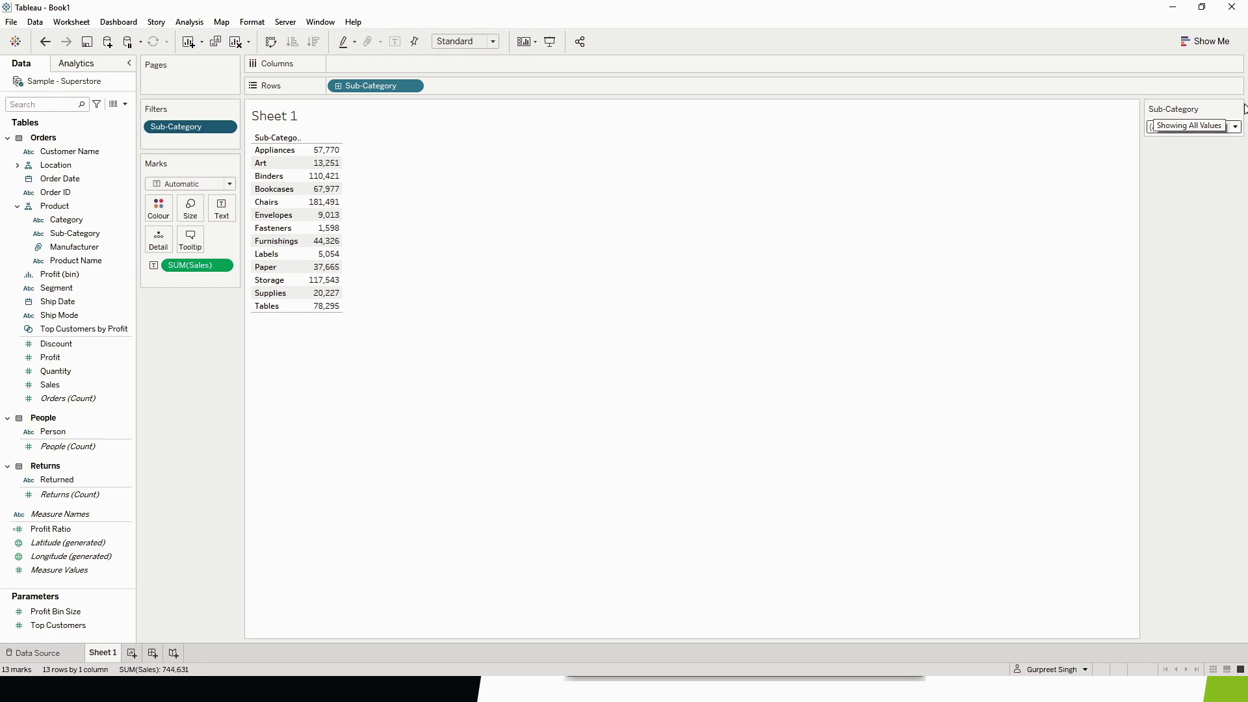
- Try the Single Value (slider) display on the Sub-Category filter card, advancing from Appliances to Bookcases
click(1237, 110)
click(1141, 260)
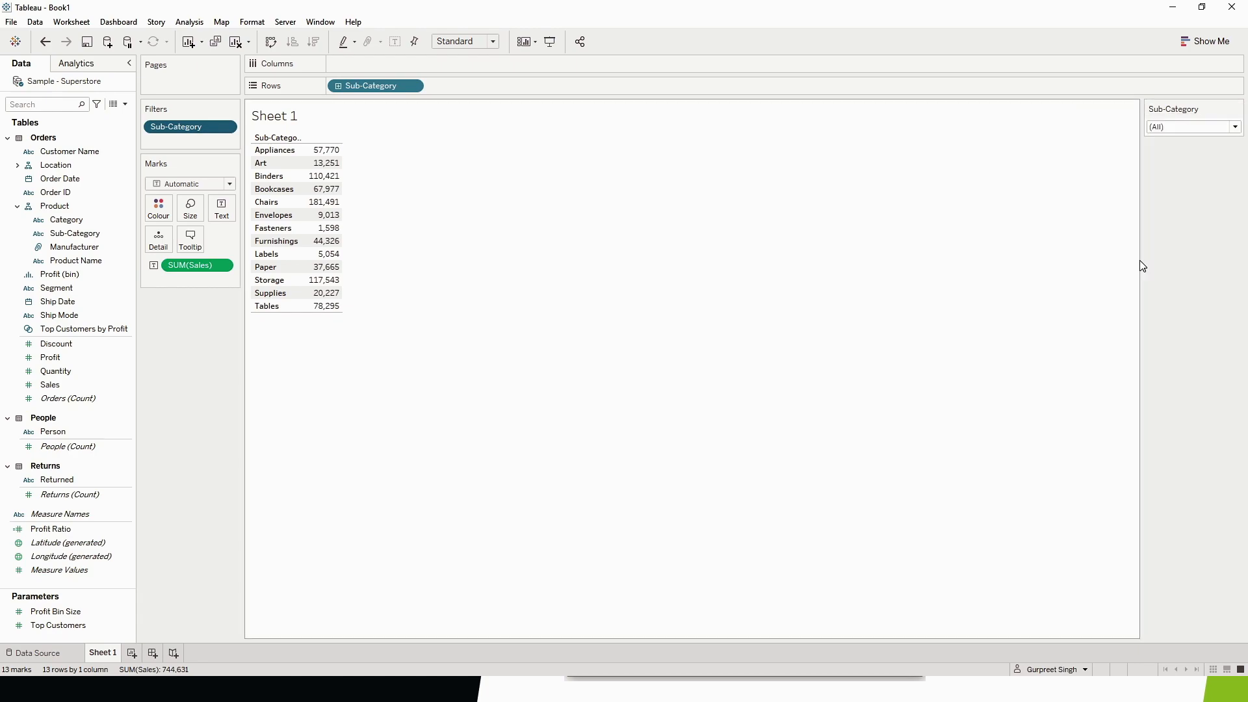
click(1236, 141)
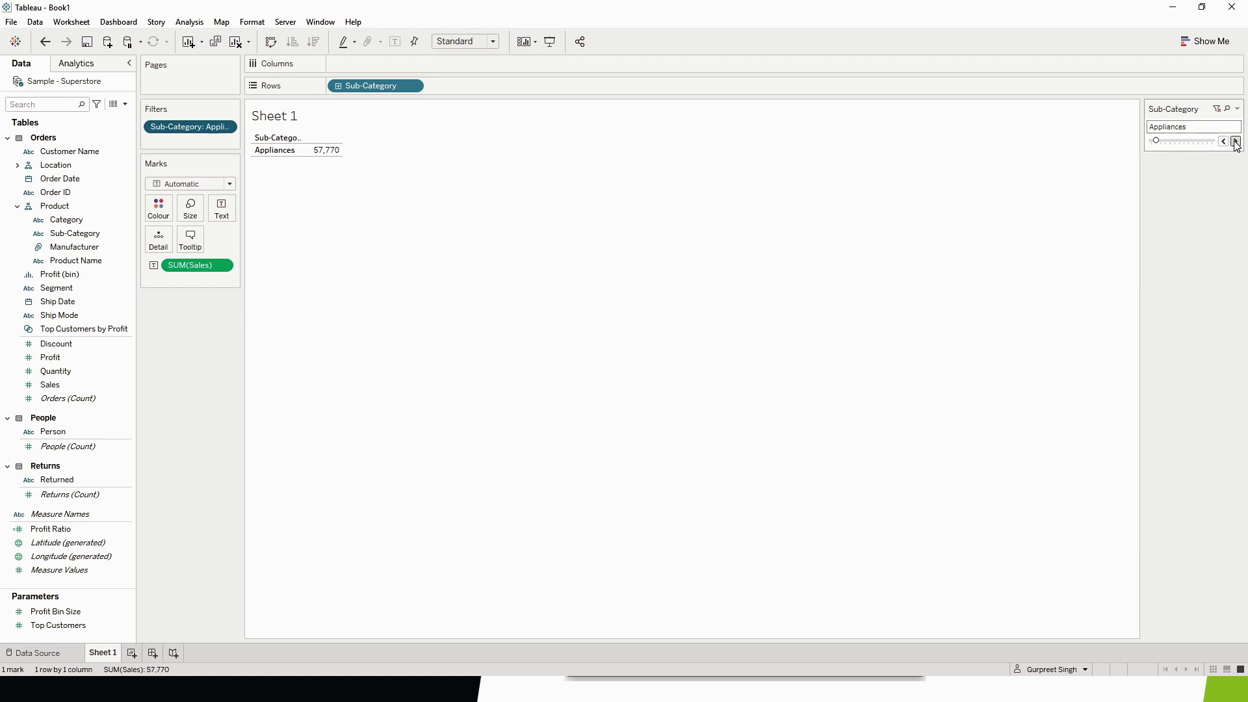
click(1236, 142)
click(1236, 142)
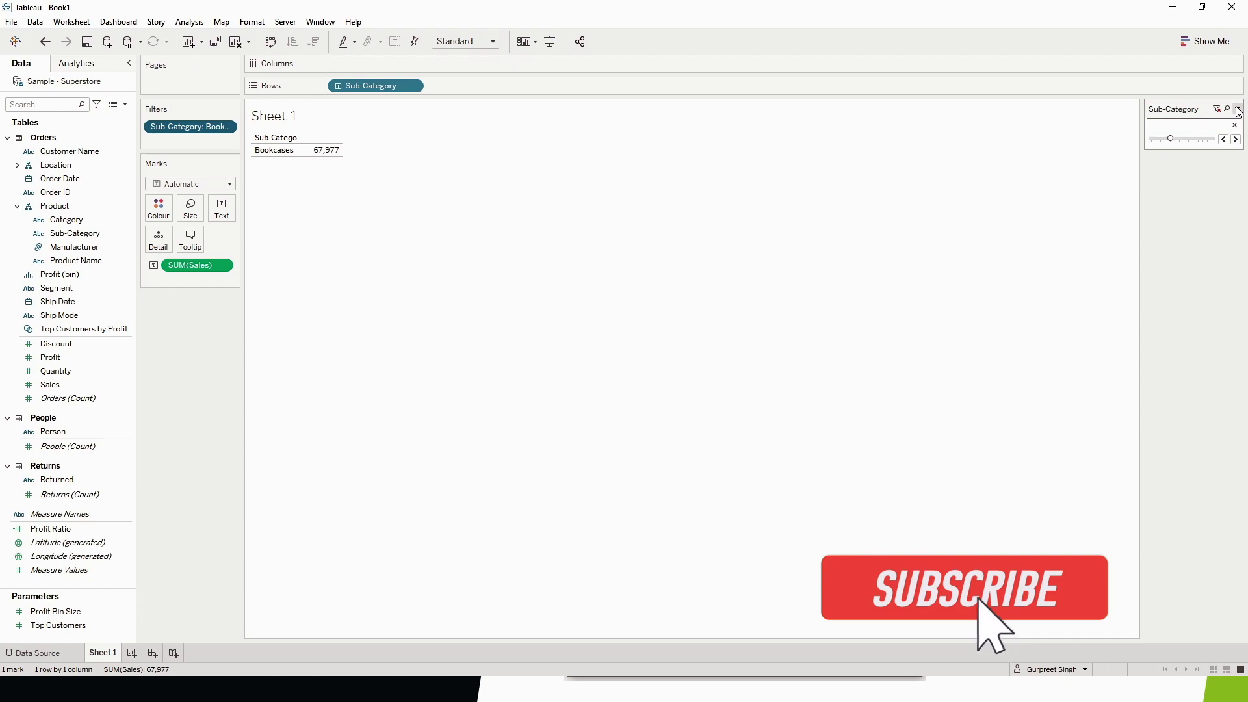
- Try the Multiple Values (list) display for Sub-Category, adding Art, Binders and Chairs to Bookcases, and restore all values
click(1237, 109)
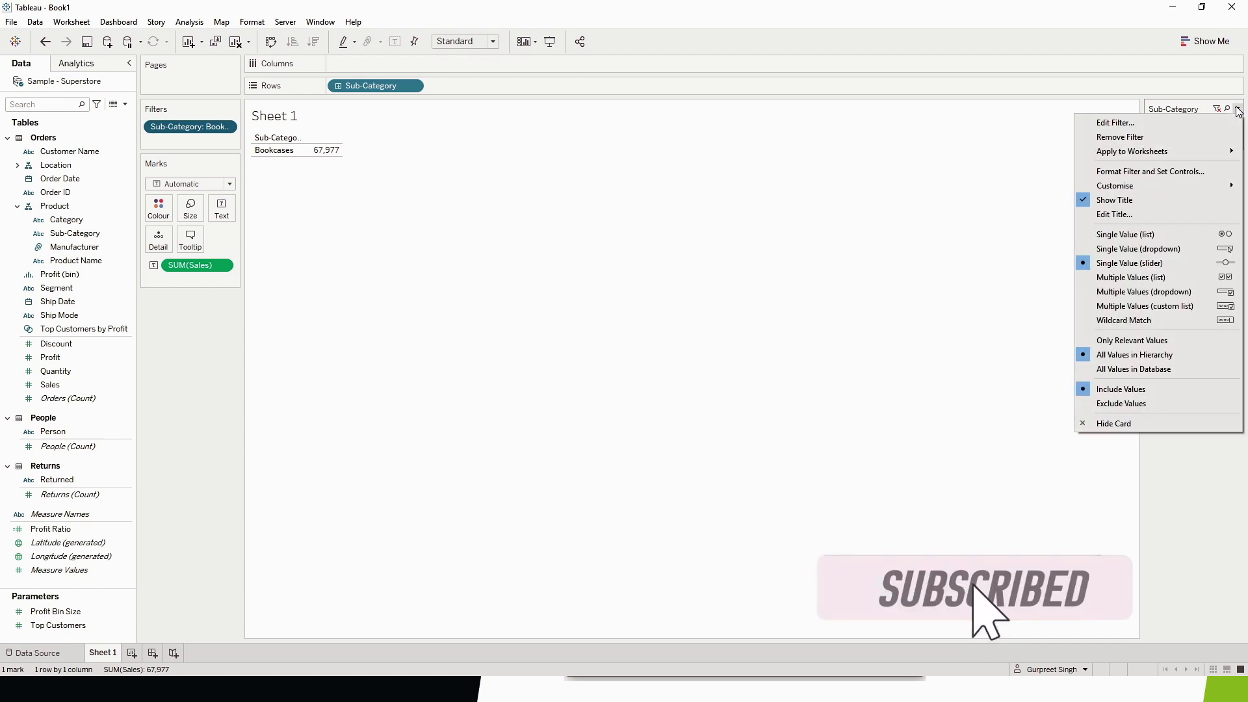
click(1135, 278)
click(1162, 151)
click(1162, 163)
click(1161, 188)
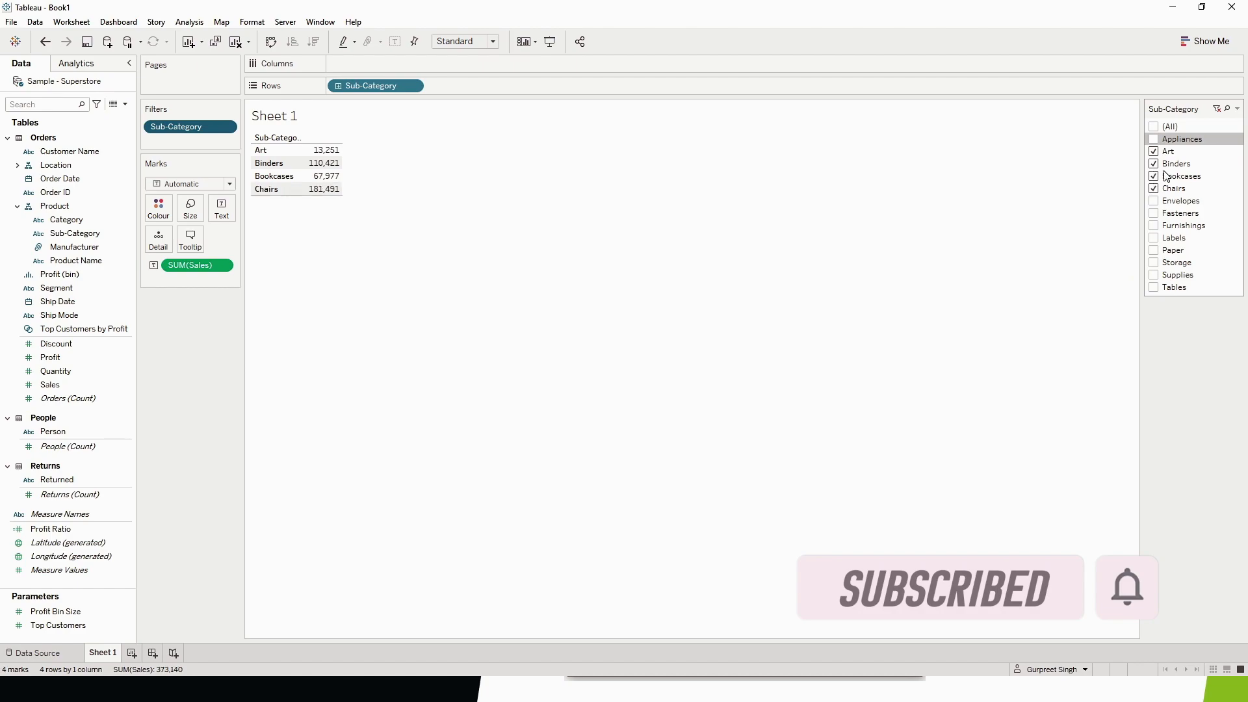
click(1161, 126)
- Try the Multiple Values (dropdown) display on the Sub-Category filter card and view its list of values
click(1238, 108)
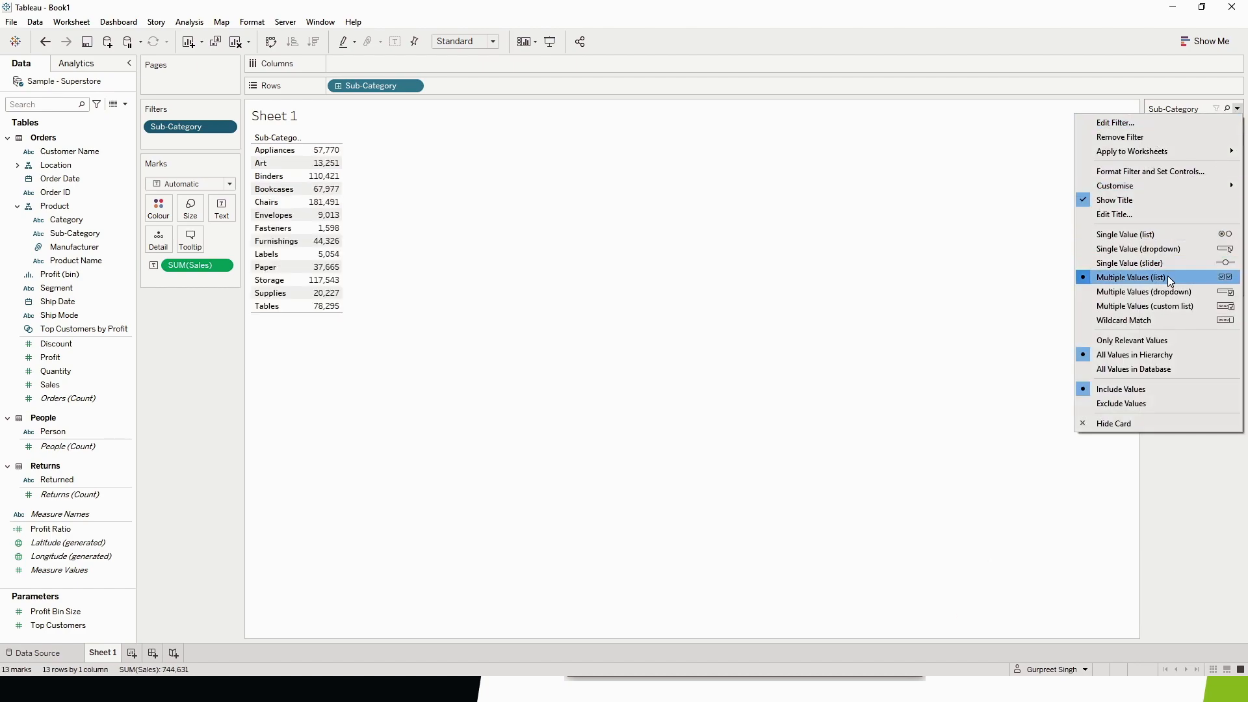
click(1174, 292)
click(1200, 126)
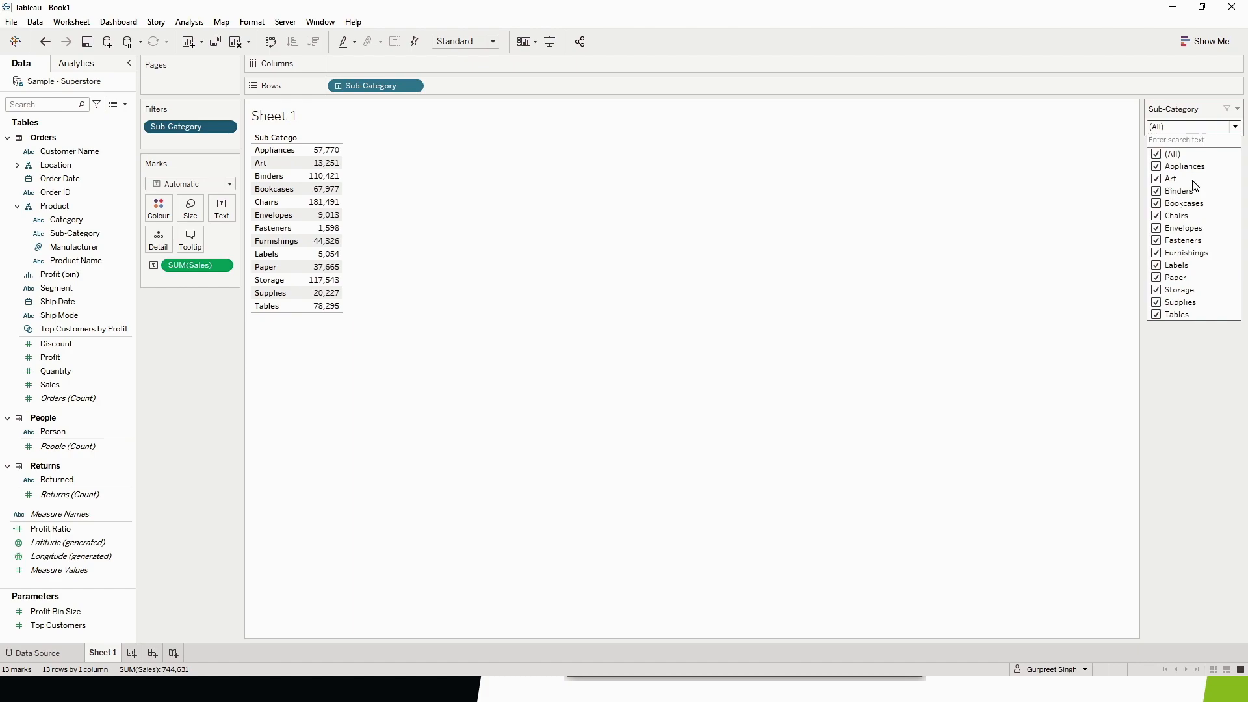
click(1175, 428)
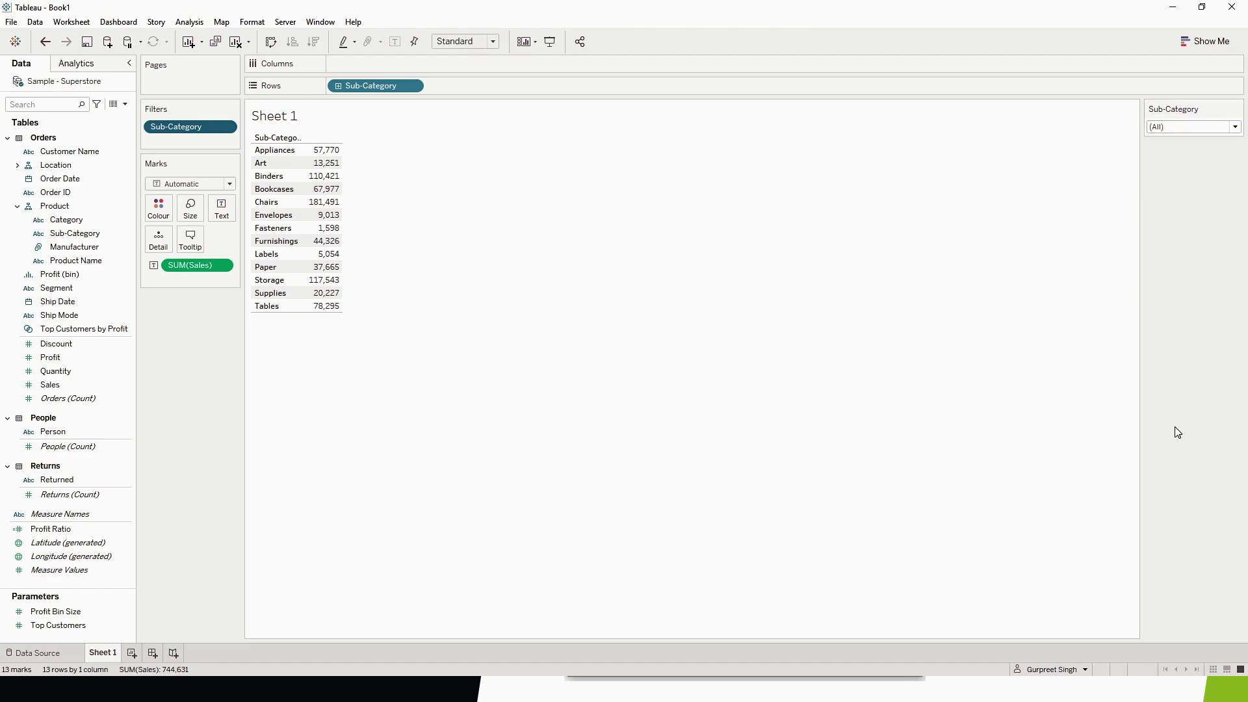
- Try the Multiple Values (custom list) display on the Sub-Category filter card, adding Art and Appliances to the list
click(1237, 108)
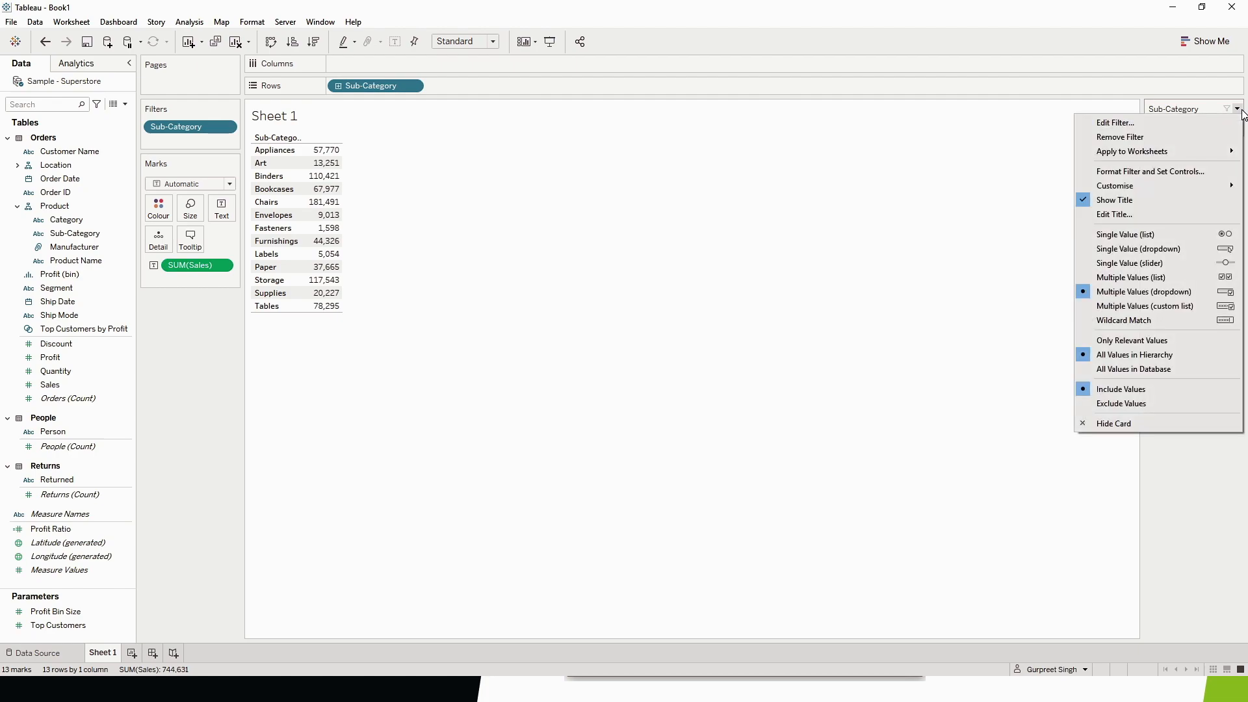
click(1156, 305)
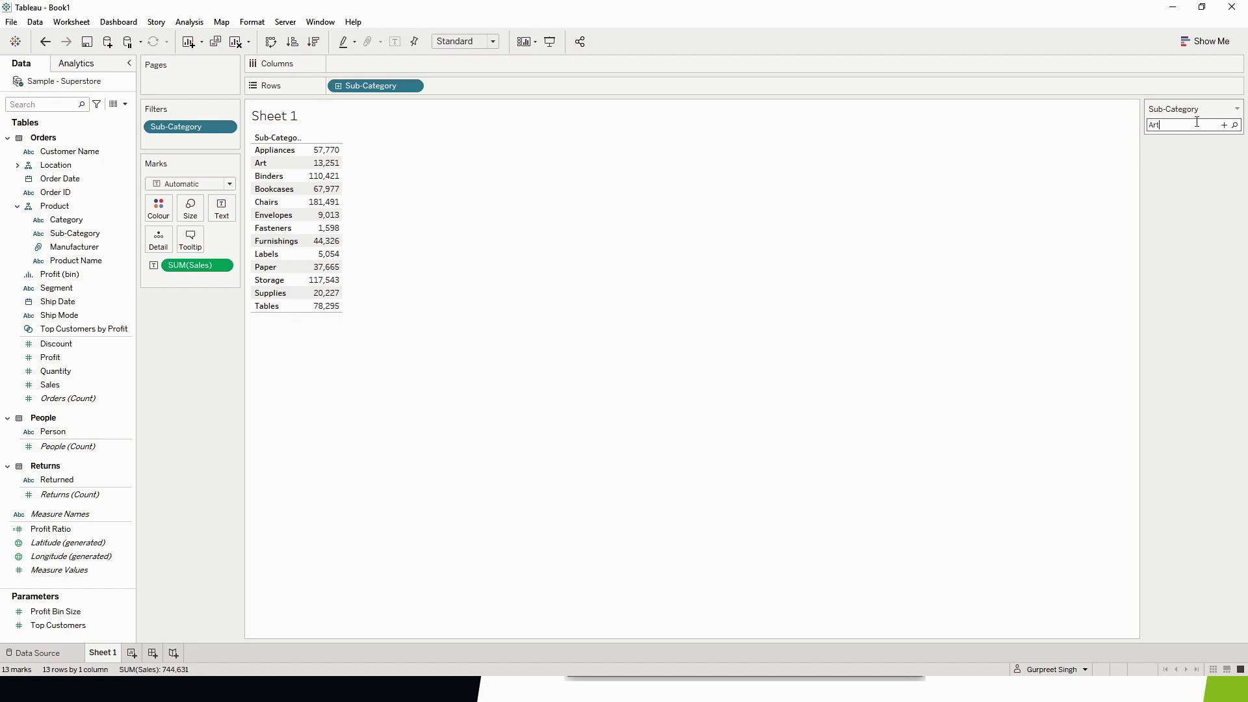
click(1224, 124)
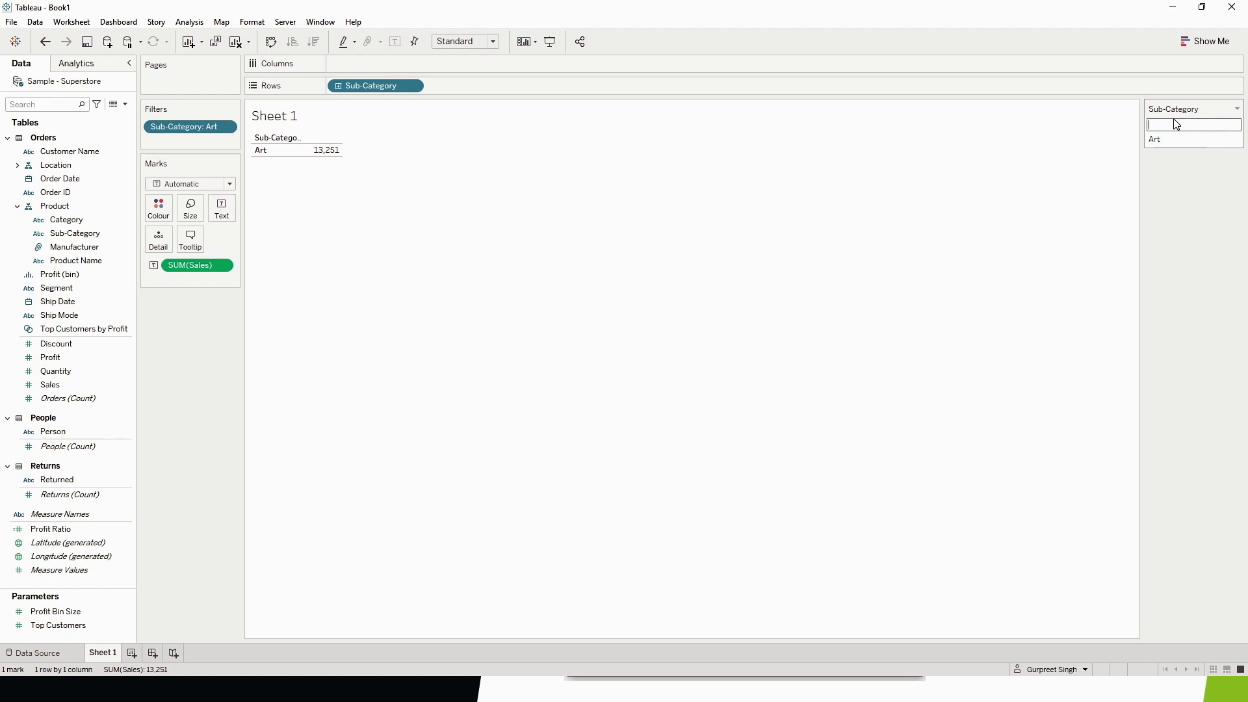
text(Appliances)
click(1224, 125)
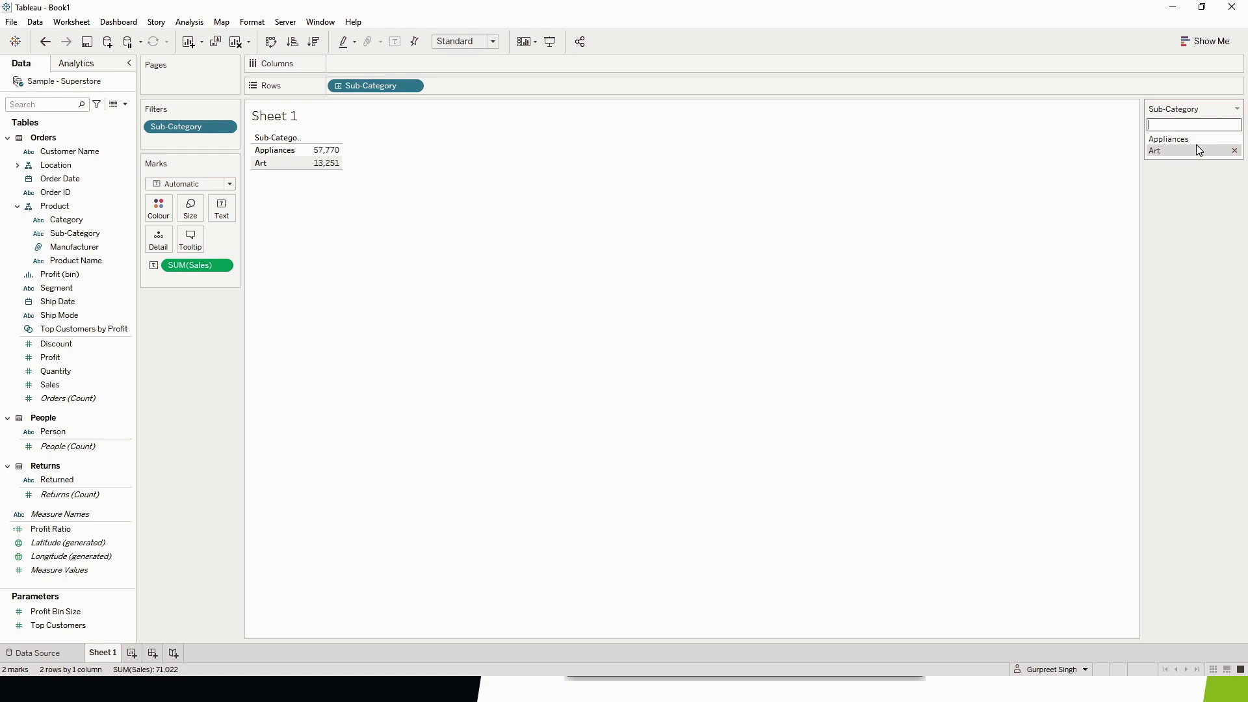
- Try the Wildcard Match display on the Sub-Category filter card with the text "ar", and clear the text
click(1238, 110)
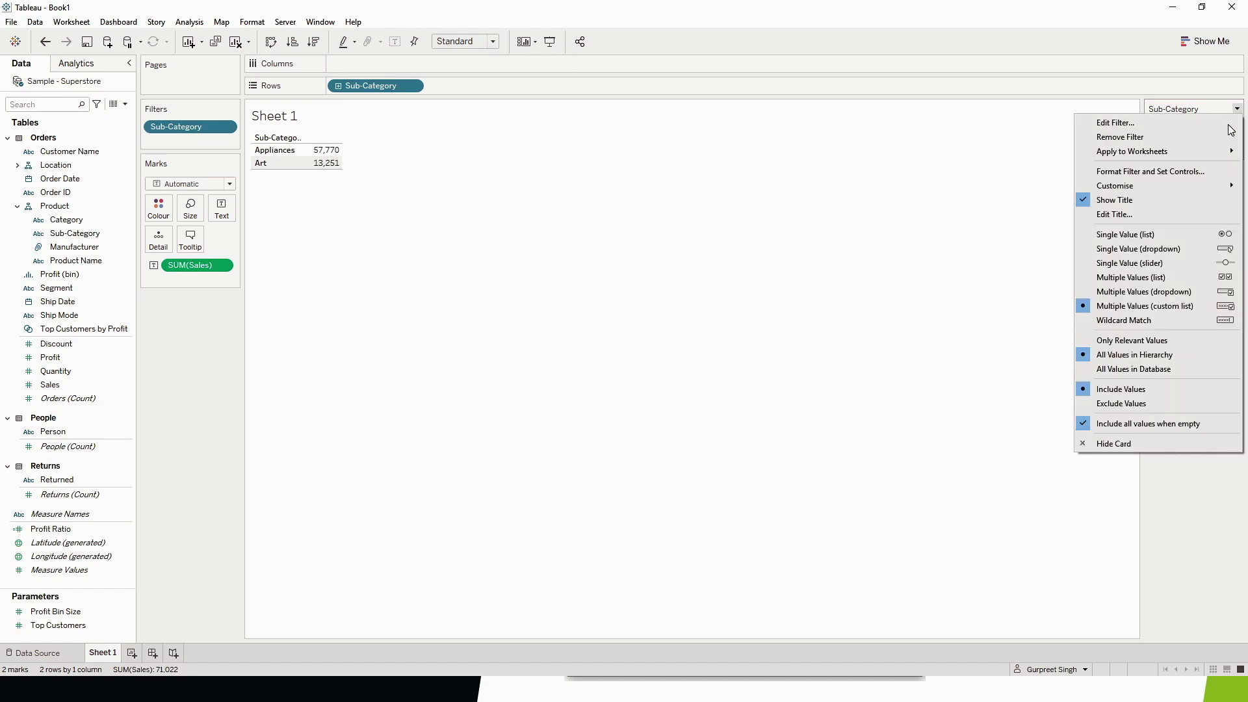
click(1154, 320)
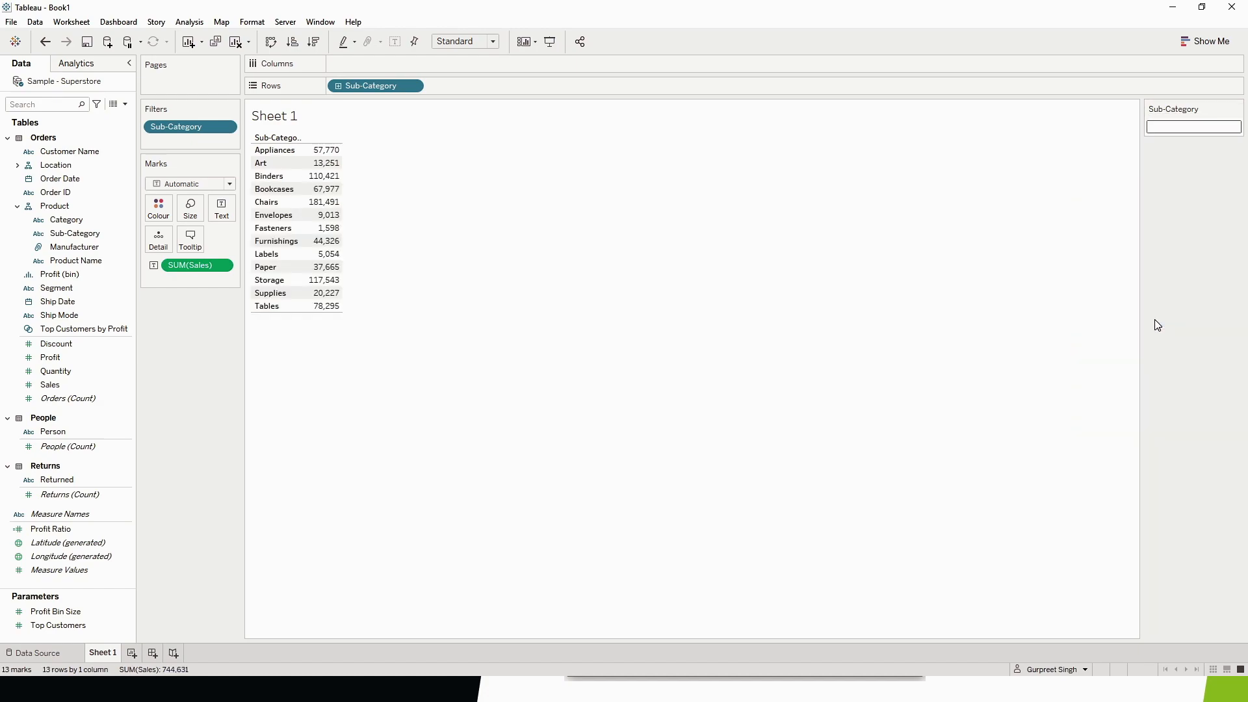
text(ar)
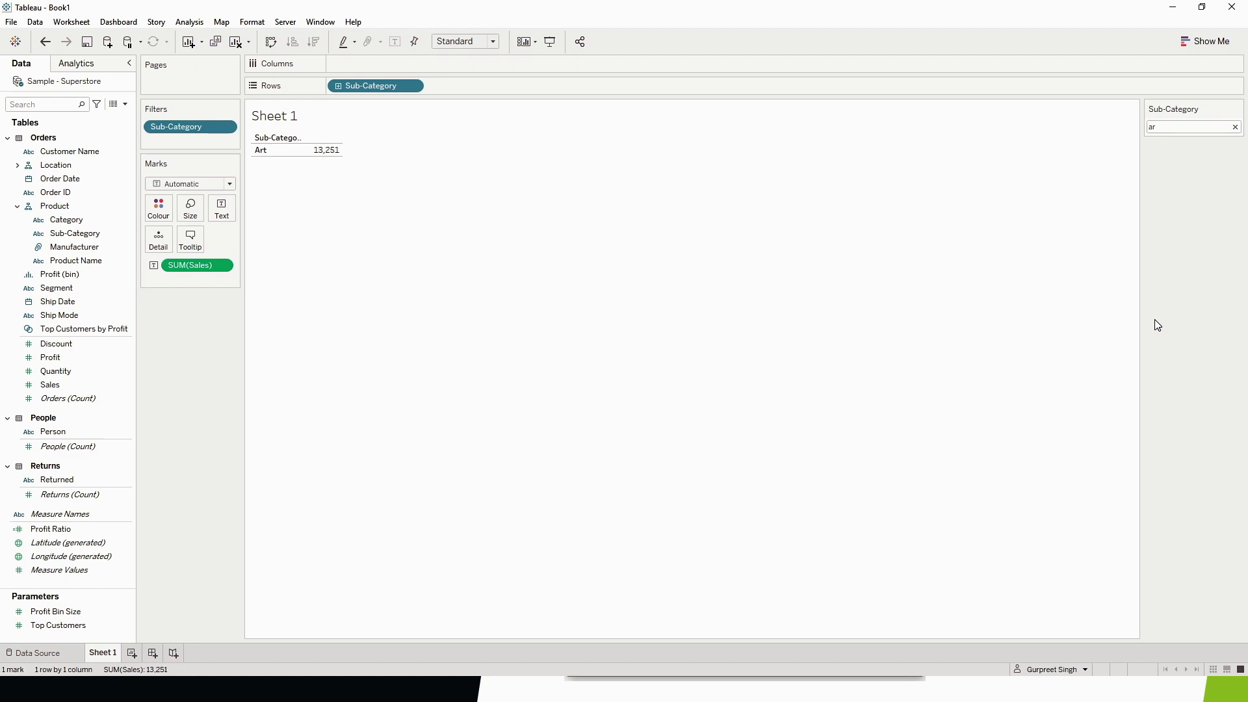
click(1235, 126)
- Examine the filter and set control formatting settings and the remaining options of the Sub-Category filter card
click(1238, 110)
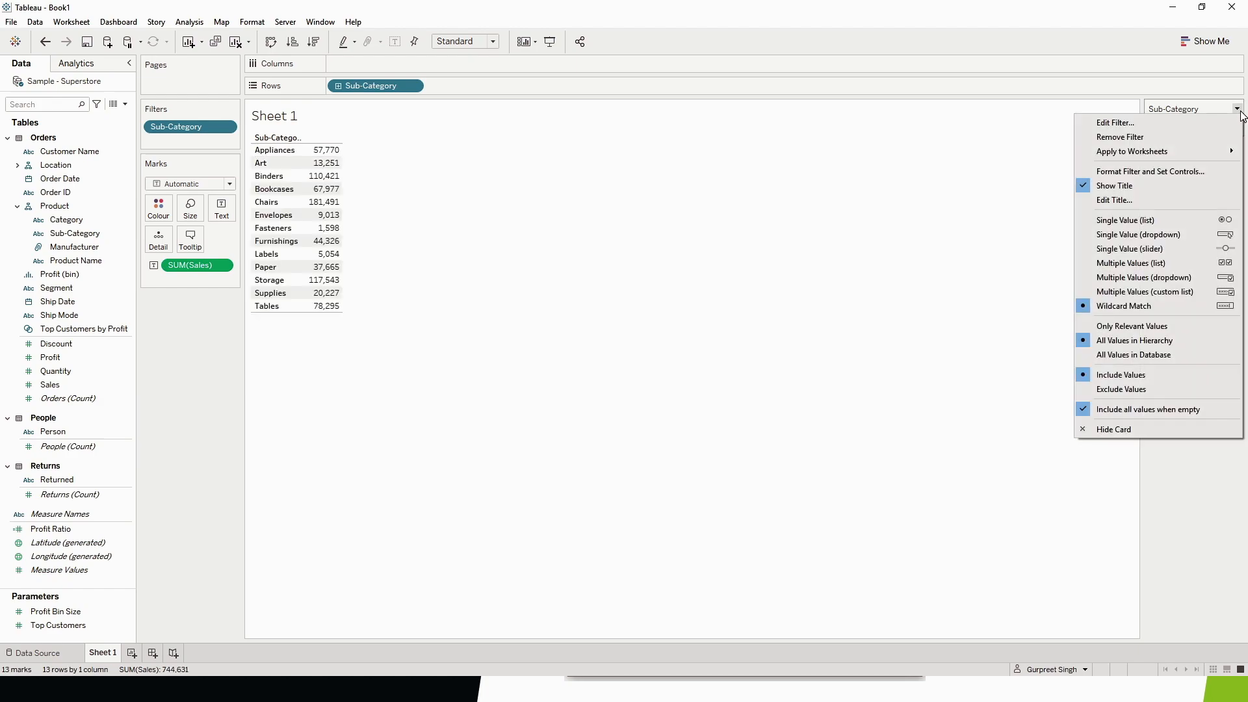
click(1167, 170)
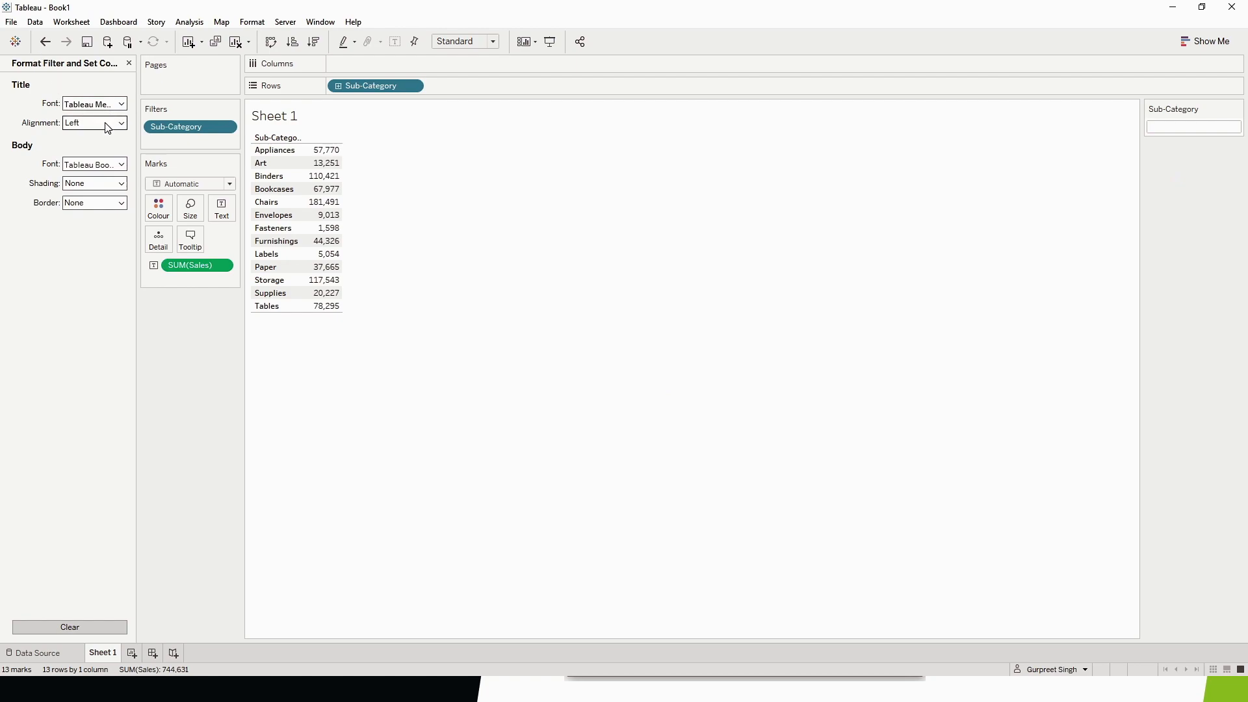
click(1238, 109)
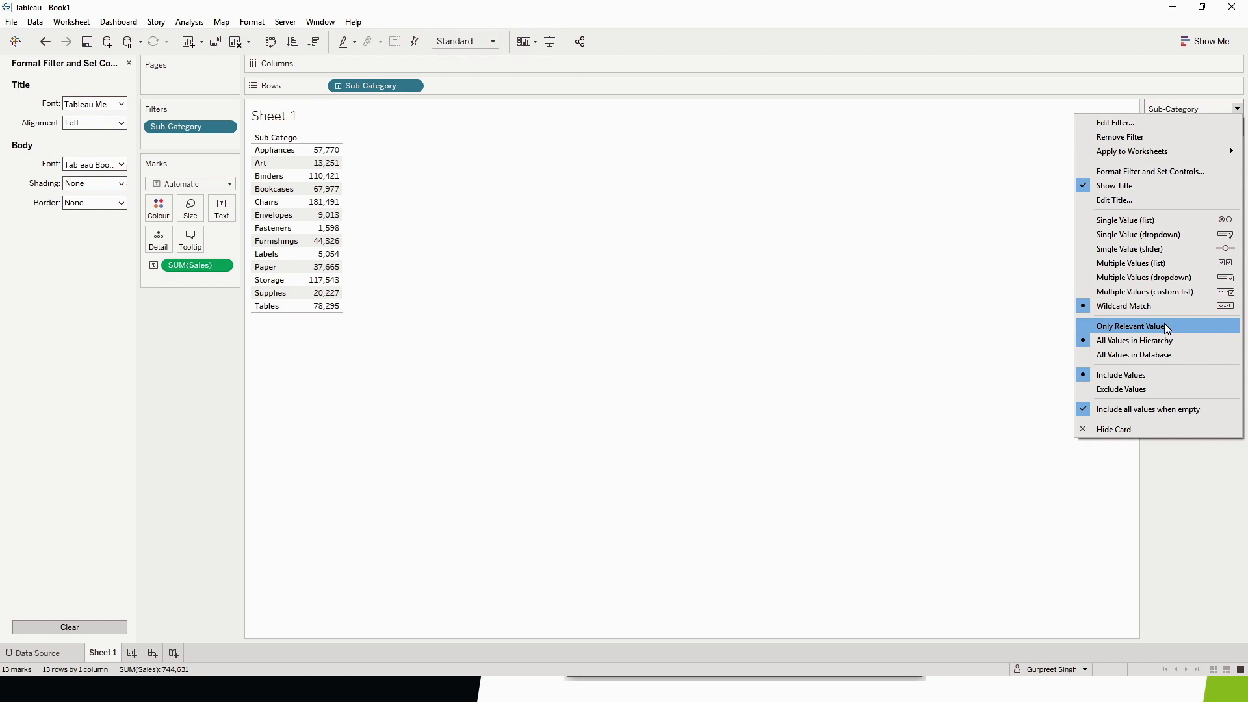
click(598, 348)
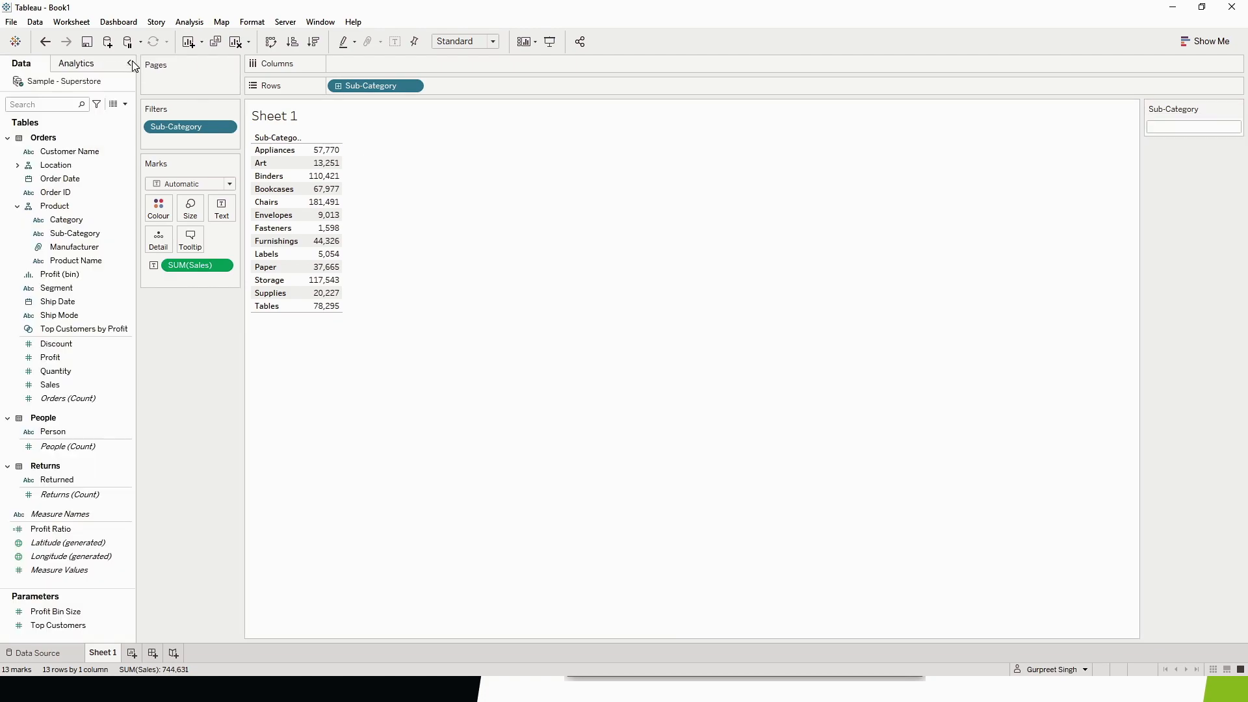
- Add Category to the rows ahead of Sub-Category, and add a Category filter to the sheet
click(65, 221)
drag(65, 223, 329, 86)
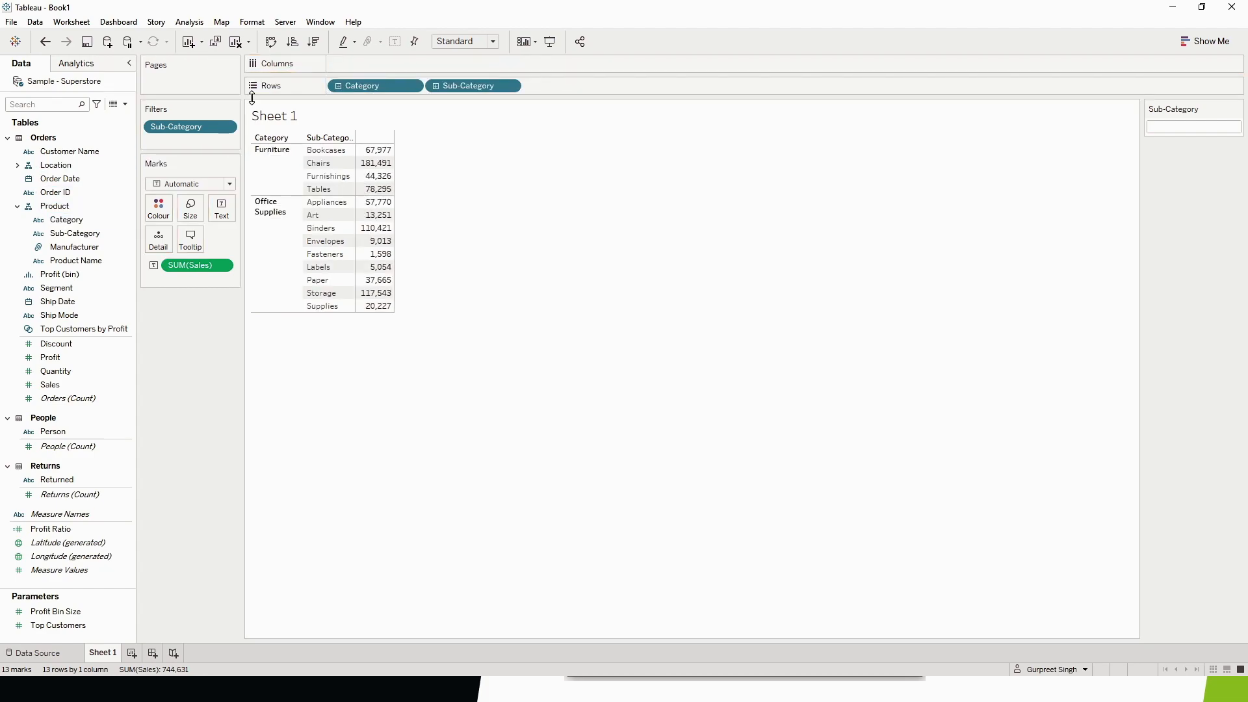
drag(65, 220, 169, 138)
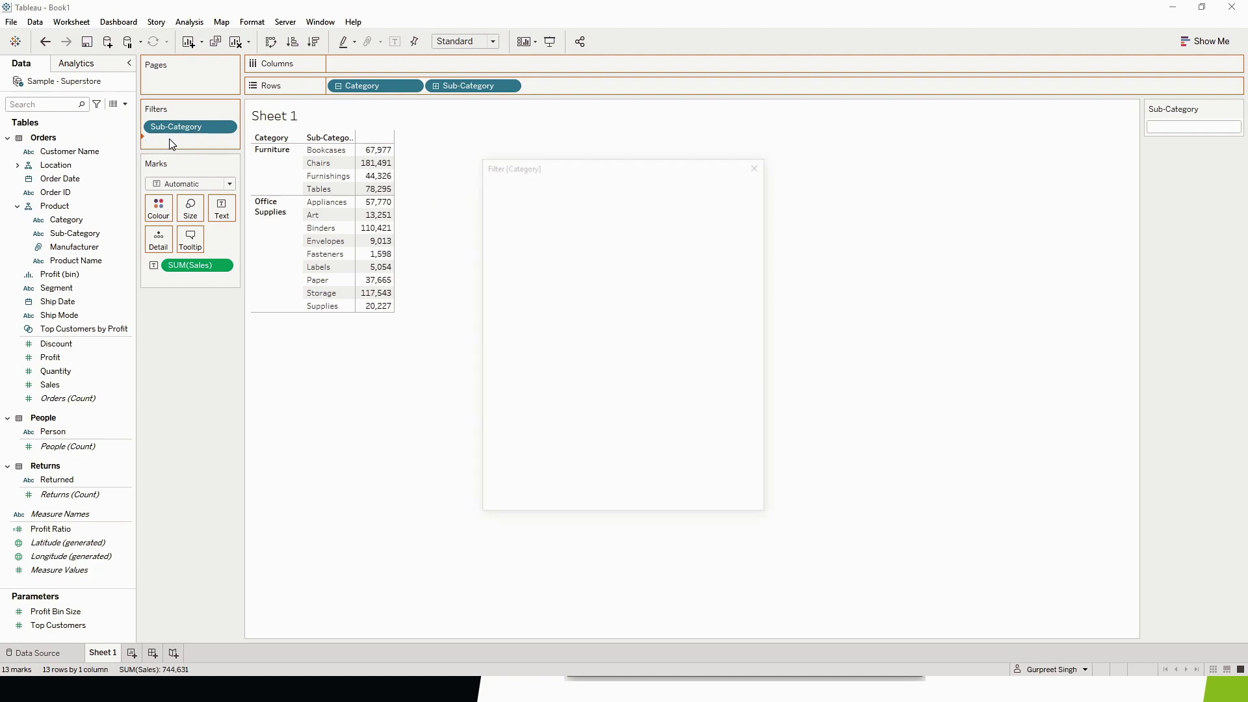
click(633, 504)
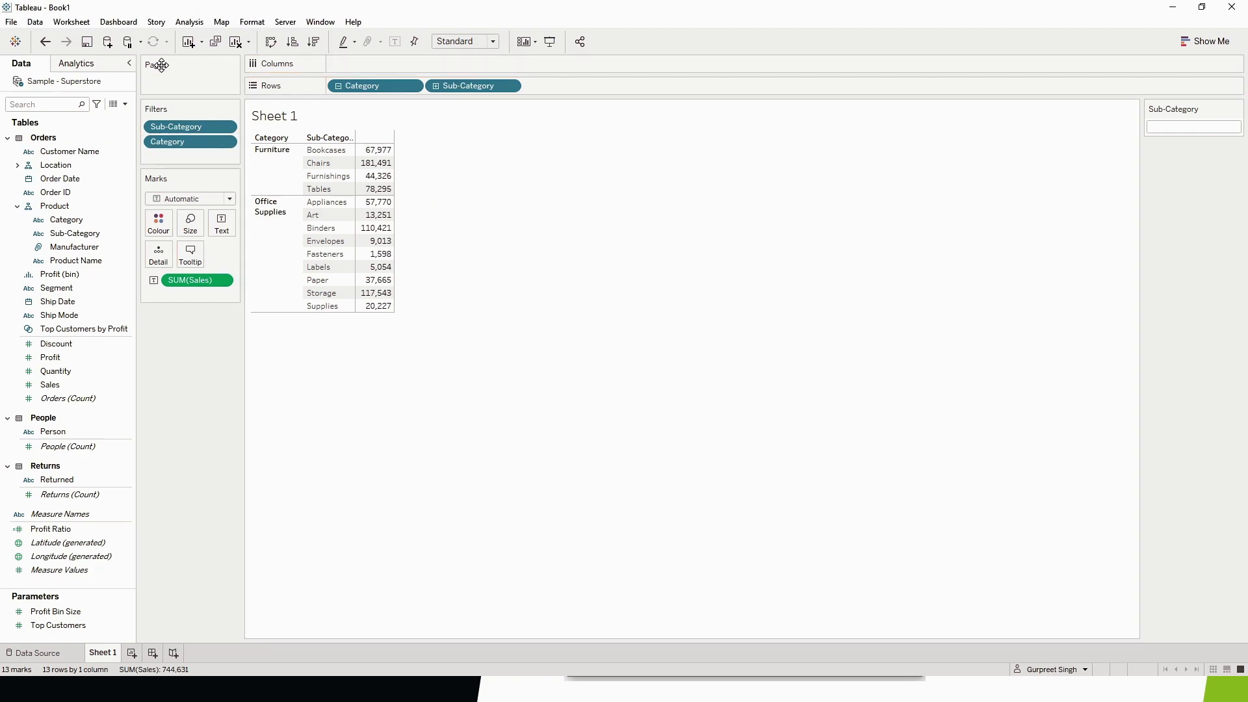
- Show the Category filter as a card beside the view with the Multiple Values (dropdown) display
click(227, 143)
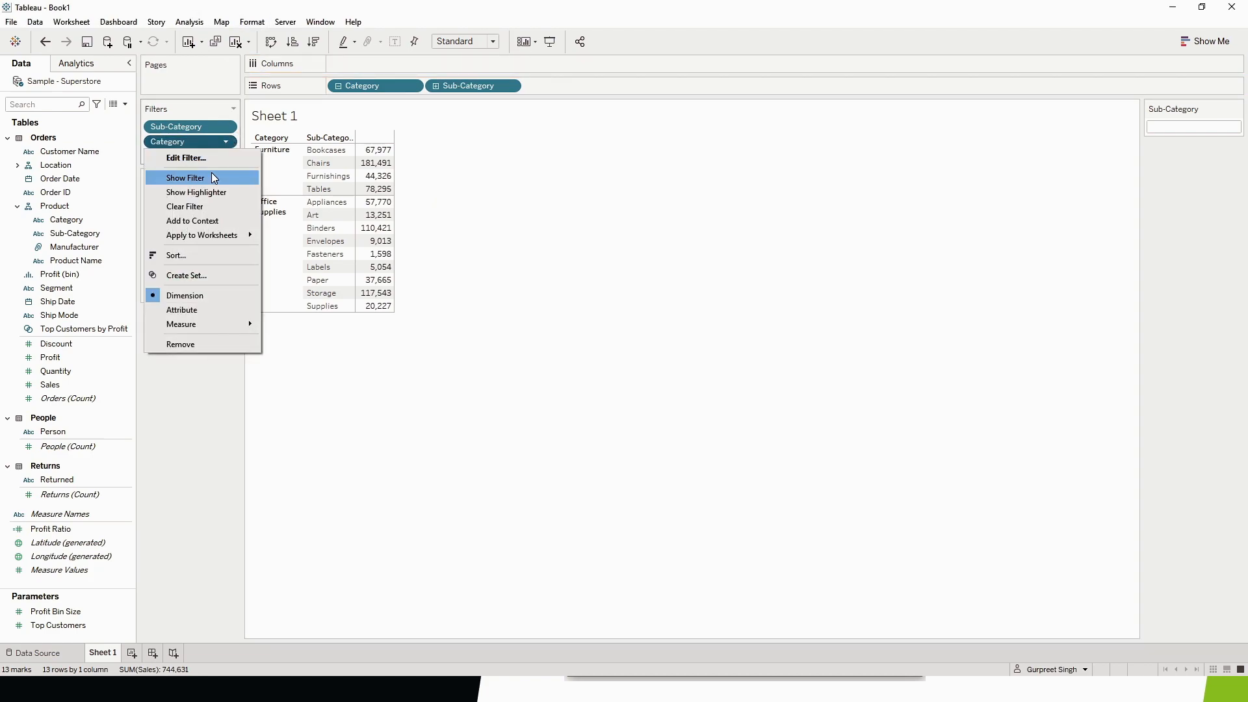
click(214, 178)
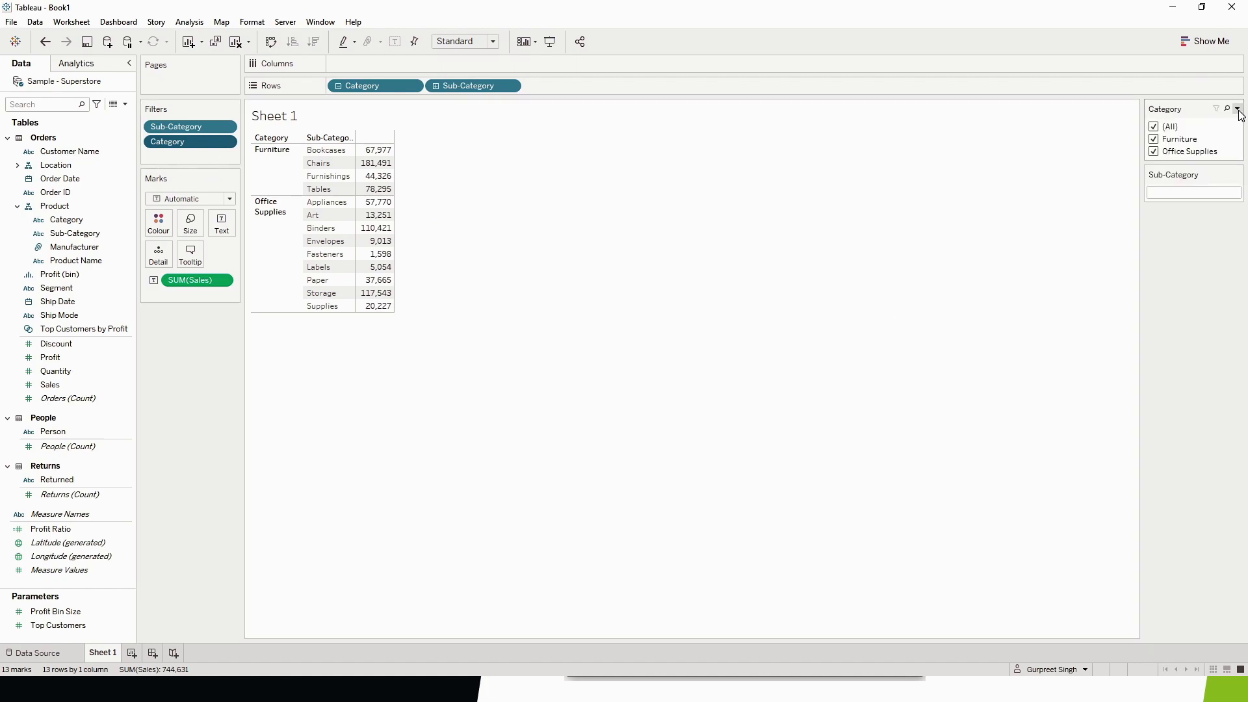
click(1237, 109)
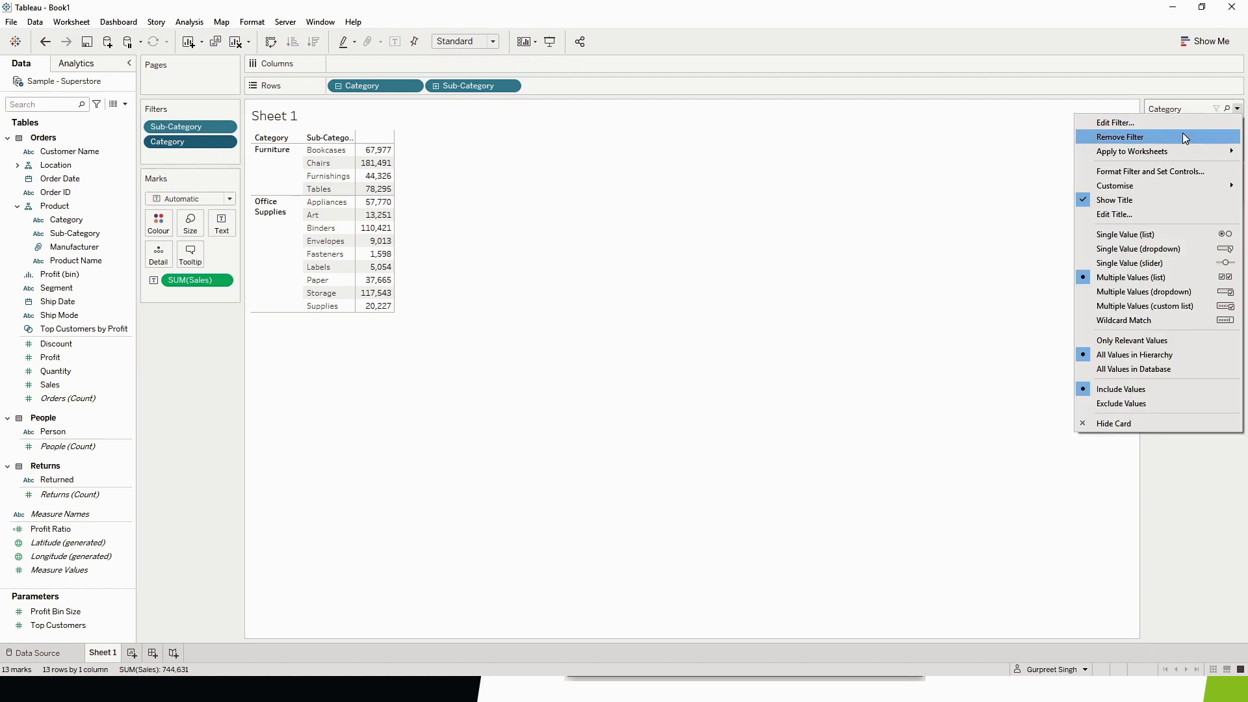
click(1164, 291)
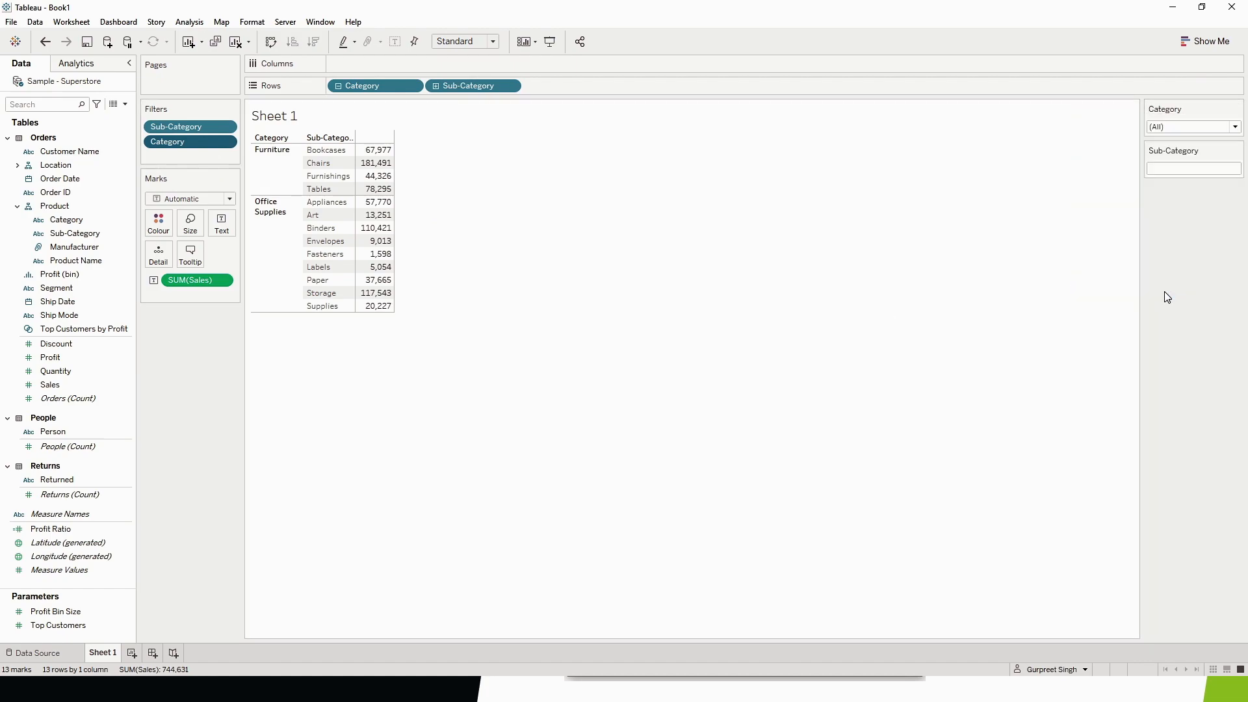
- Exclude Office Supplies with the Category filter card, keeping only Furniture
click(1236, 127)
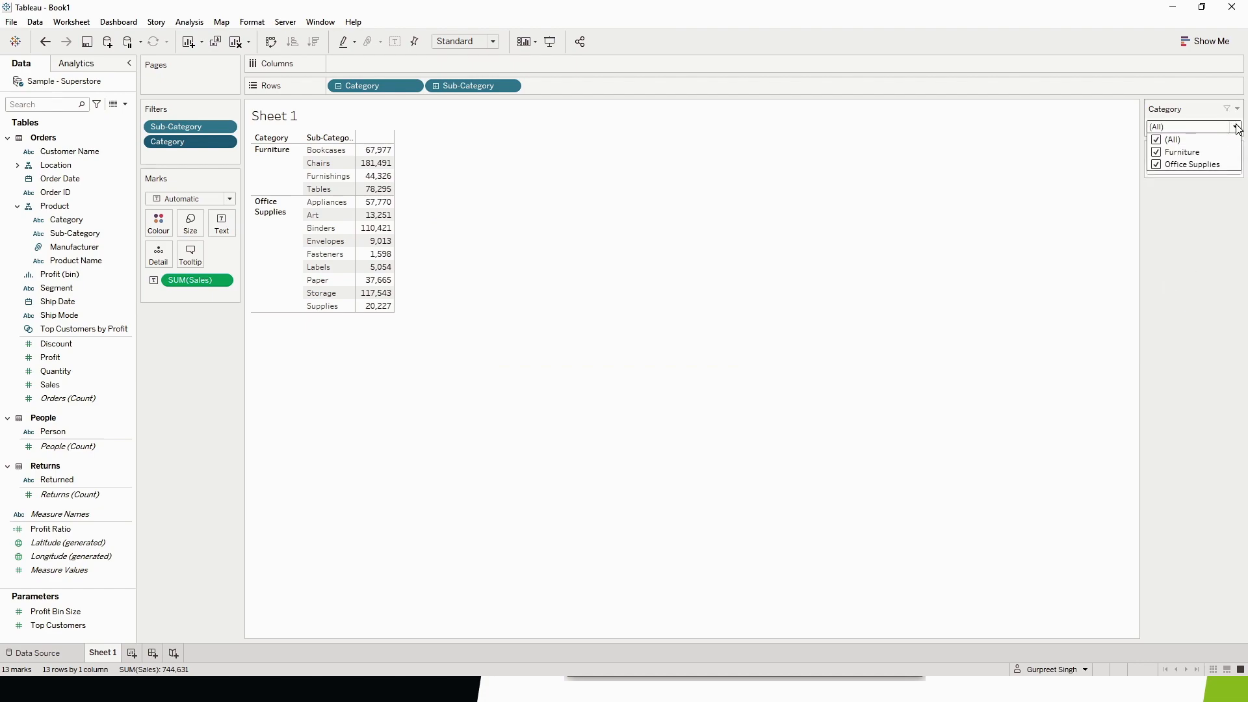
click(1156, 164)
click(1184, 212)
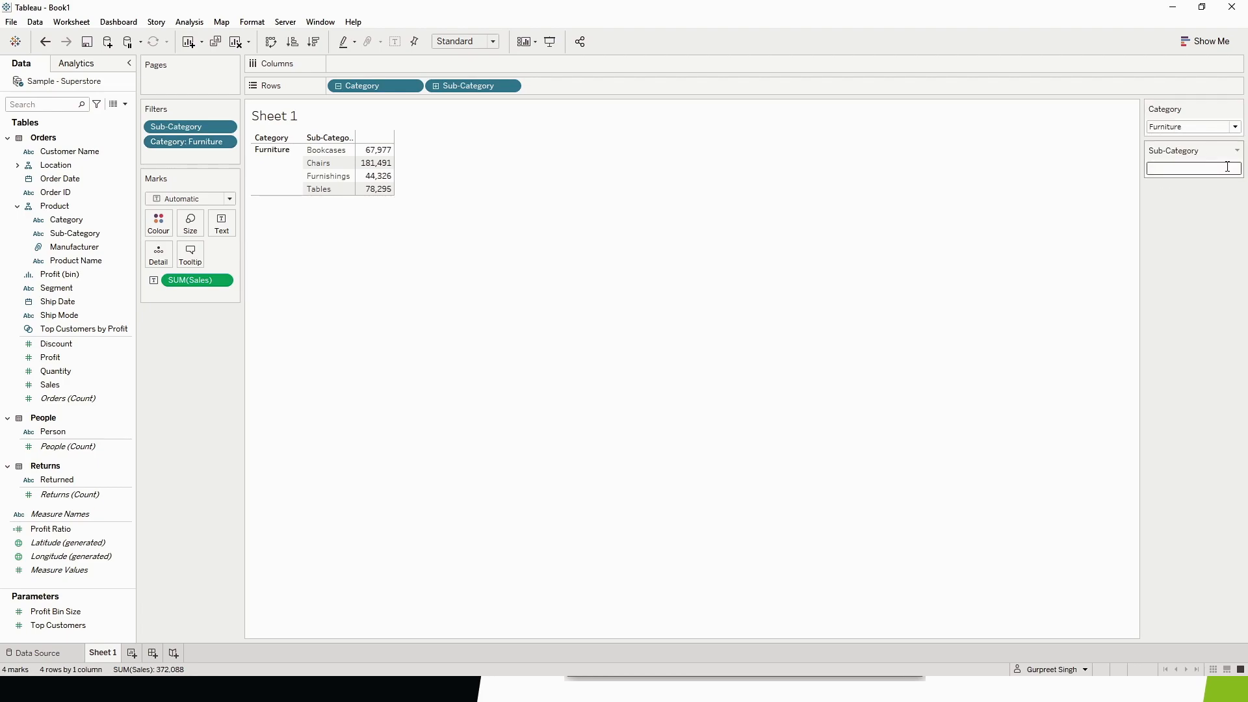
- Change the Sub-Category filter card's display to Multiple Values (dropdown) and open its list of values
click(1238, 151)
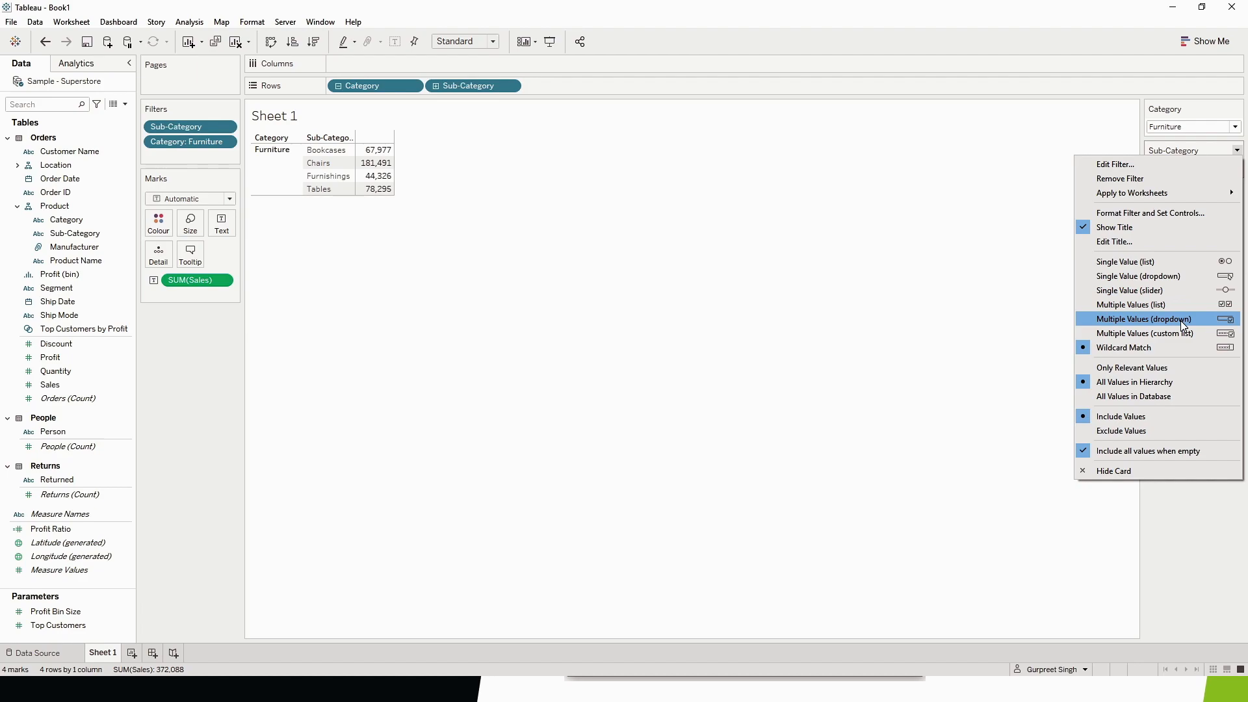
click(1180, 321)
click(1233, 169)
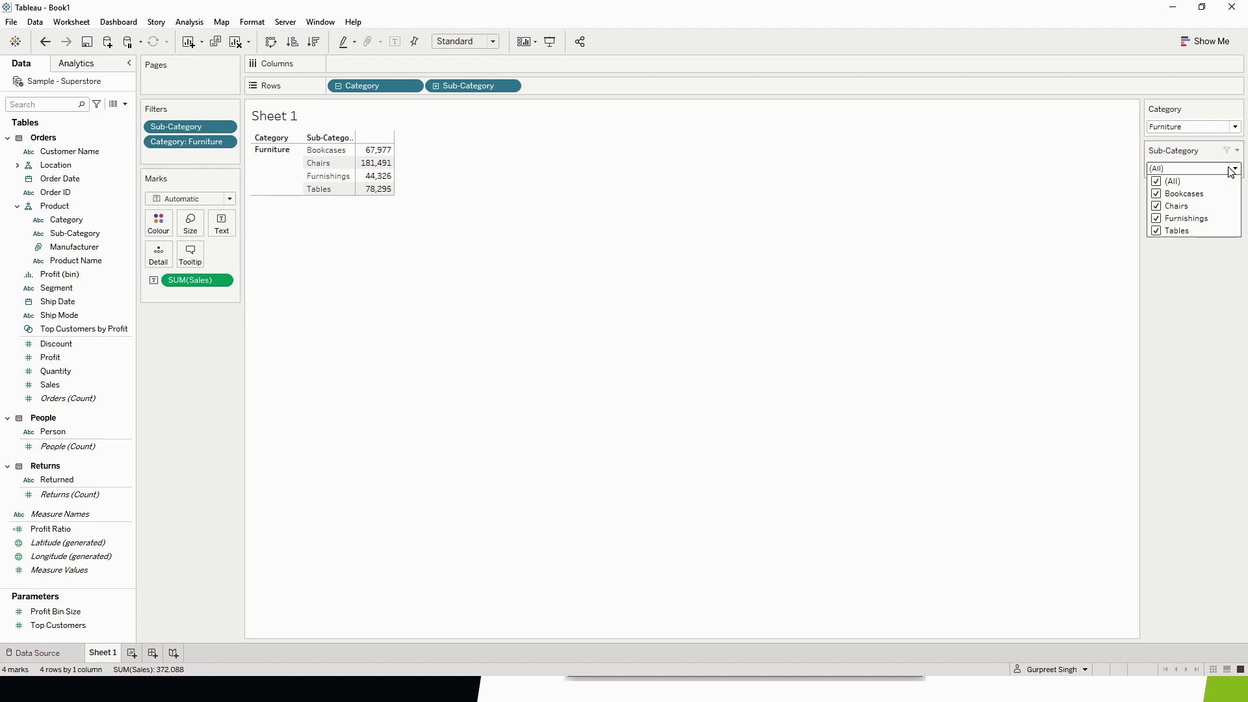
- Make the Sub-Category filter card list All Values in Database and open its list of values
click(1234, 170)
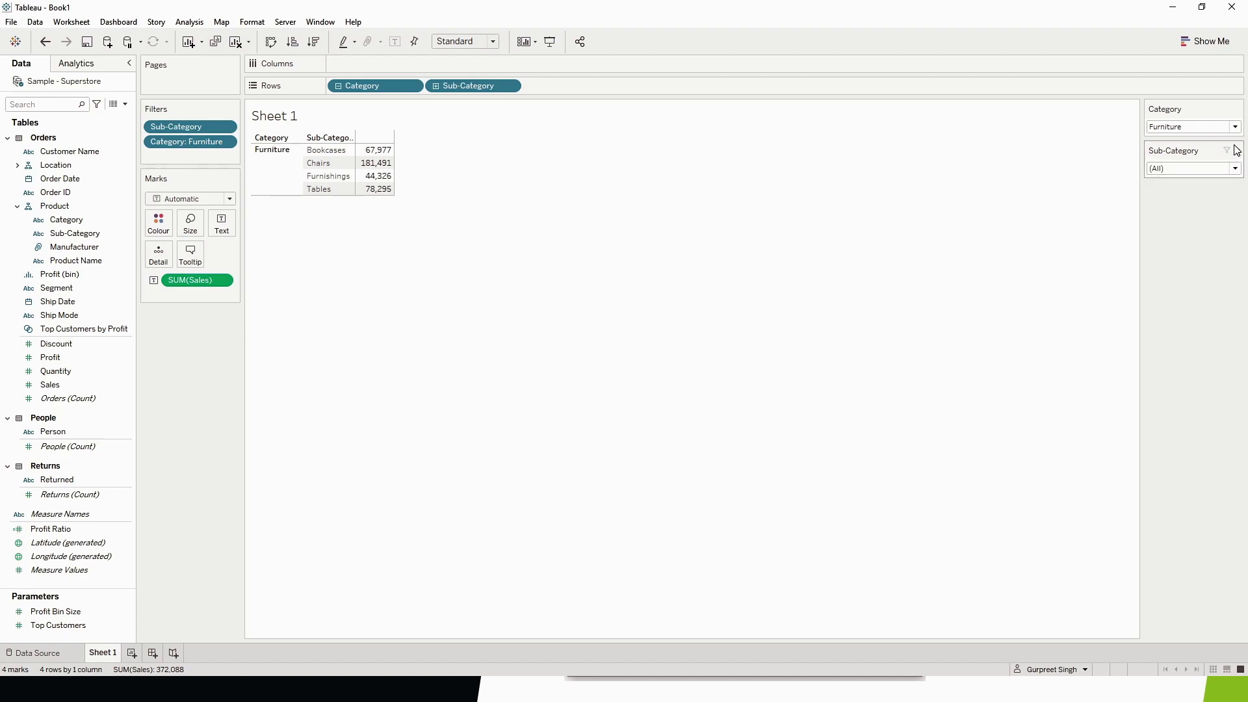
click(1238, 151)
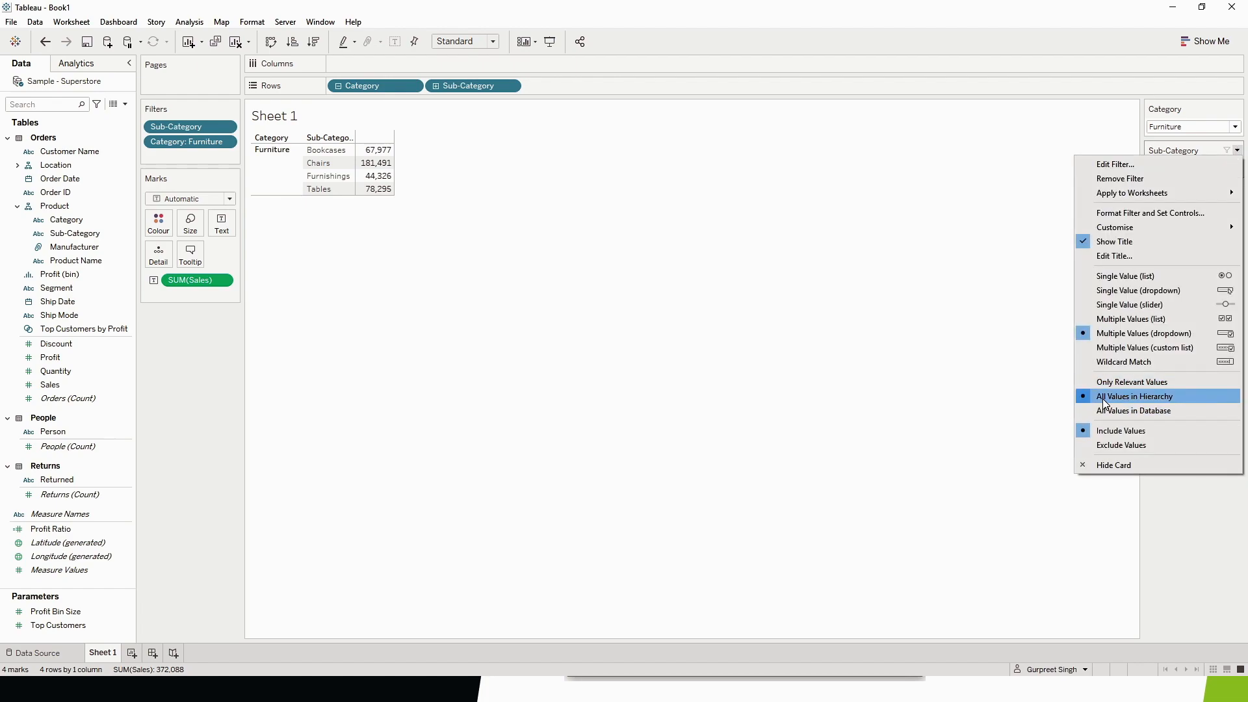
click(1136, 412)
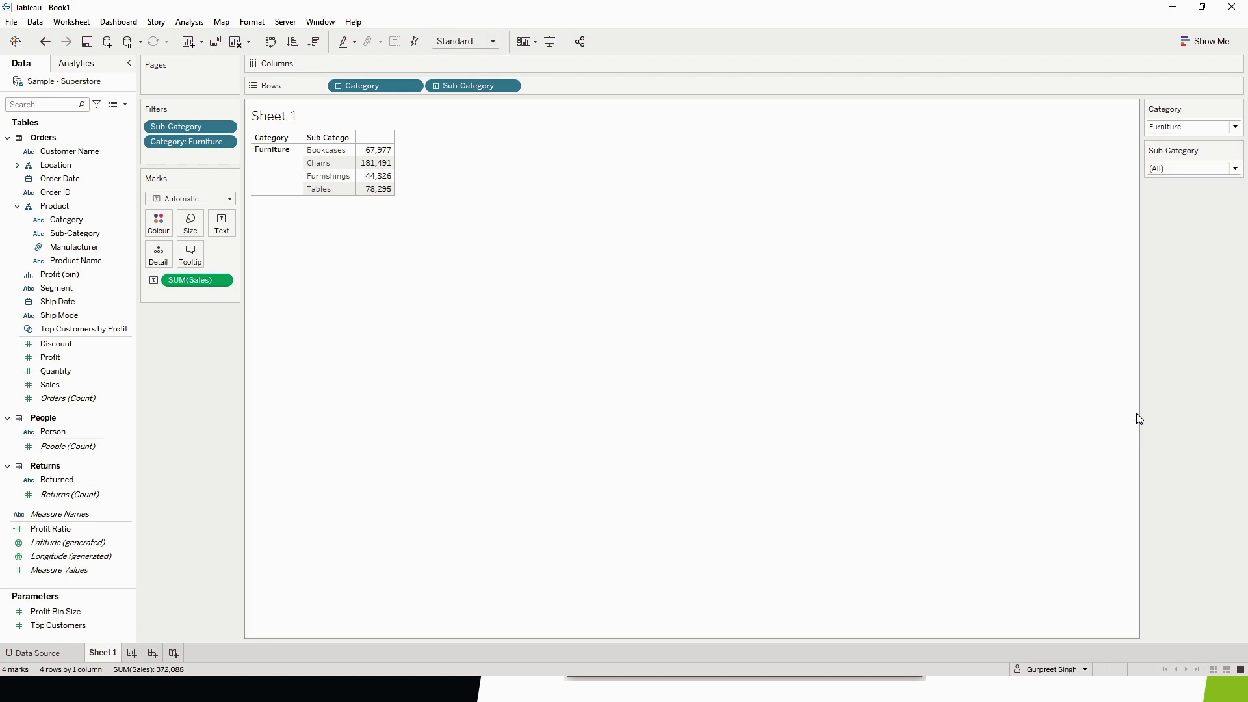
click(1236, 167)
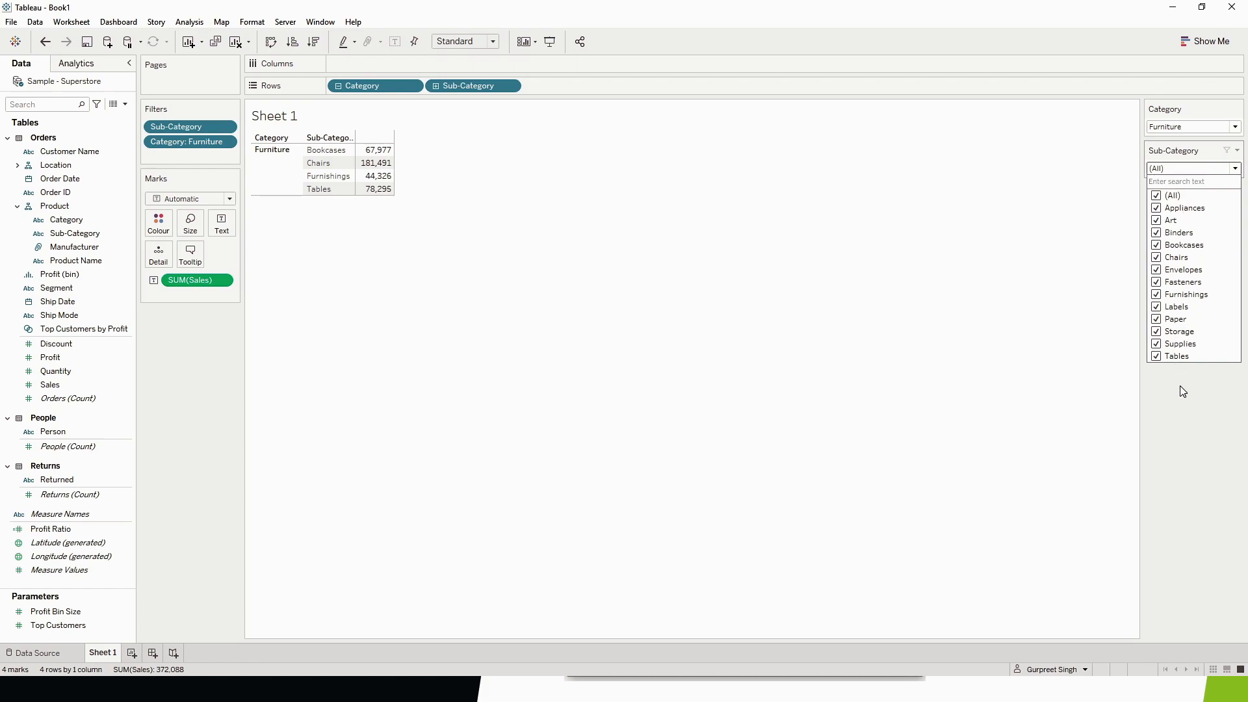
- Switch the Sub-Category filter card back to All Values in Hierarchy and open its list of values
click(1237, 151)
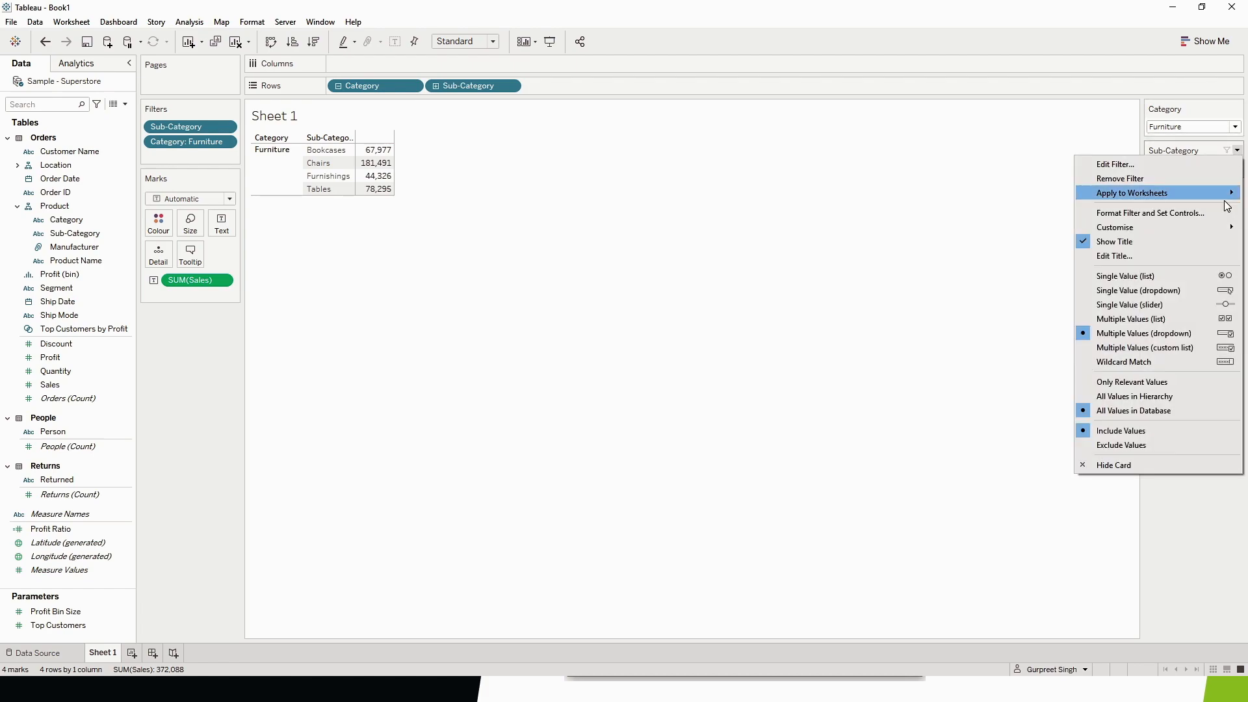
click(1144, 400)
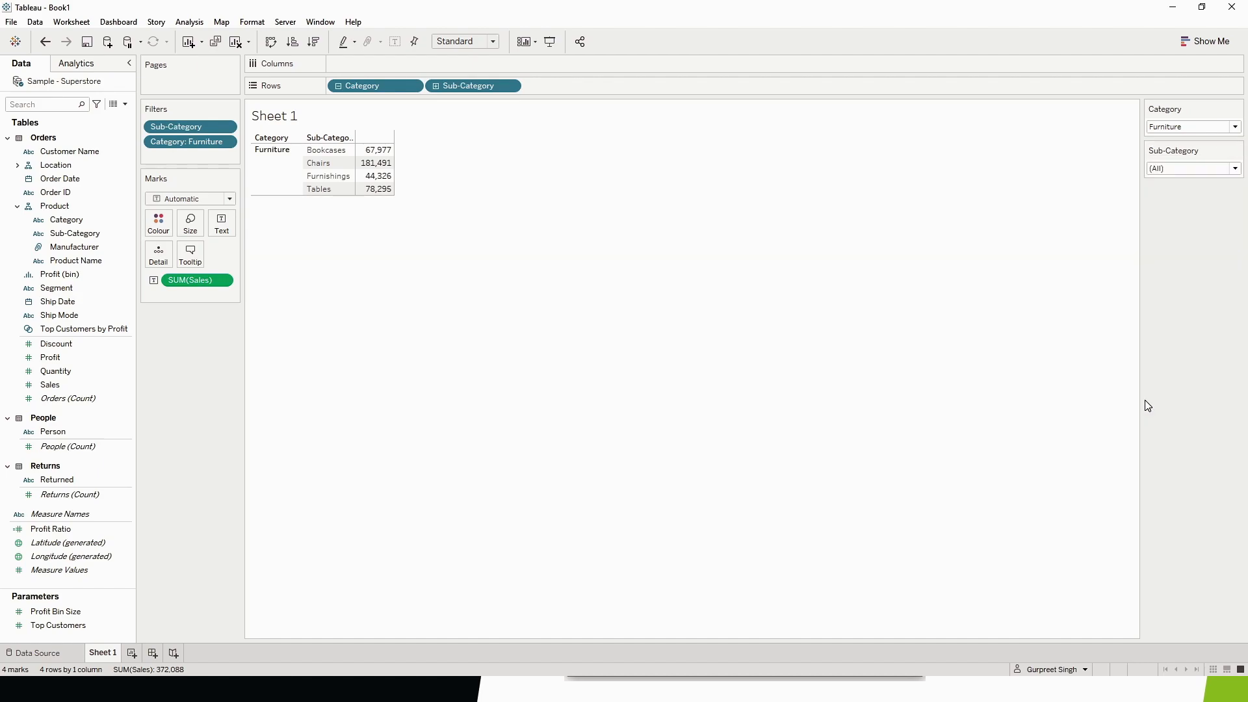
click(1235, 169)
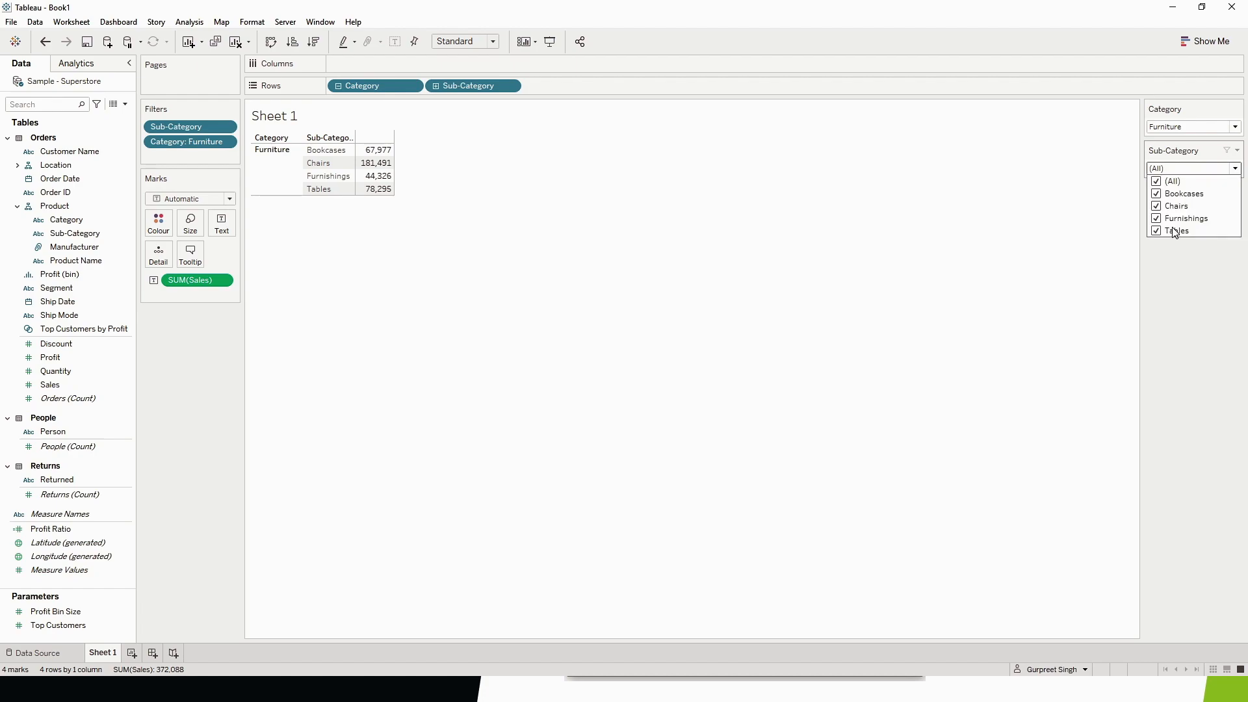
- Limit the Sub-Category filter card to Only Relevant Values and open its list of values
click(1239, 151)
click(1239, 151)
click(1239, 152)
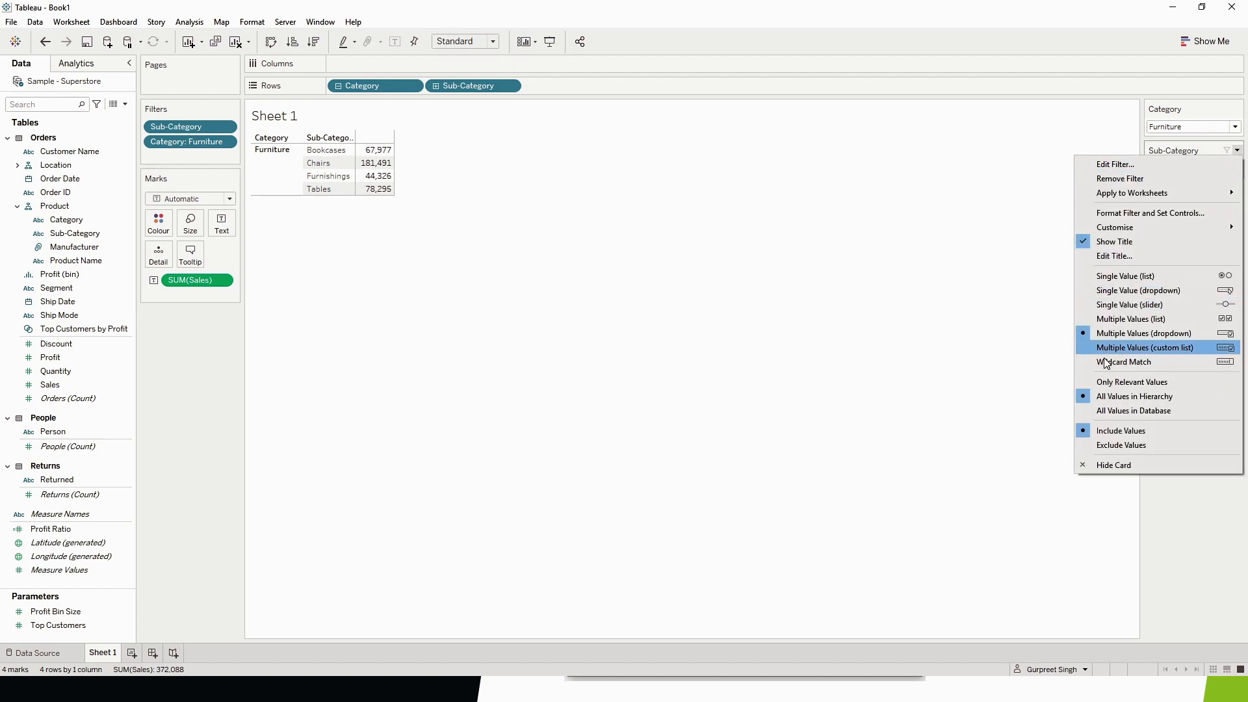
click(1122, 383)
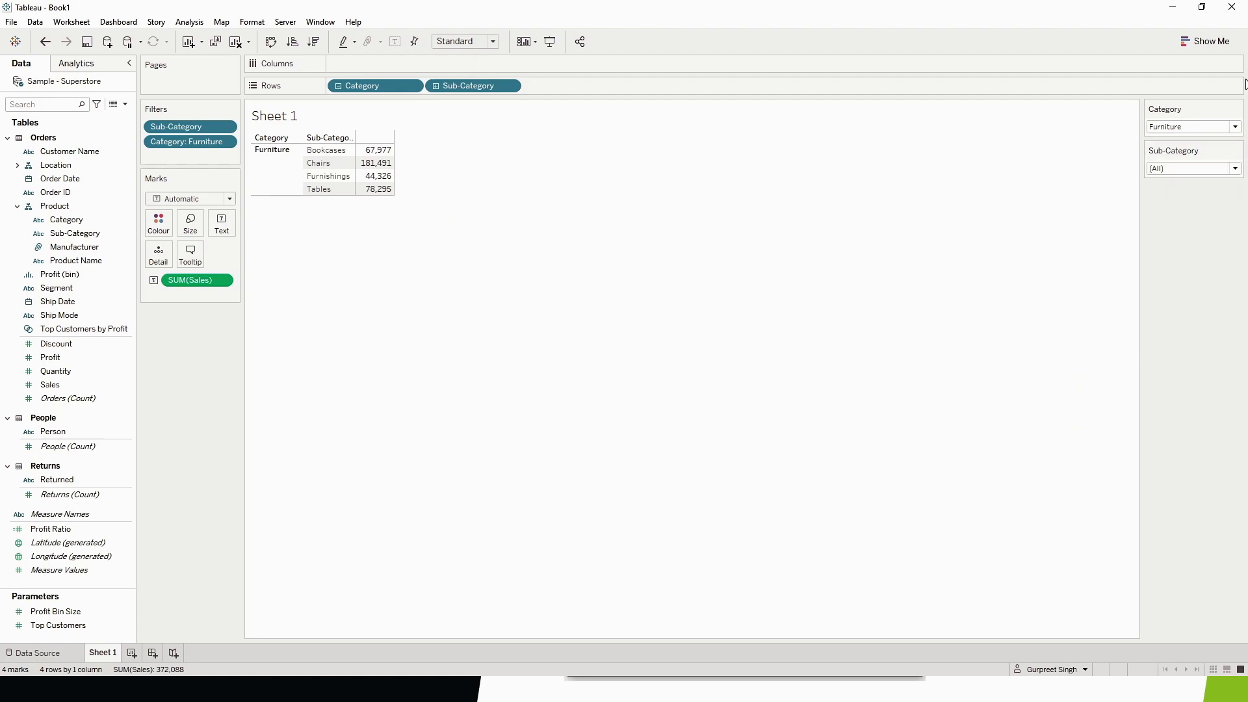
click(1235, 168)
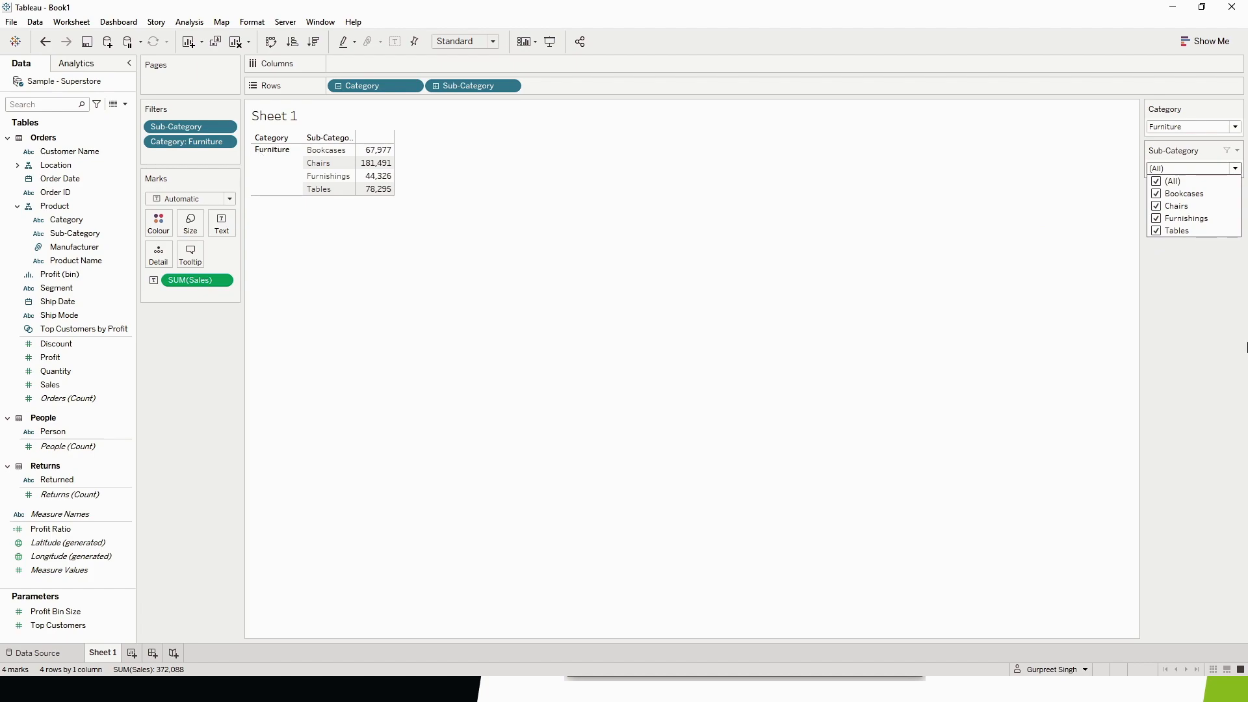
- Return the Sub-Category filter card to All Values in Database and inspect the values it lists
click(1238, 150)
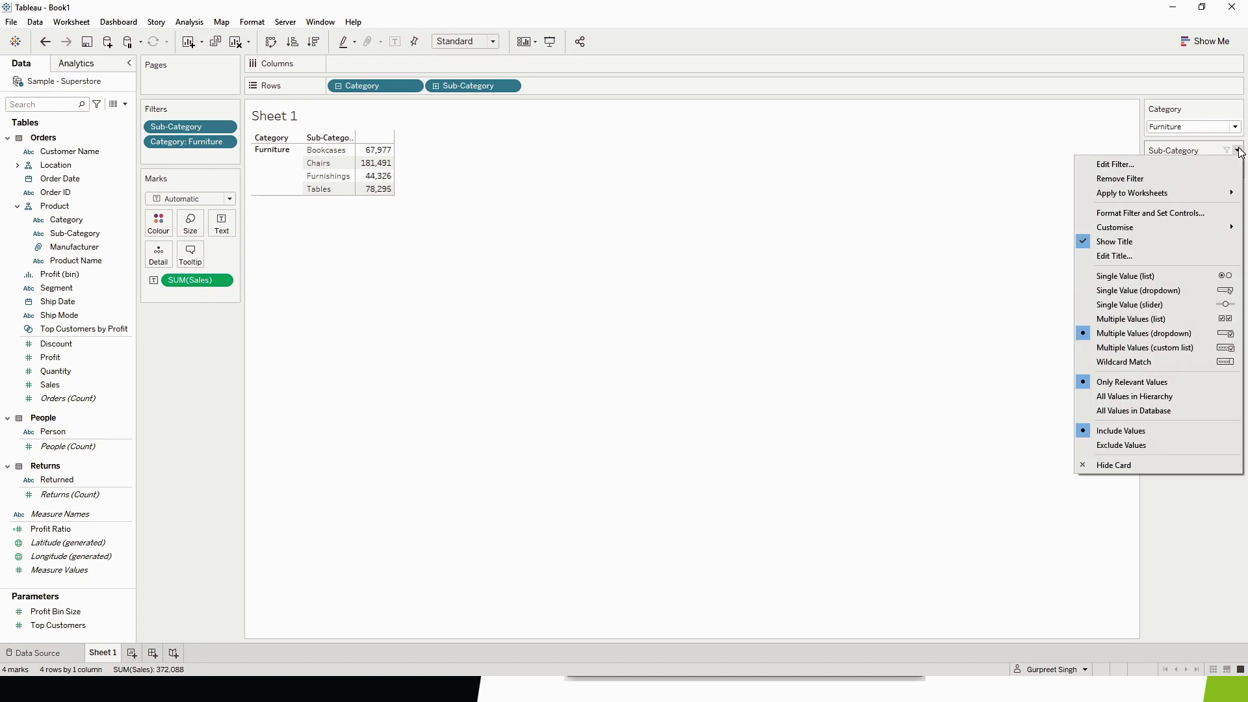
click(1139, 417)
click(1192, 169)
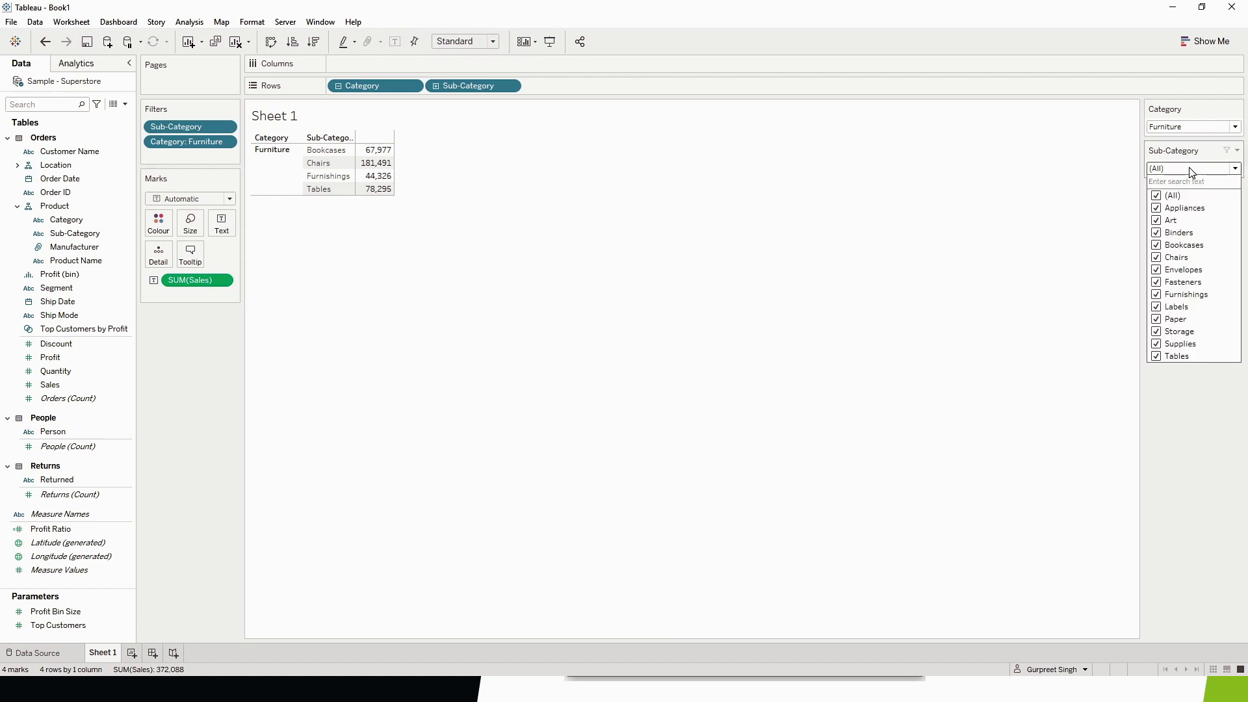
click(1238, 152)
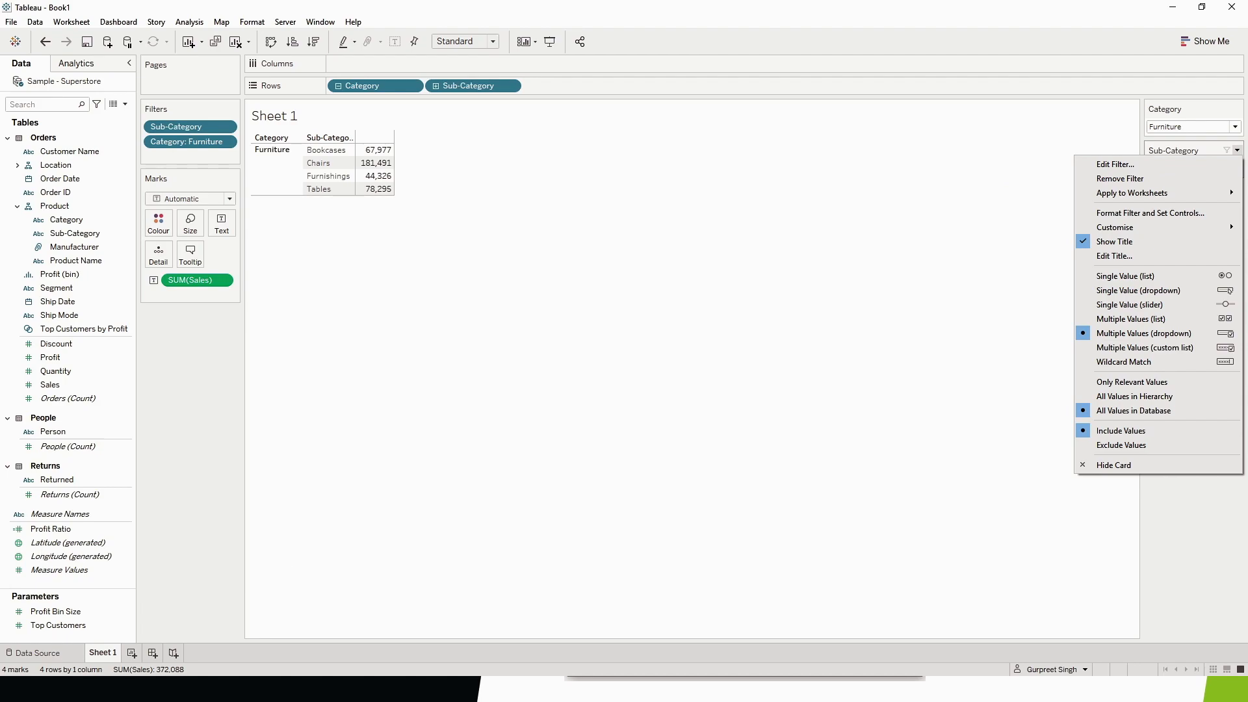
key(alt+Tab)
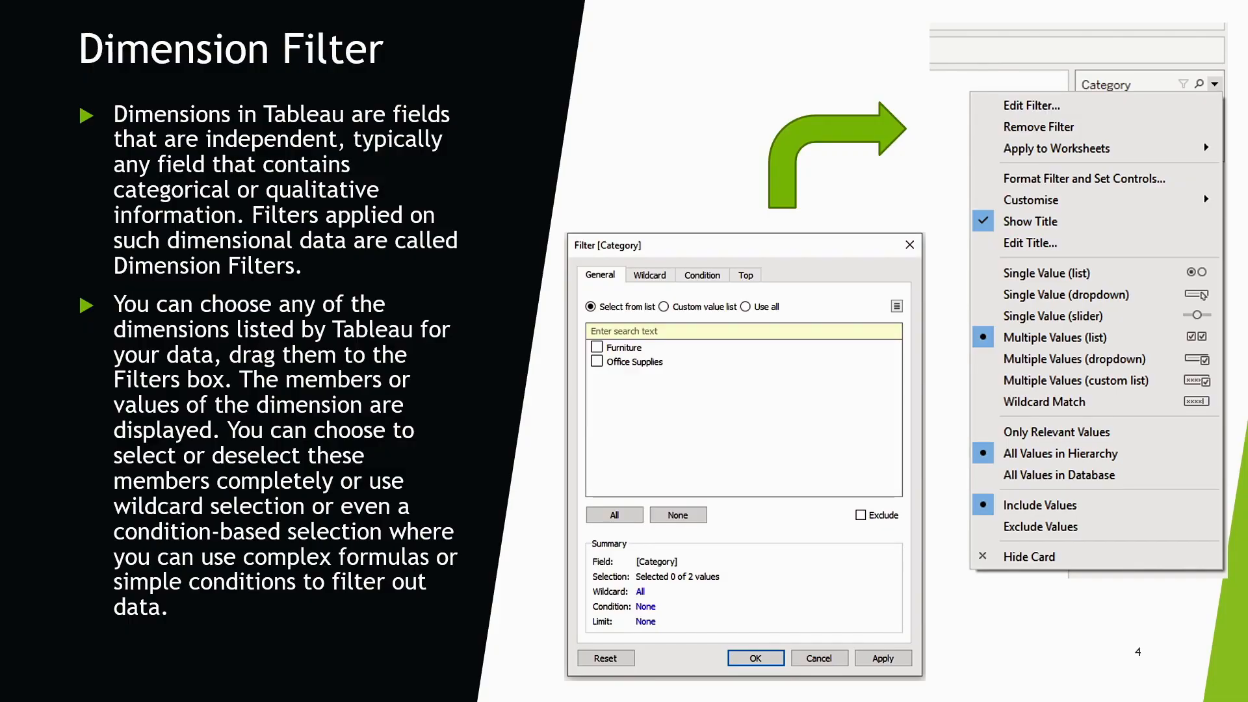
click(322, 400)
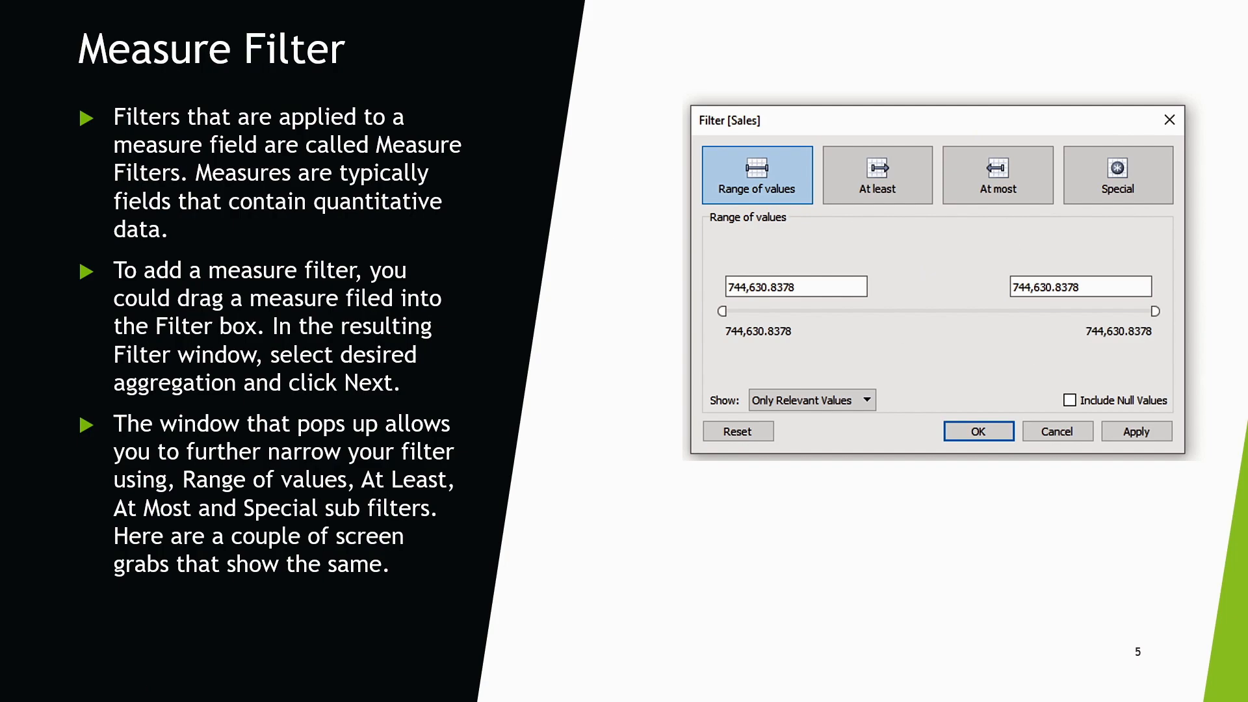
key(alt+Tab)
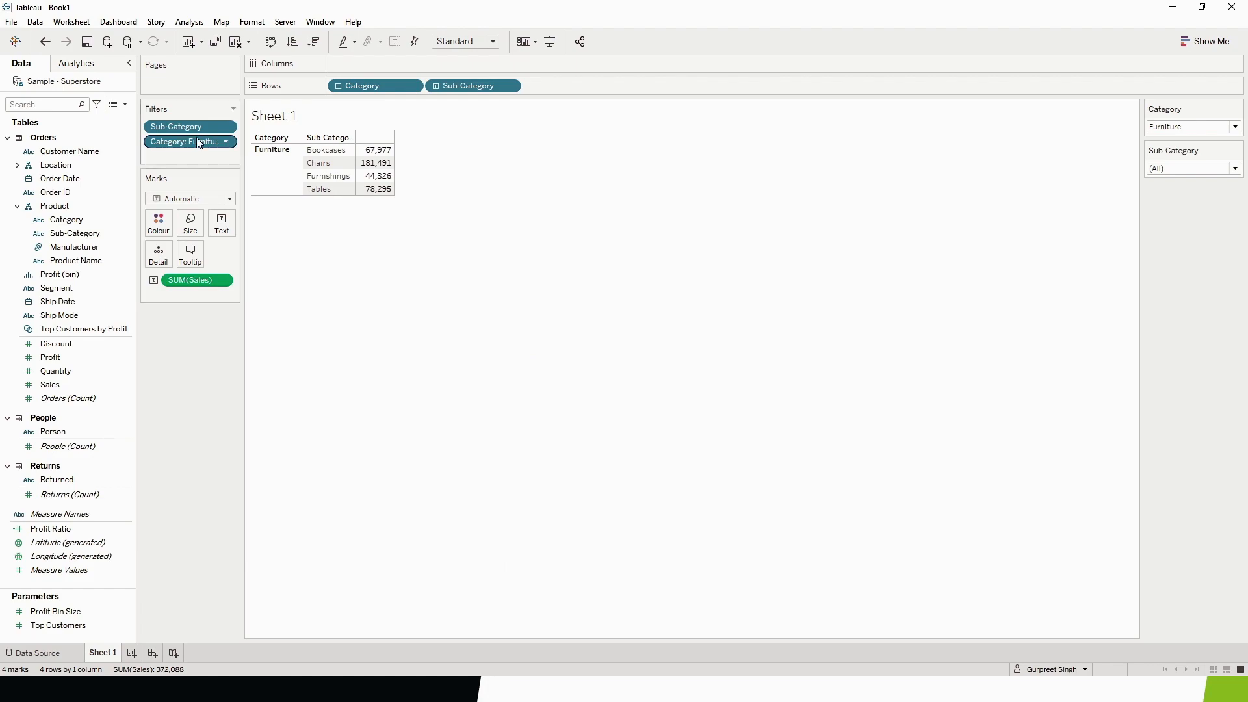
- Remove the Sub-Category and Category filters from the sheet, and take Category off the rows
drag(186, 126, 192, 563)
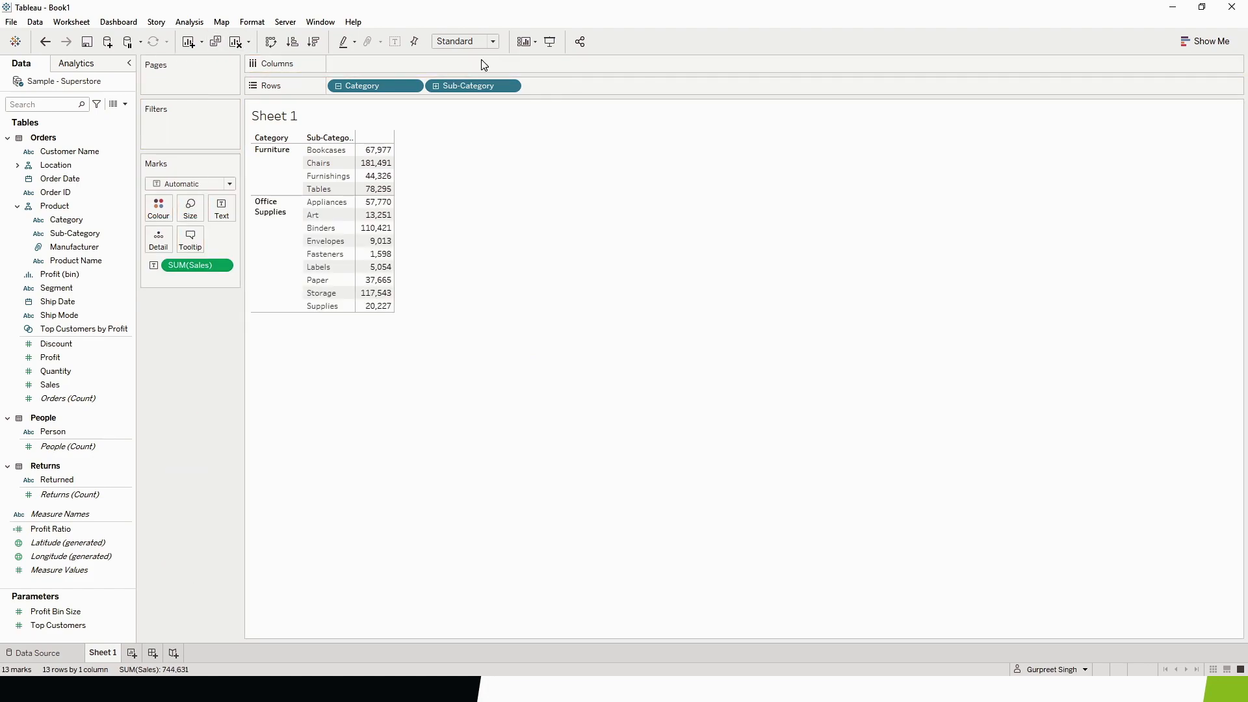
drag(394, 85, 683, 487)
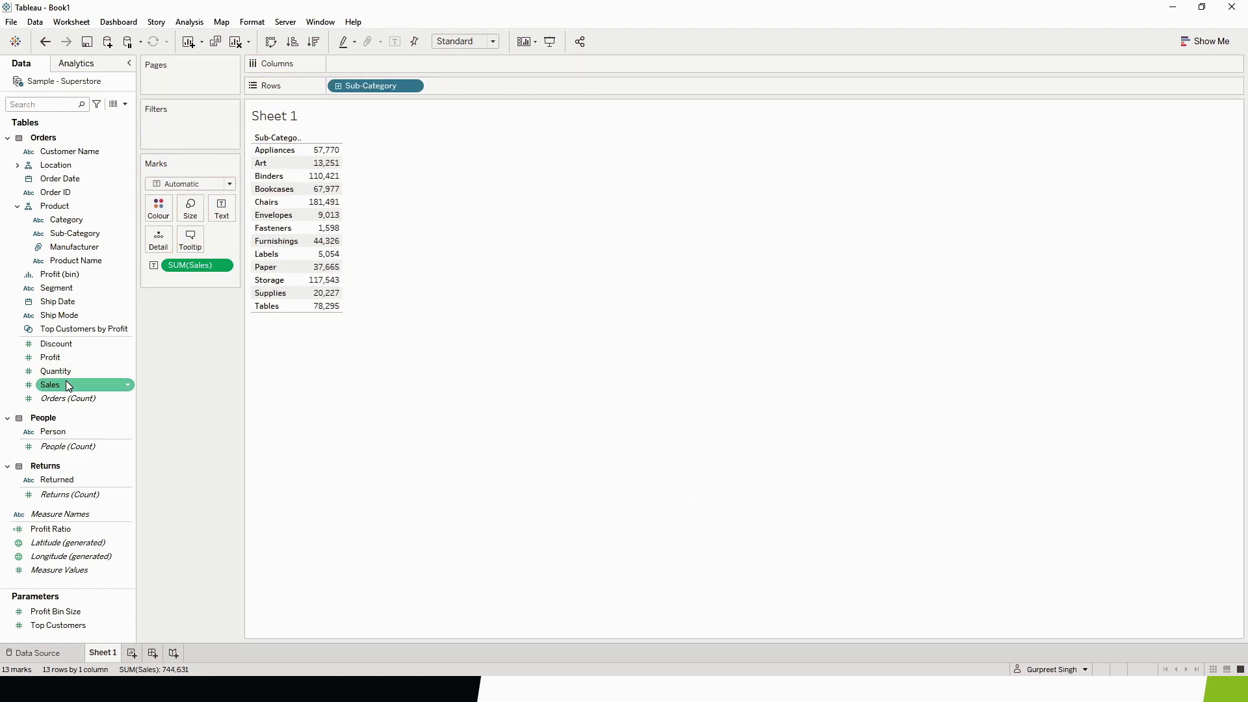
- Add Sales as a measure filter on the sheet, aggregated by Sum
drag(65, 383, 177, 119)
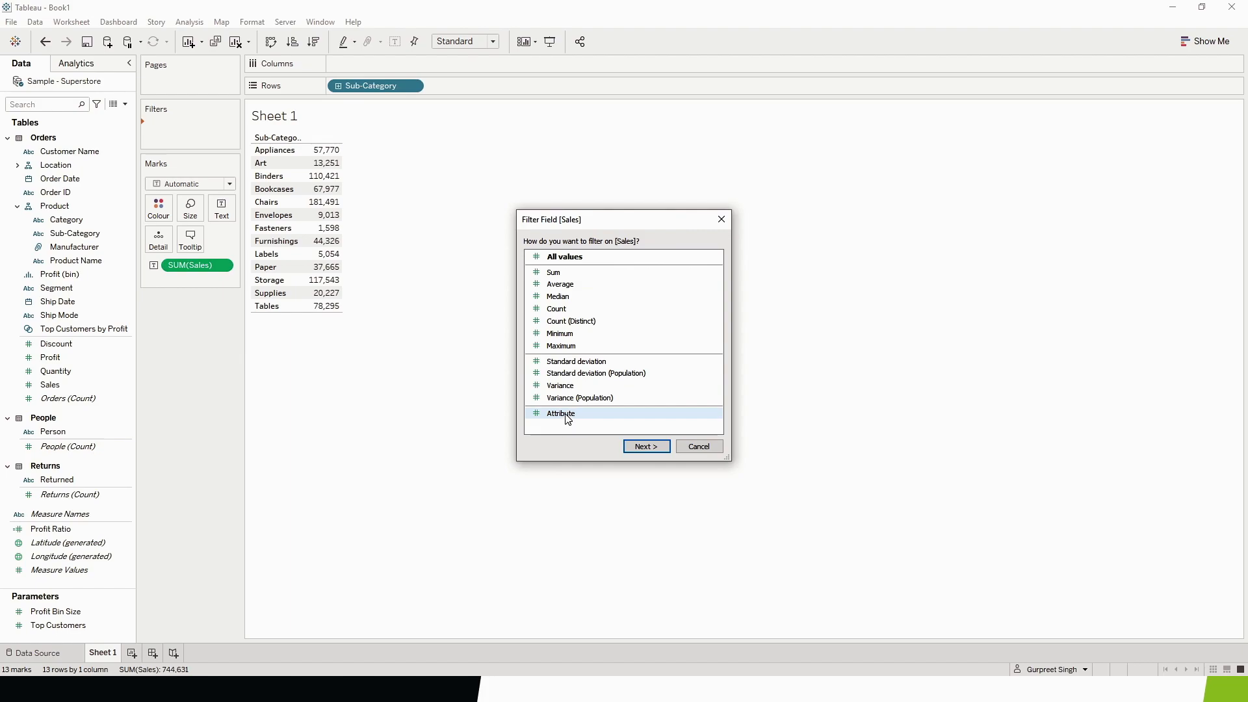
double_click(560, 273)
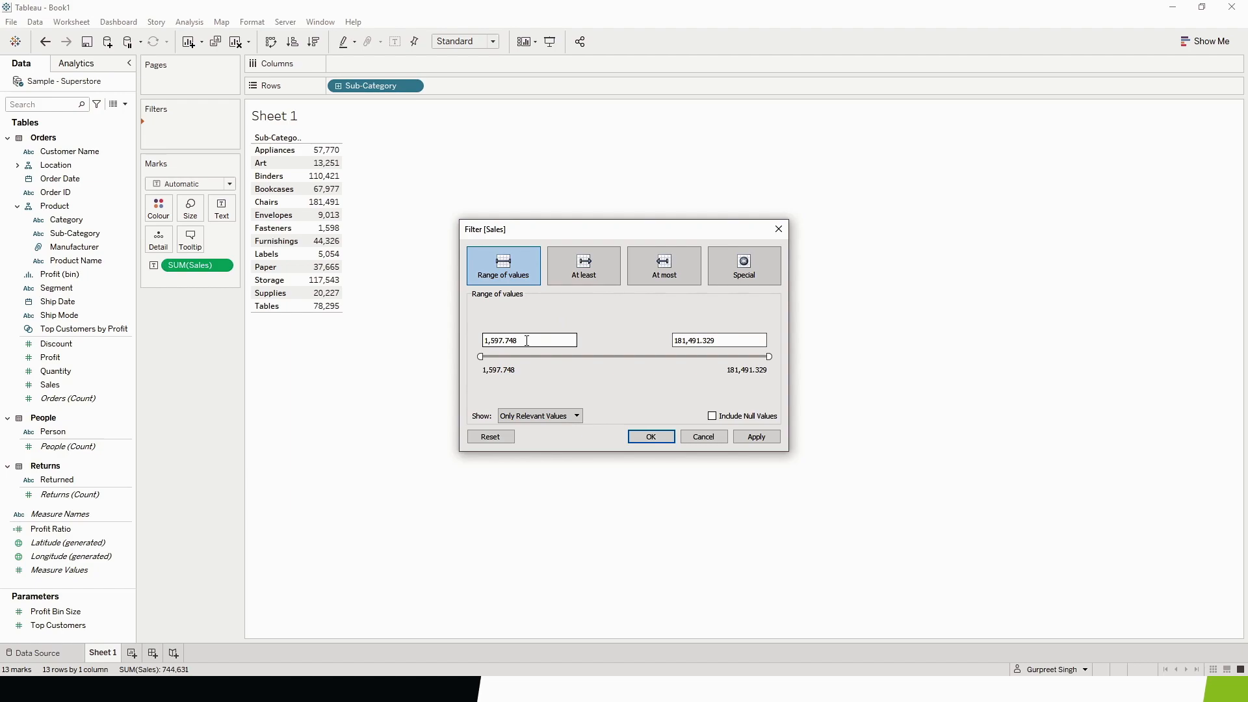
click(722, 339)
- Set the Sales filter to At least 100,000 and apply it to the view
click(594, 267)
click(512, 338)
double_click(513, 339)
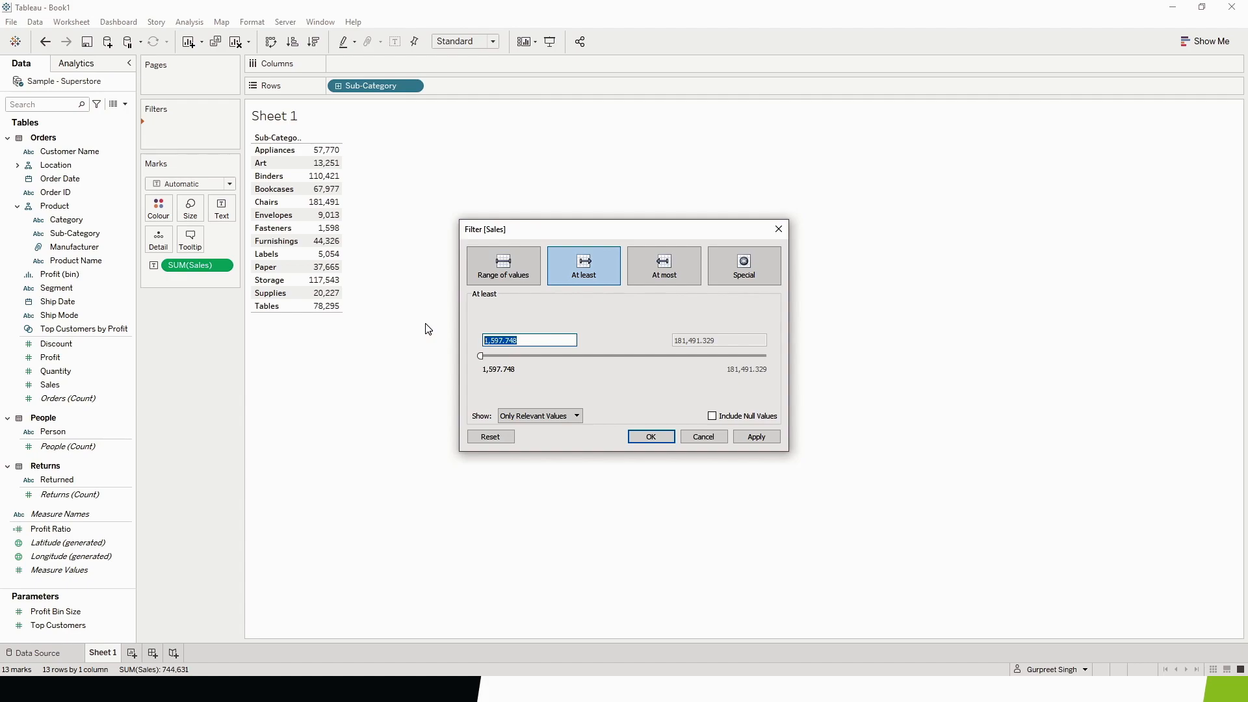
text(100000)
click(623, 288)
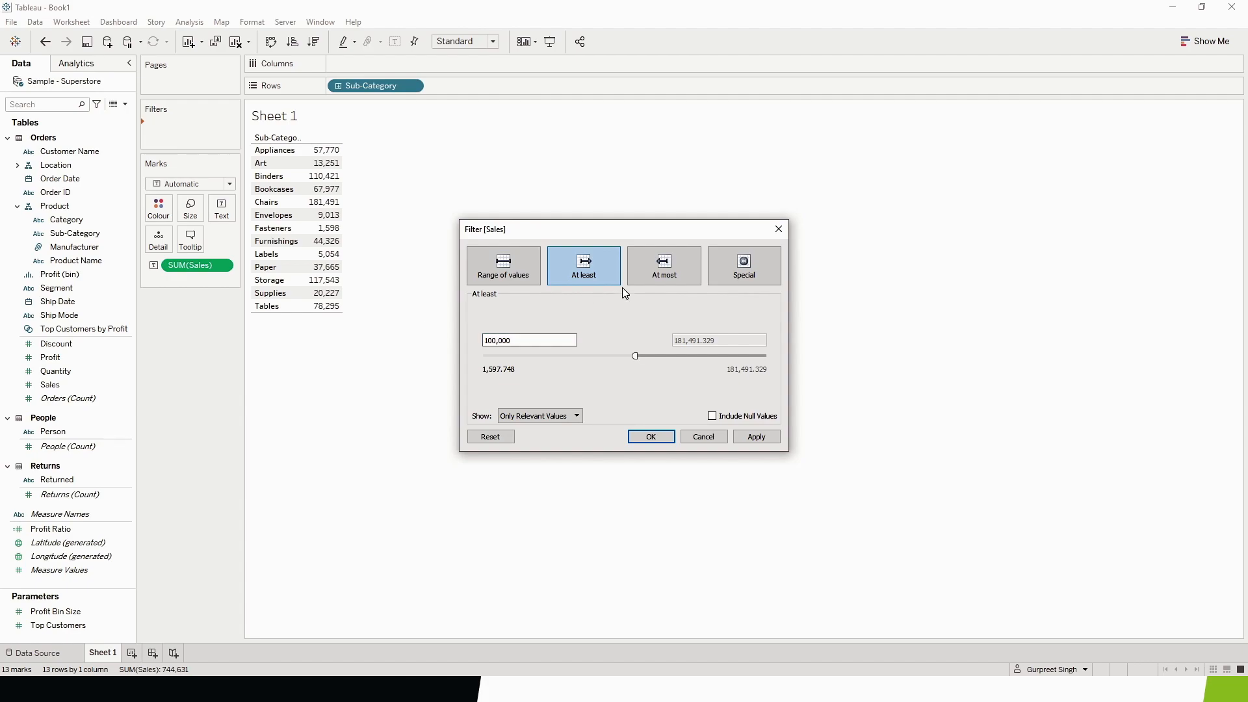
click(754, 437)
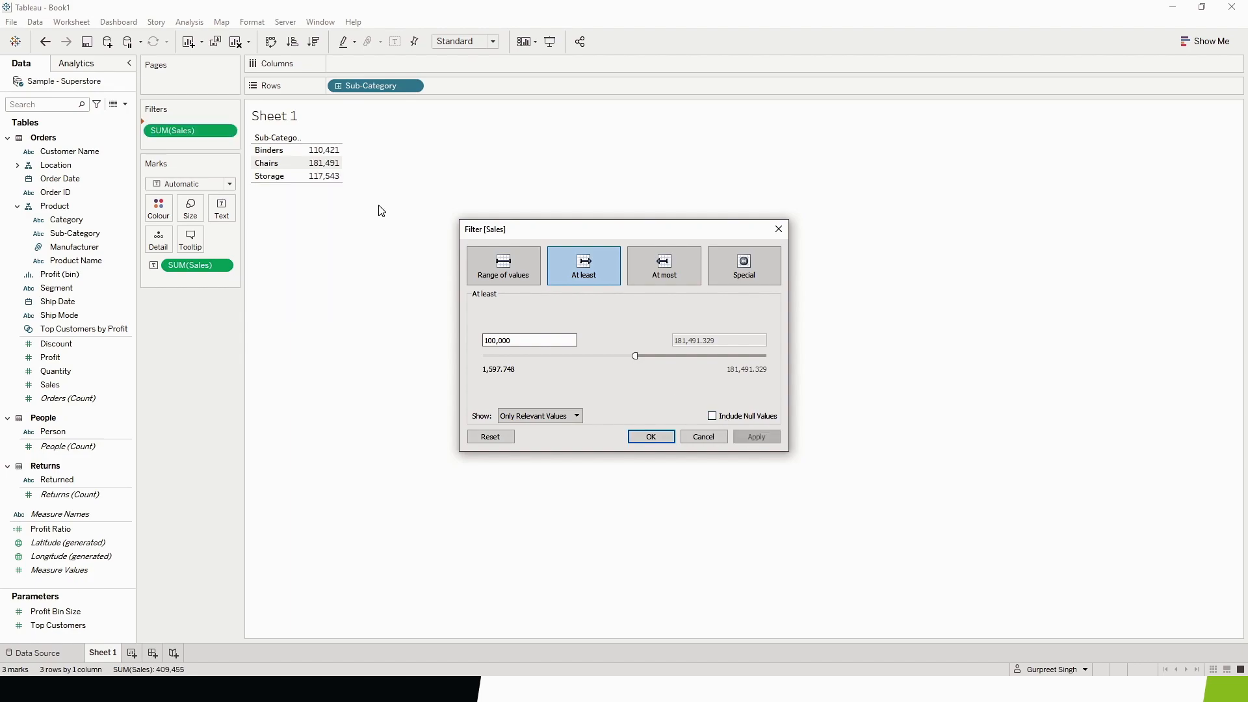
- Look at the At most and Special options of the Sales filter, then reset the filter and apply the reset
click(657, 273)
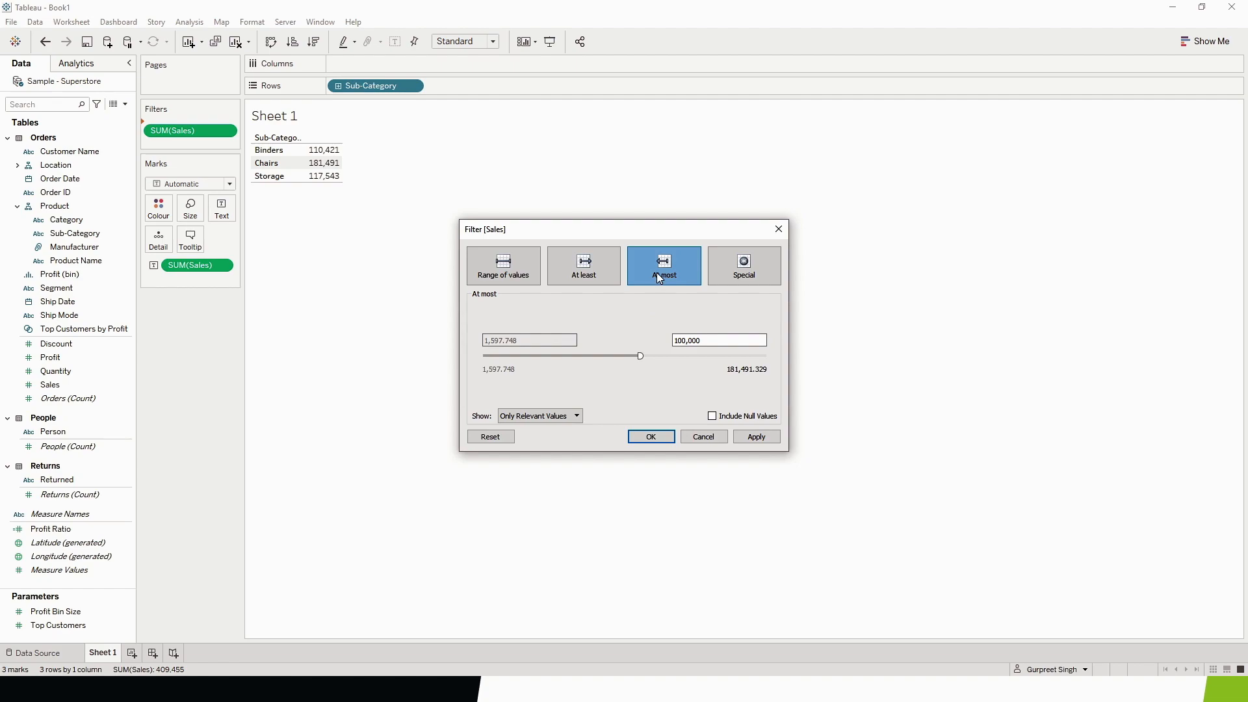
click(732, 261)
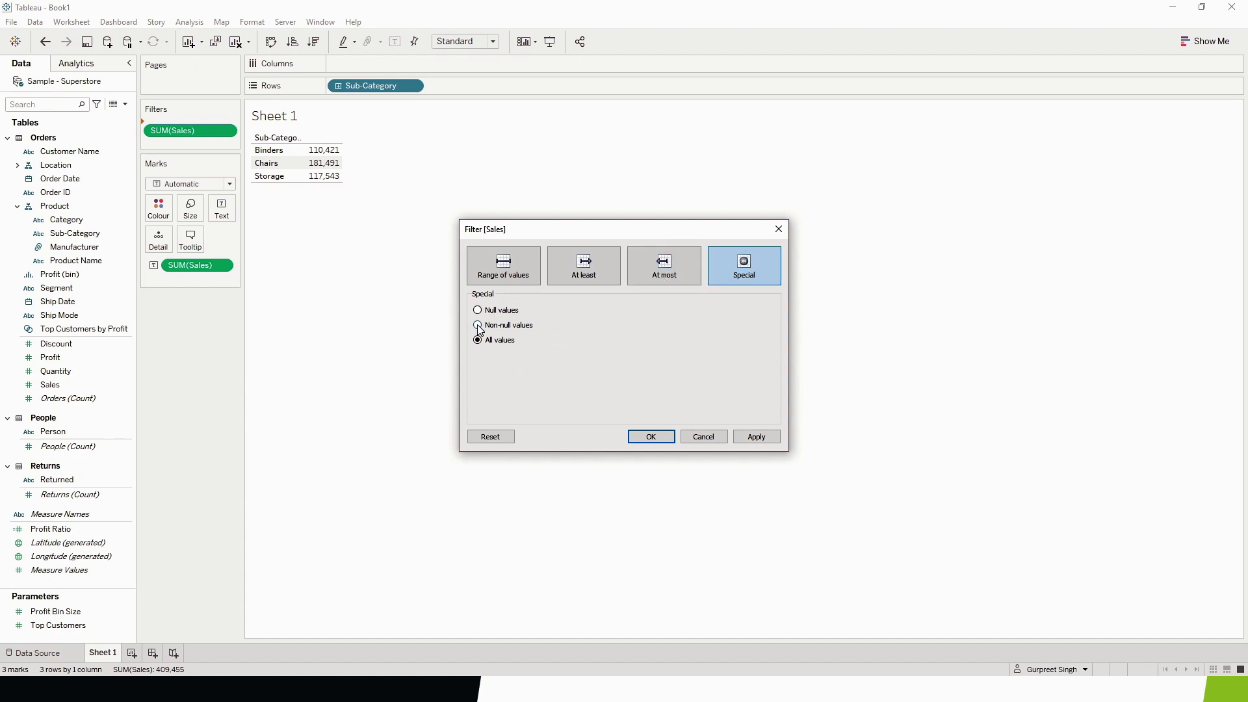
click(494, 436)
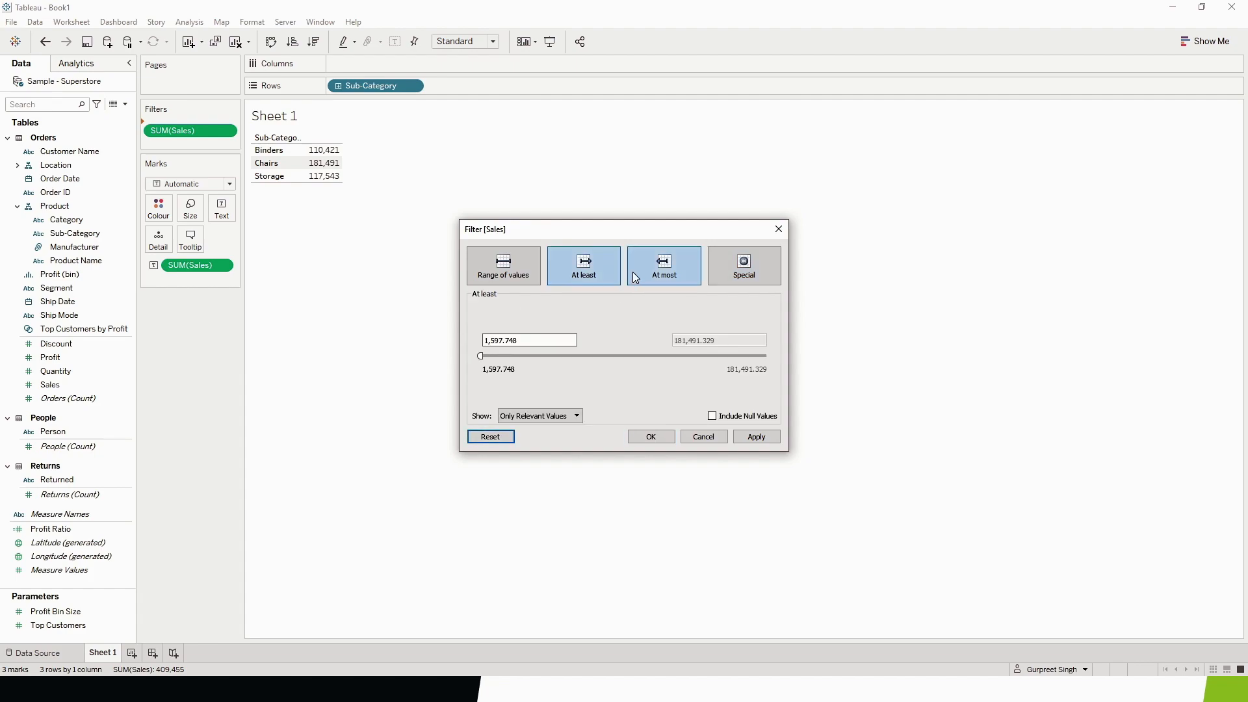
click(754, 438)
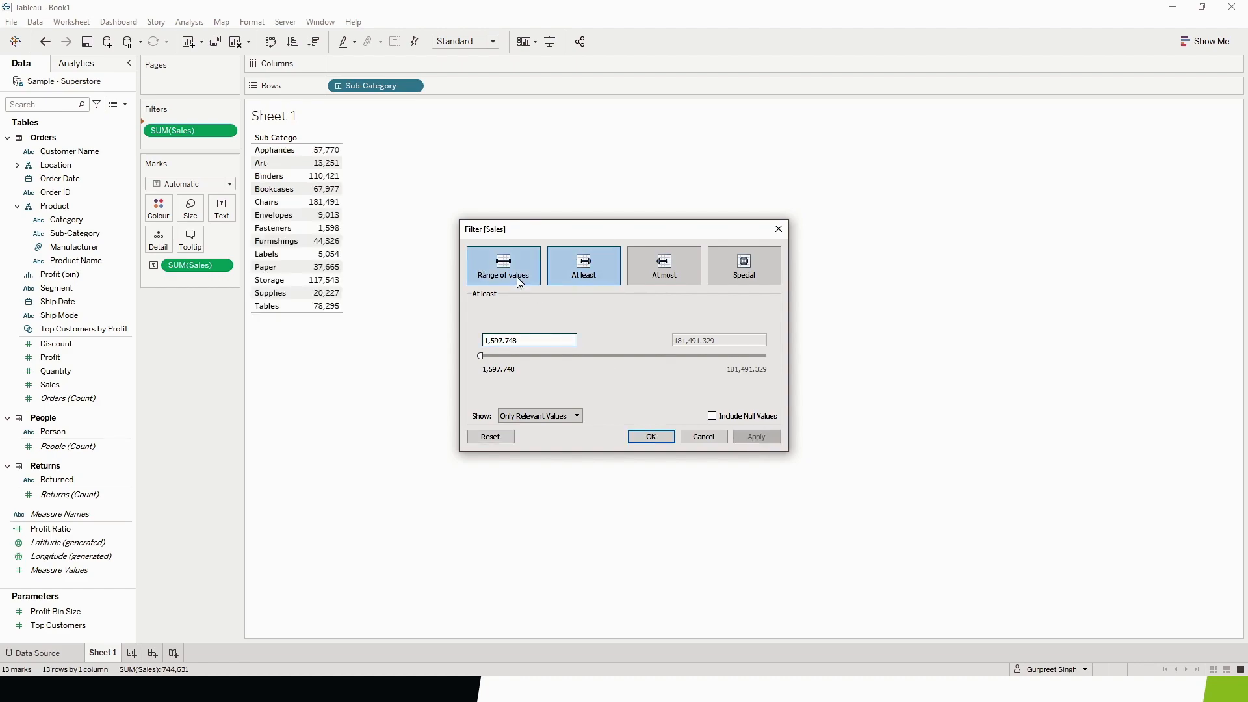
- Set the Sales filter to At most 100,000 and confirm it
click(659, 280)
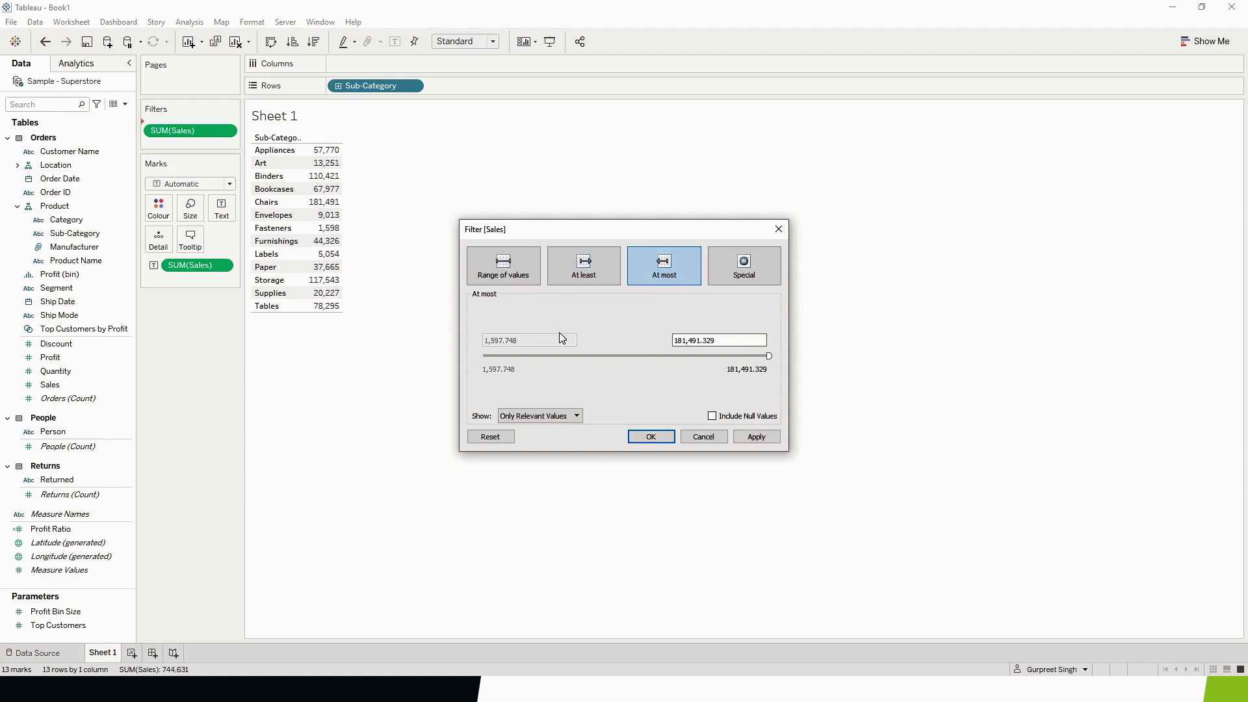
drag(718, 340, 584, 323)
text(100000)
key(Tab)
click(651, 437)
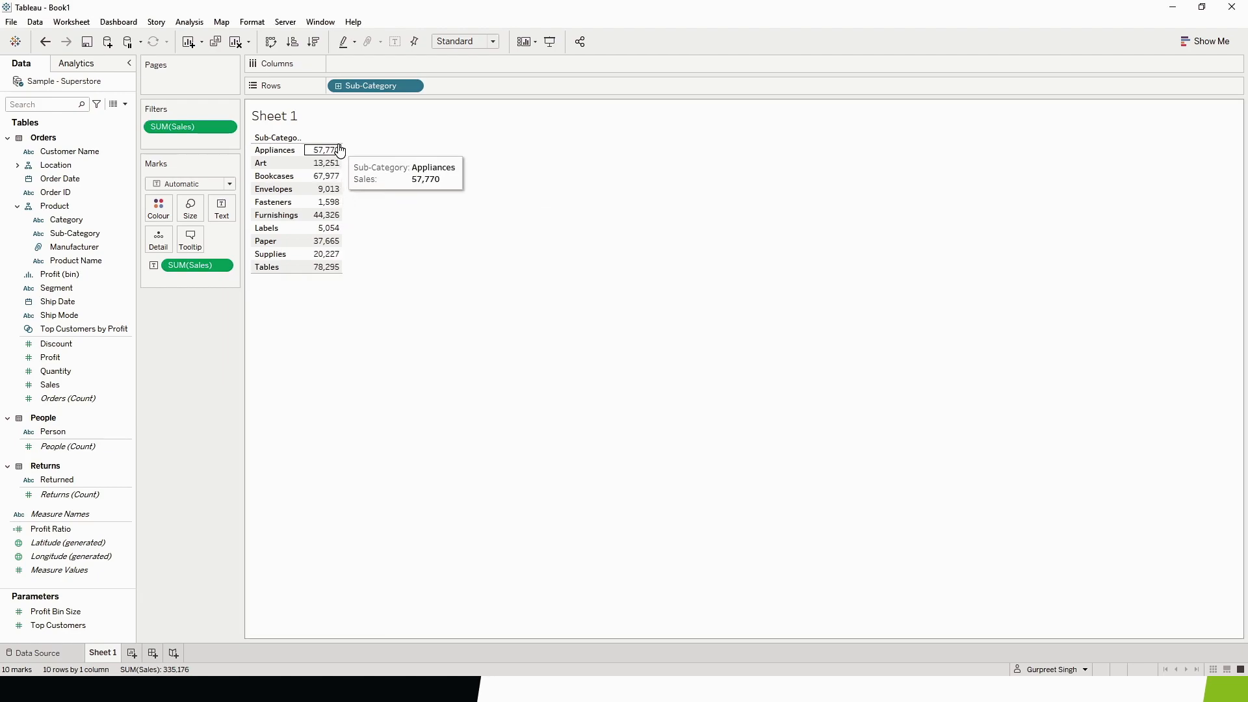